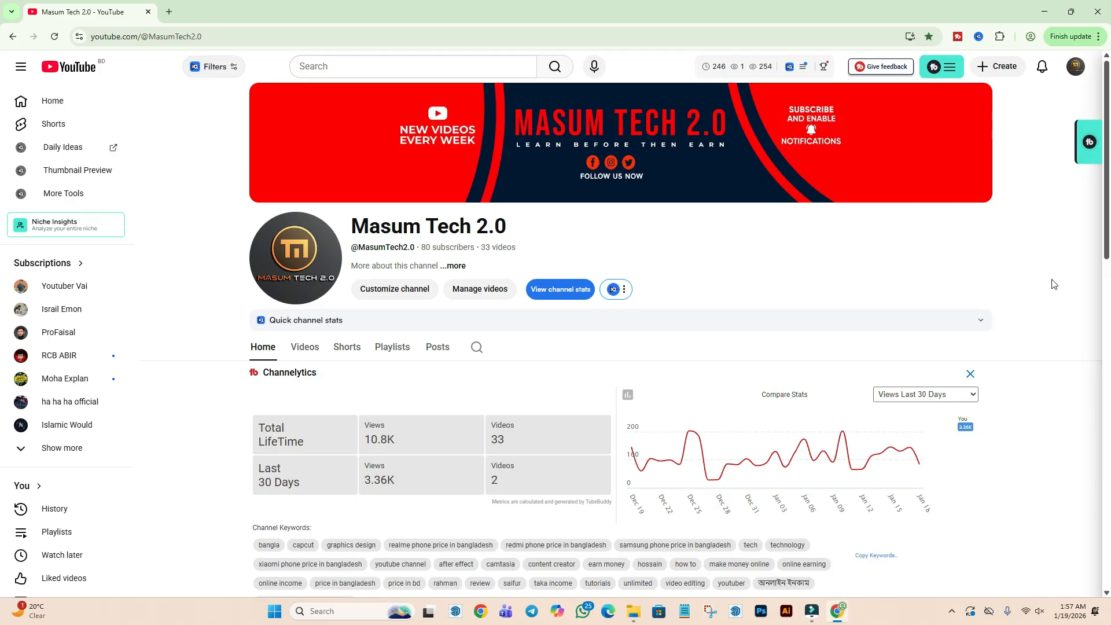
- Minimize the browser window and refresh the desktop
left_click(1041, 10)
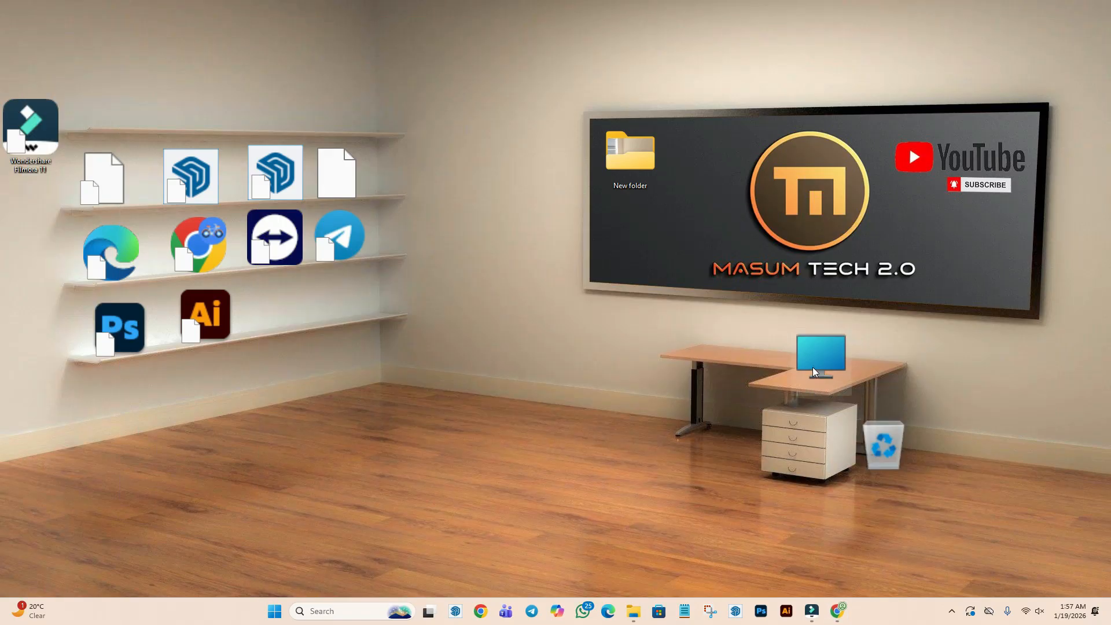
right_click(511, 395)
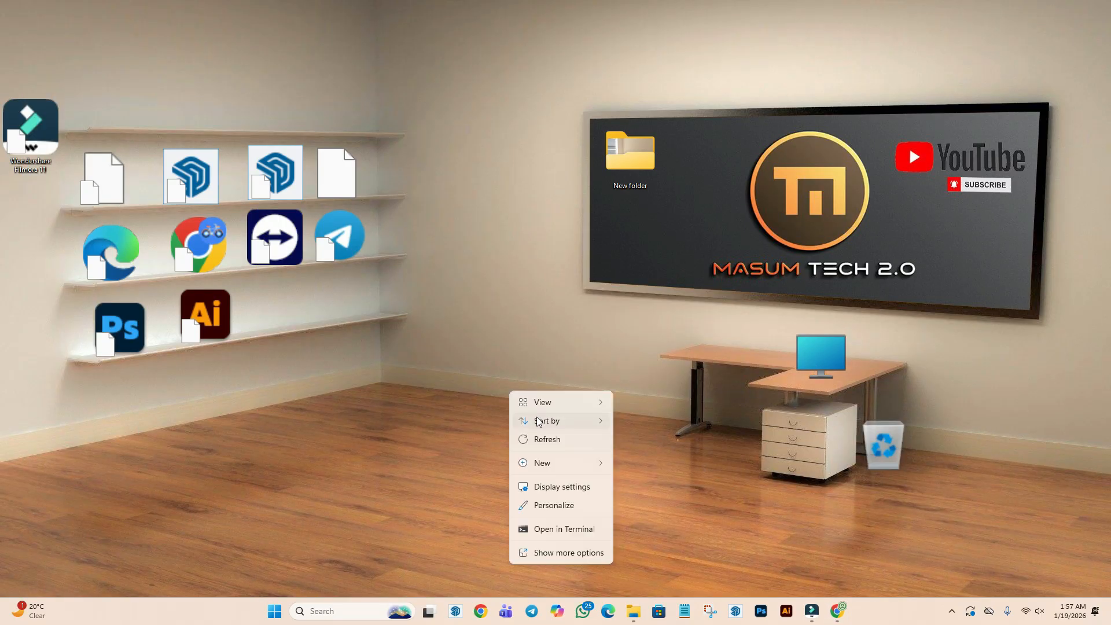
left_click(544, 438)
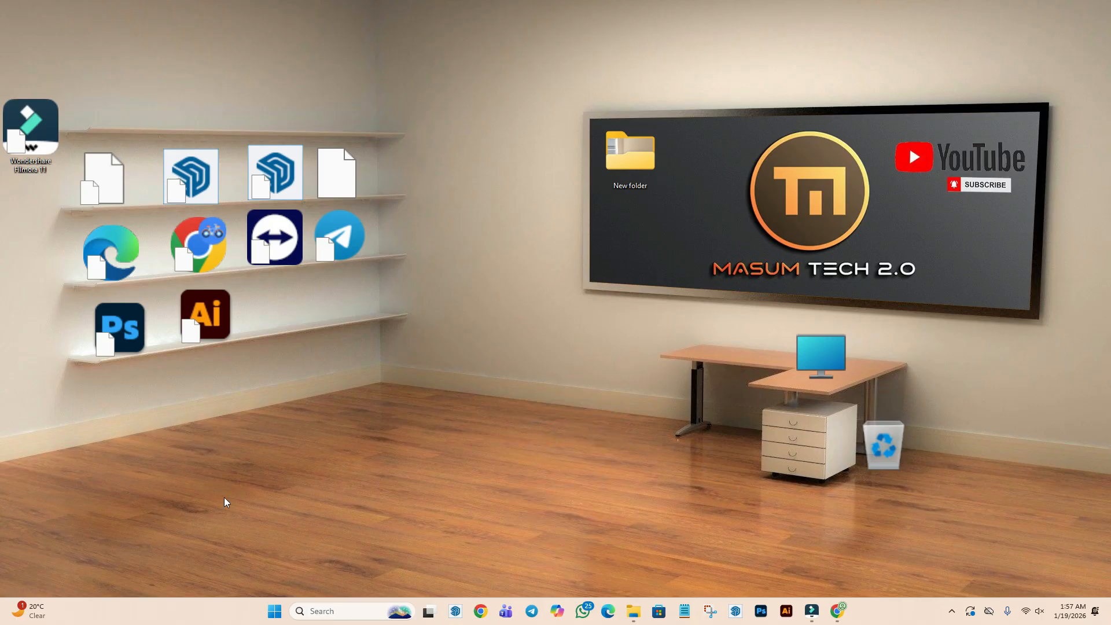
left_click(274, 612)
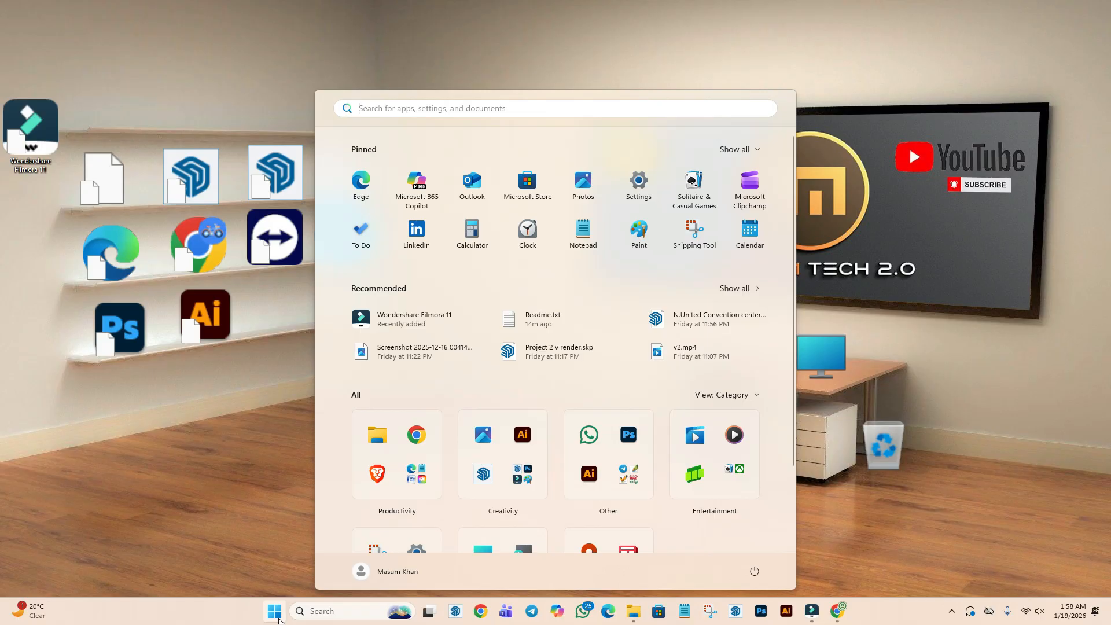
scroll(750, 543, "down", 2)
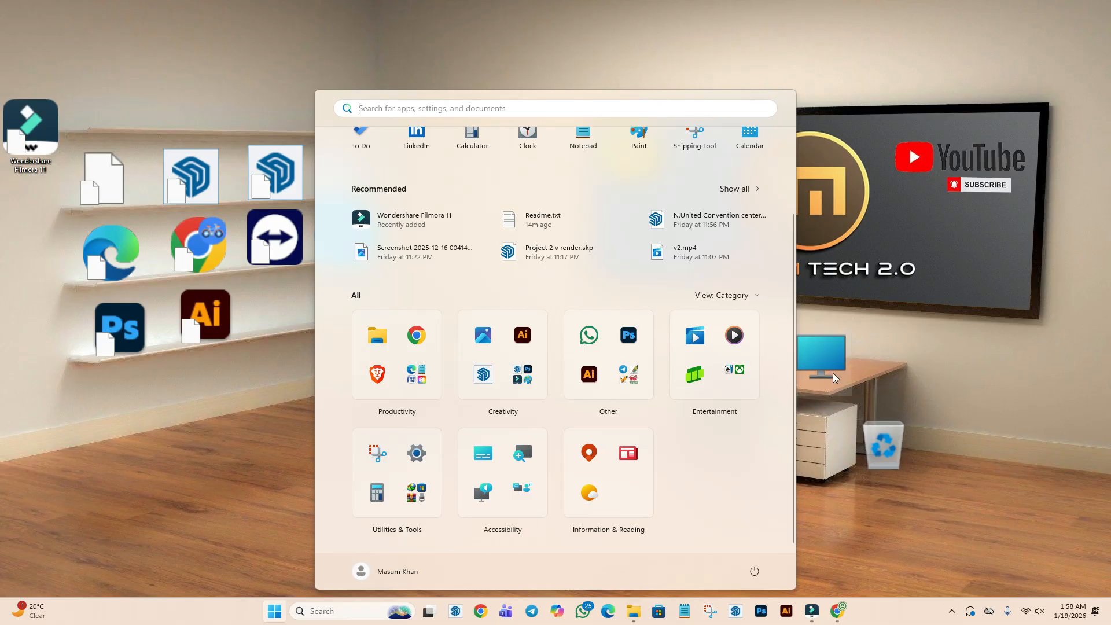
left_click(896, 531)
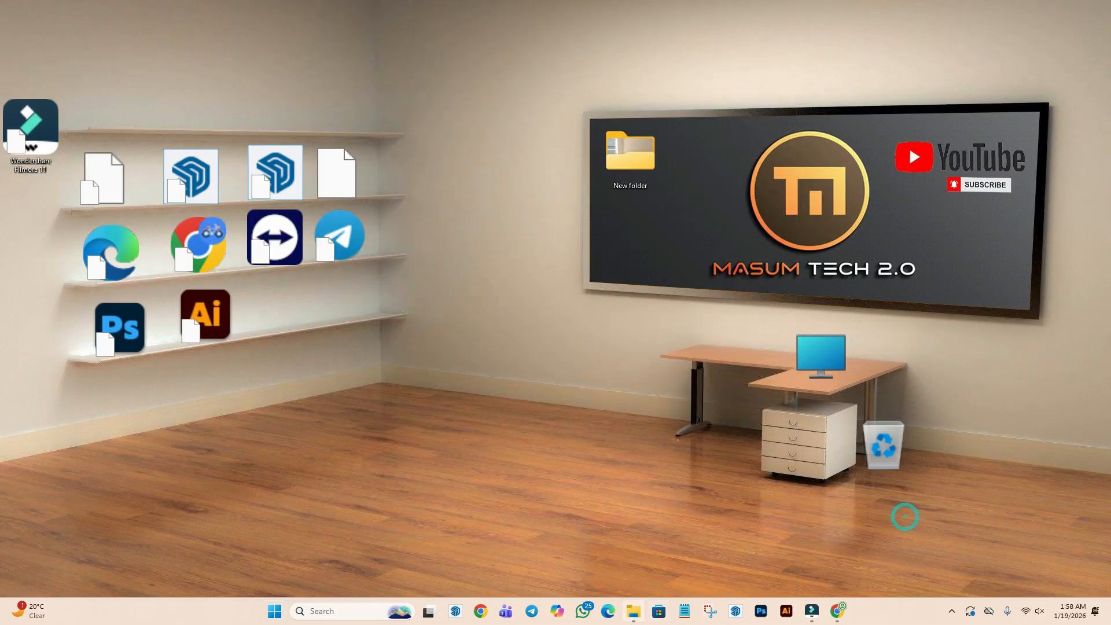
- Switch to the YouTube channel in Chrome and look through the thumbnails of its latest videos
left_click(633, 611)
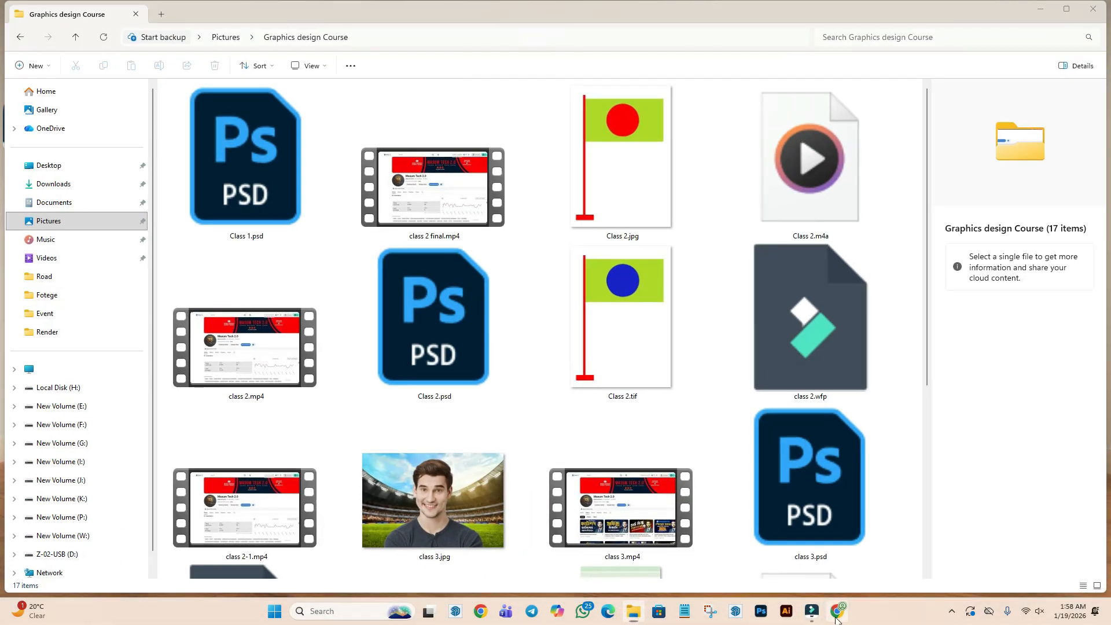
left_click(836, 612)
left_click(300, 349)
scroll(1099, 312, "up", 2)
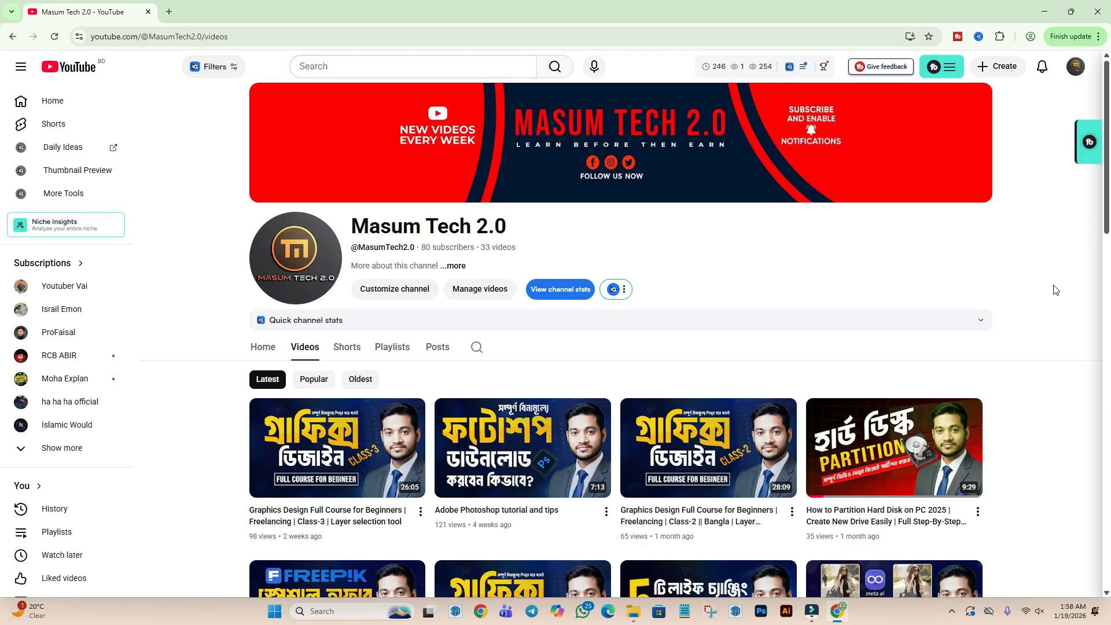
mouse_move(557, 481)
scroll(521, 474, "down", 3)
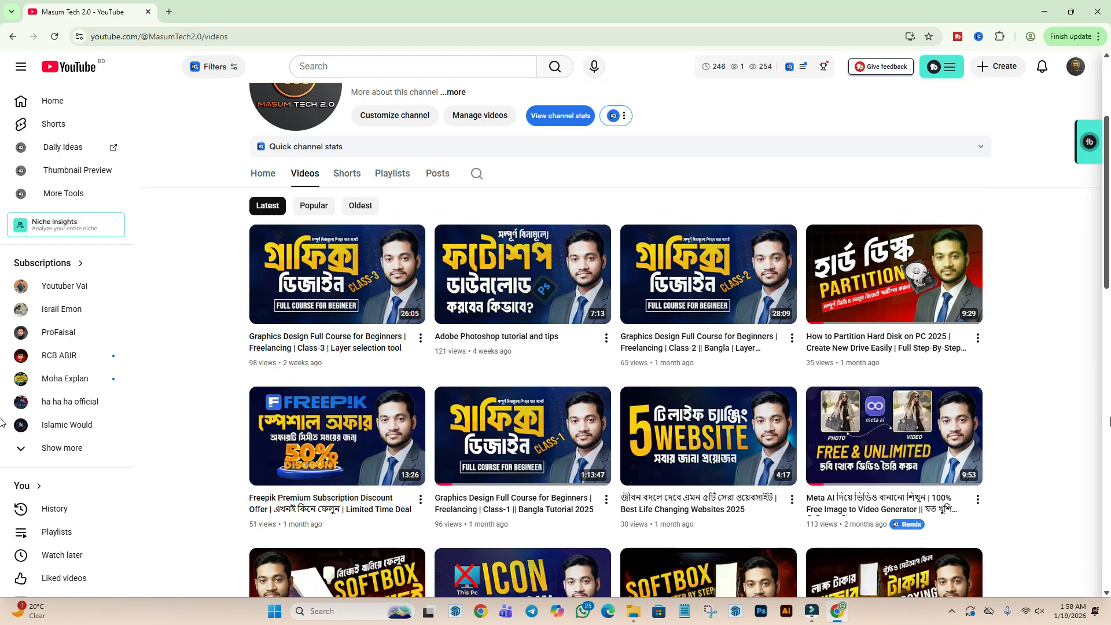
mouse_move(323, 279)
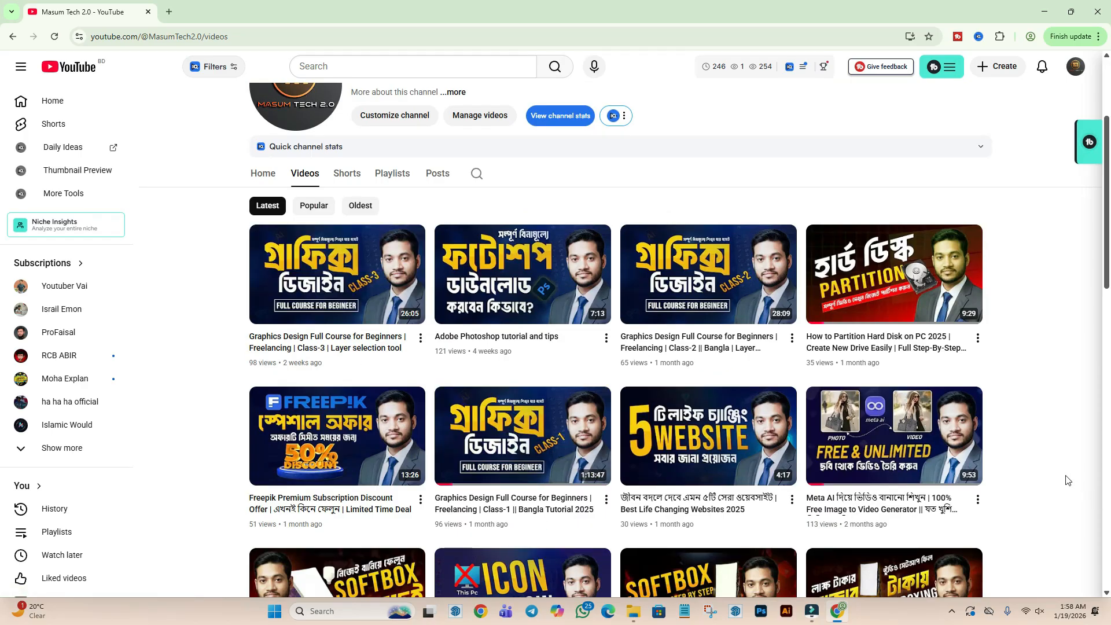
scroll(1037, 442, "up", 3)
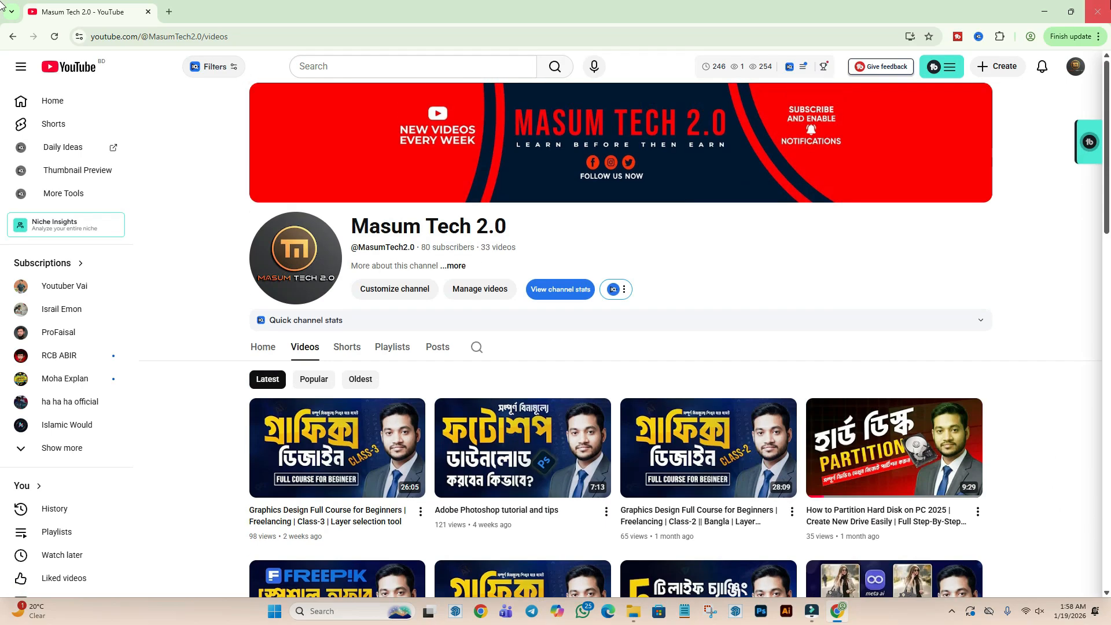
- Return to the Graphics design Course folder and view class 3.jpg in Photos, dismissing the OneDrive backup offer before closing it
left_click(1049, 10)
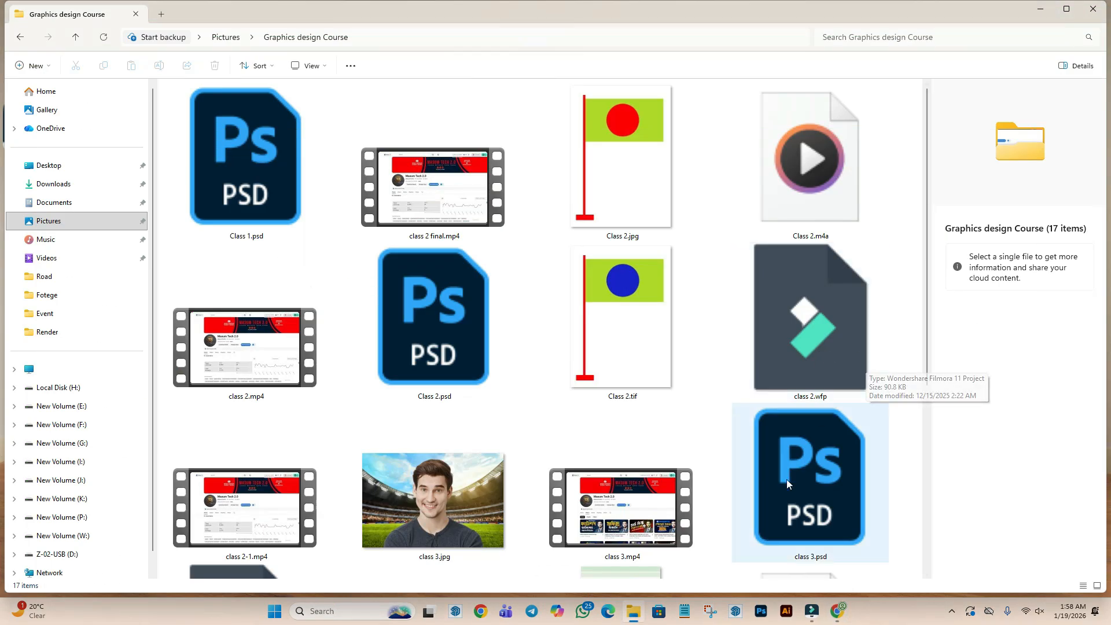
scroll(652, 389, "down", 5)
left_click(439, 229)
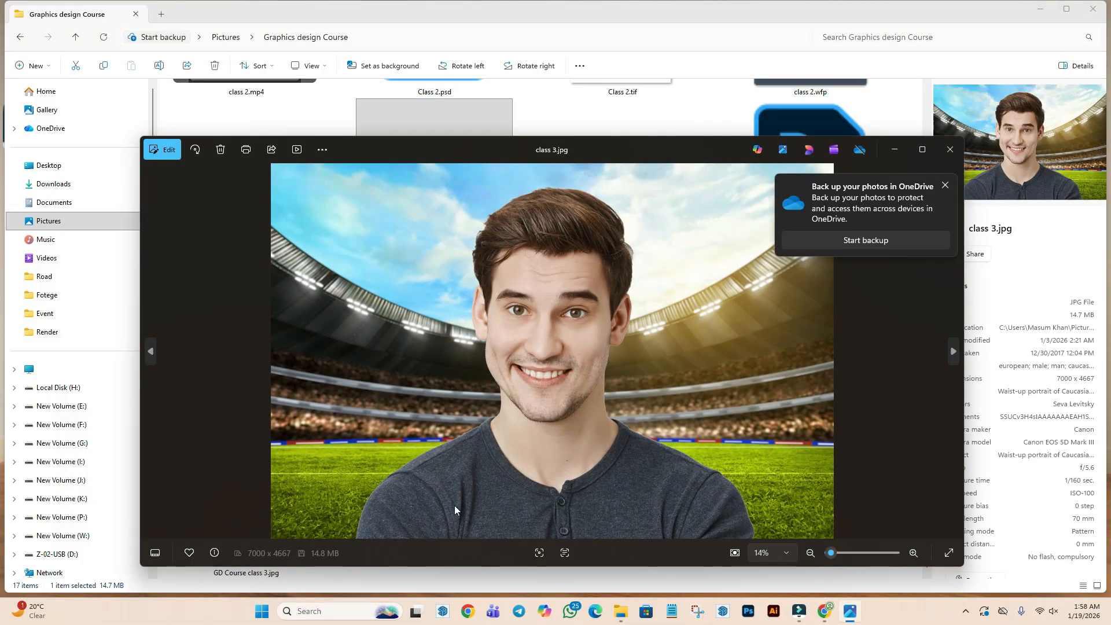
left_click(948, 185)
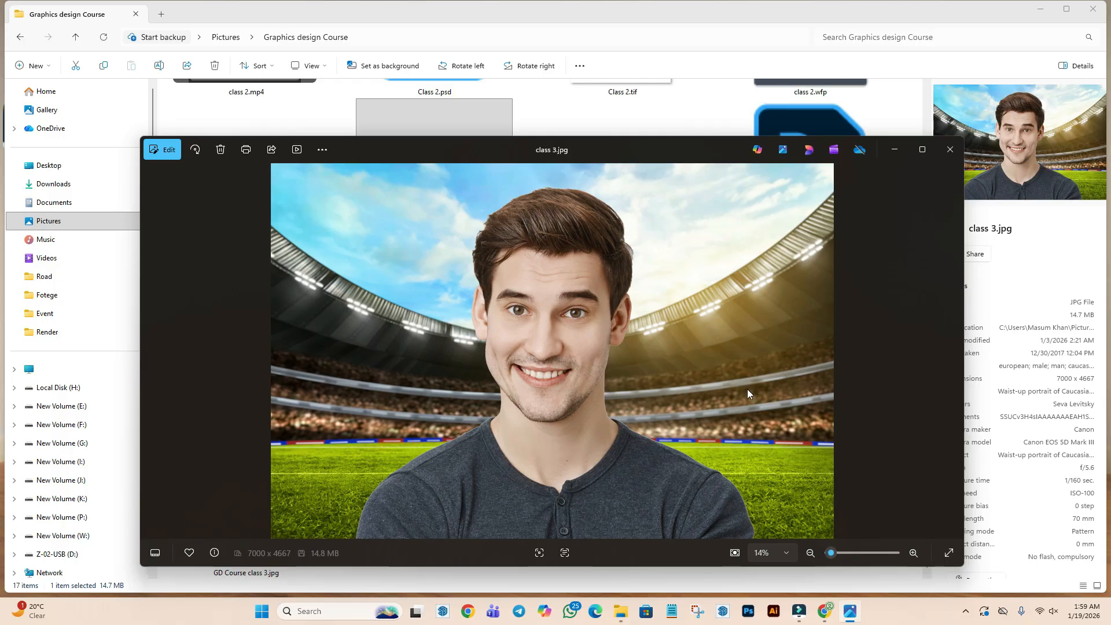
left_click(951, 149)
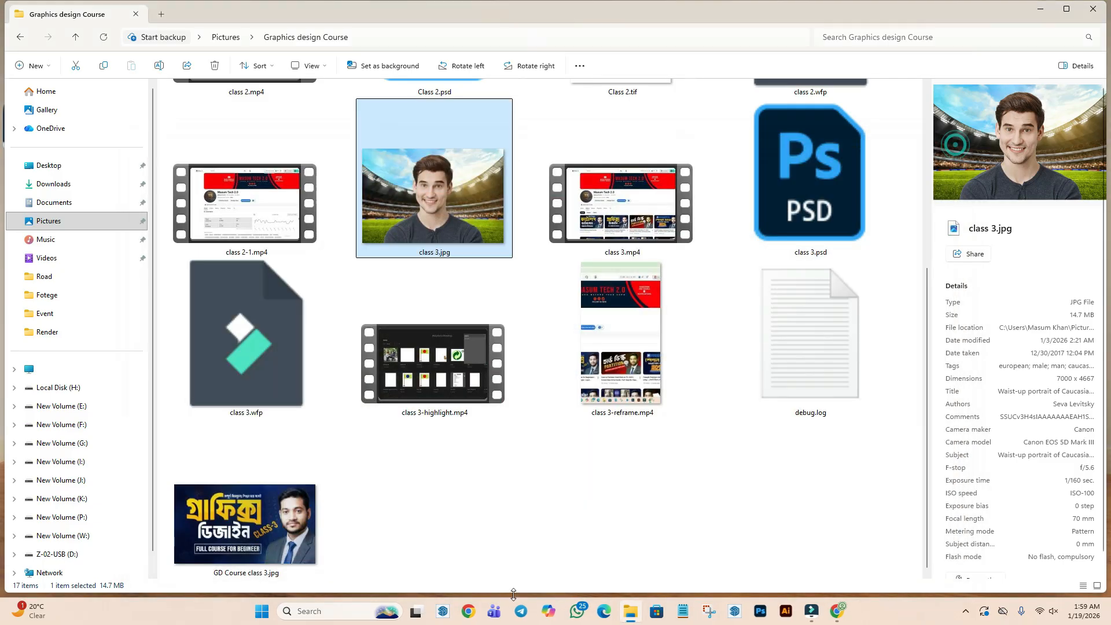
- Set the Start menu's list of all apps to List view after trying Grid view
left_click(277, 617)
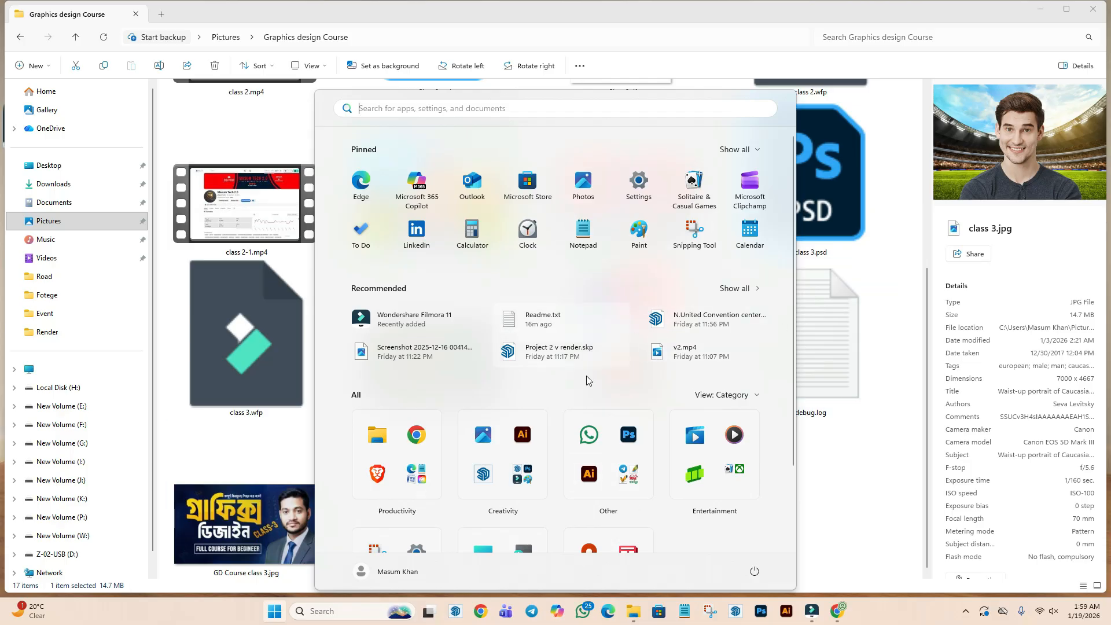
left_click(262, 617)
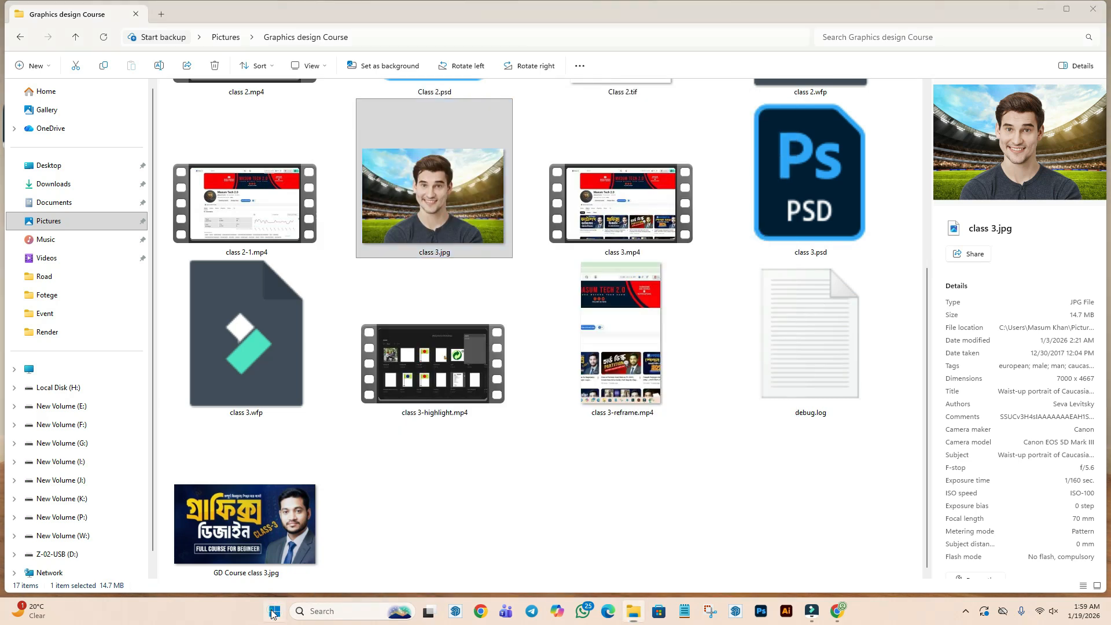
left_click(262, 617)
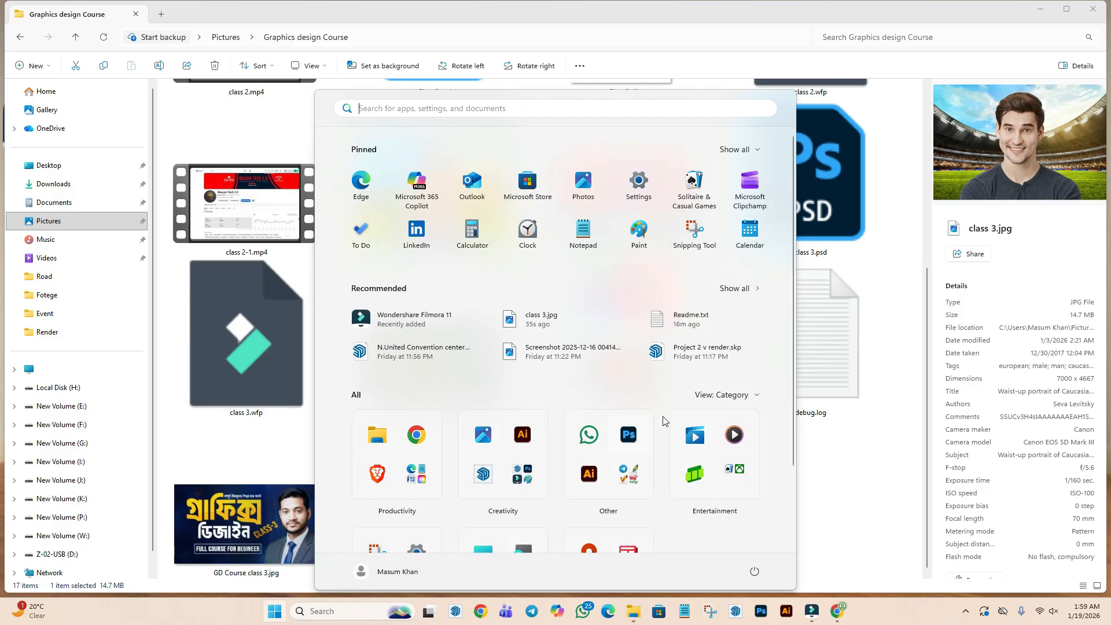
left_click(761, 400)
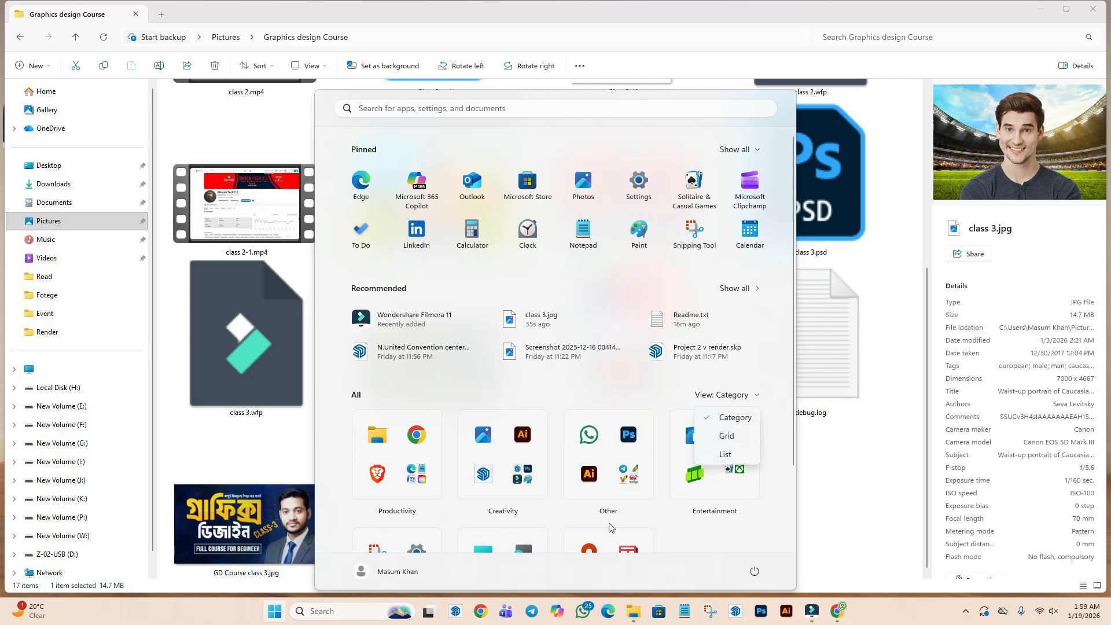
left_click(748, 437)
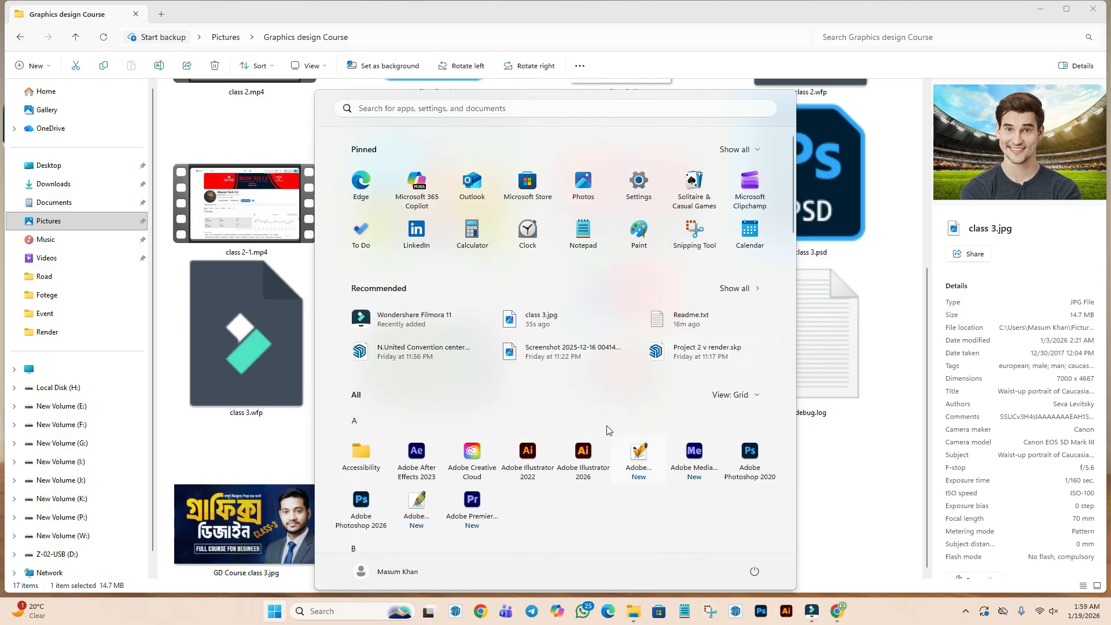
left_click(747, 392)
left_click(746, 455)
- Launch Adobe Photoshop 2020 from the app list and nudge its floating Properties panel slightly aside
scroll(614, 338, "down", 3)
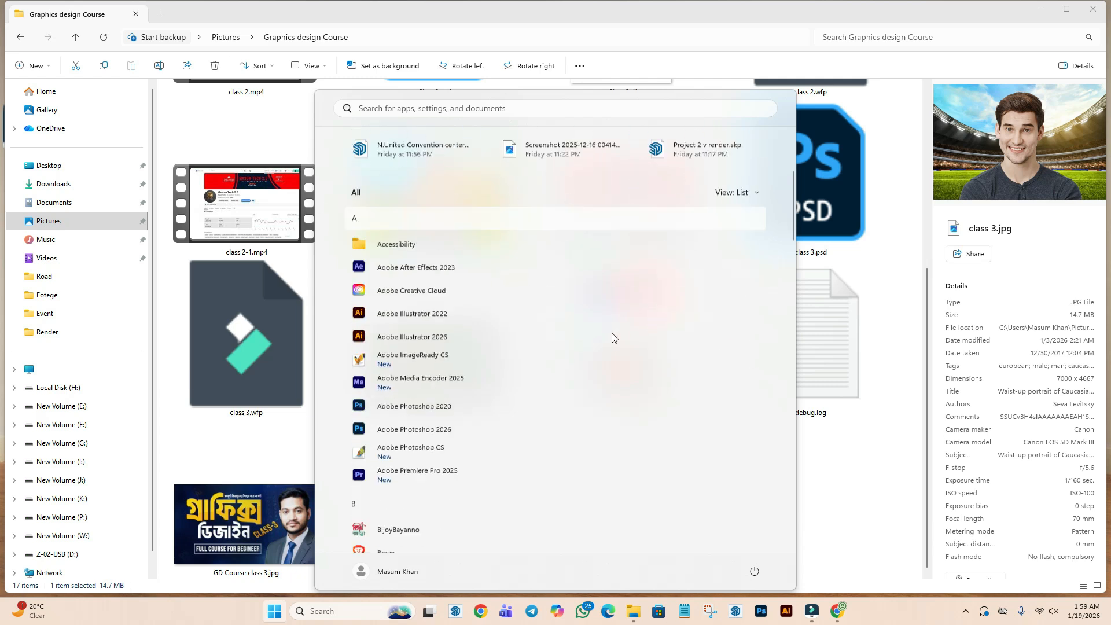
scroll(614, 338, "down", 1)
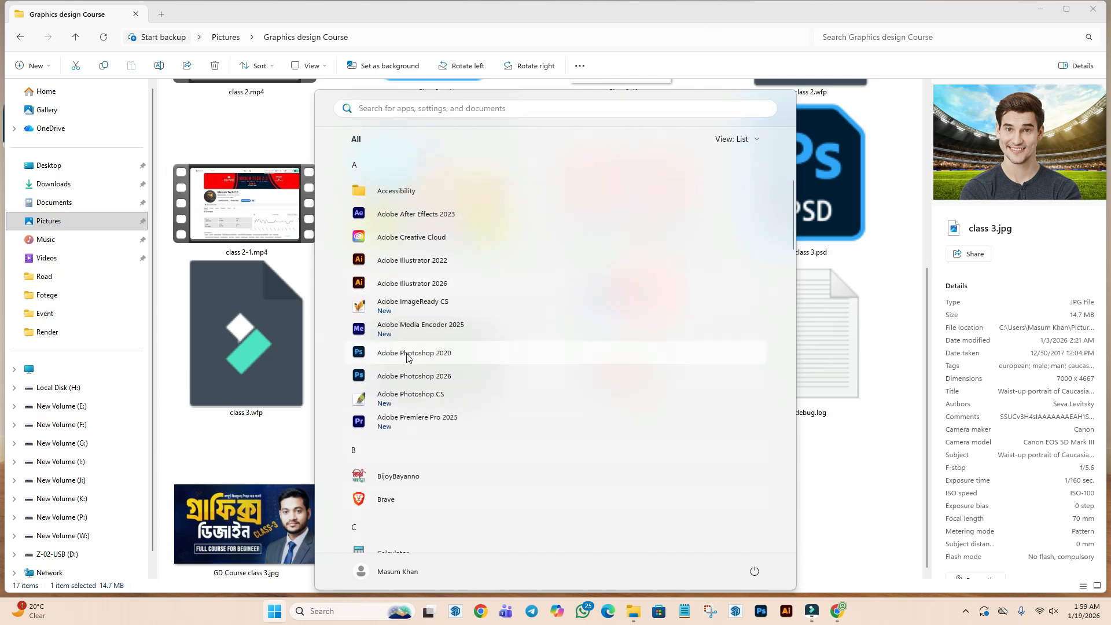
left_click(429, 357)
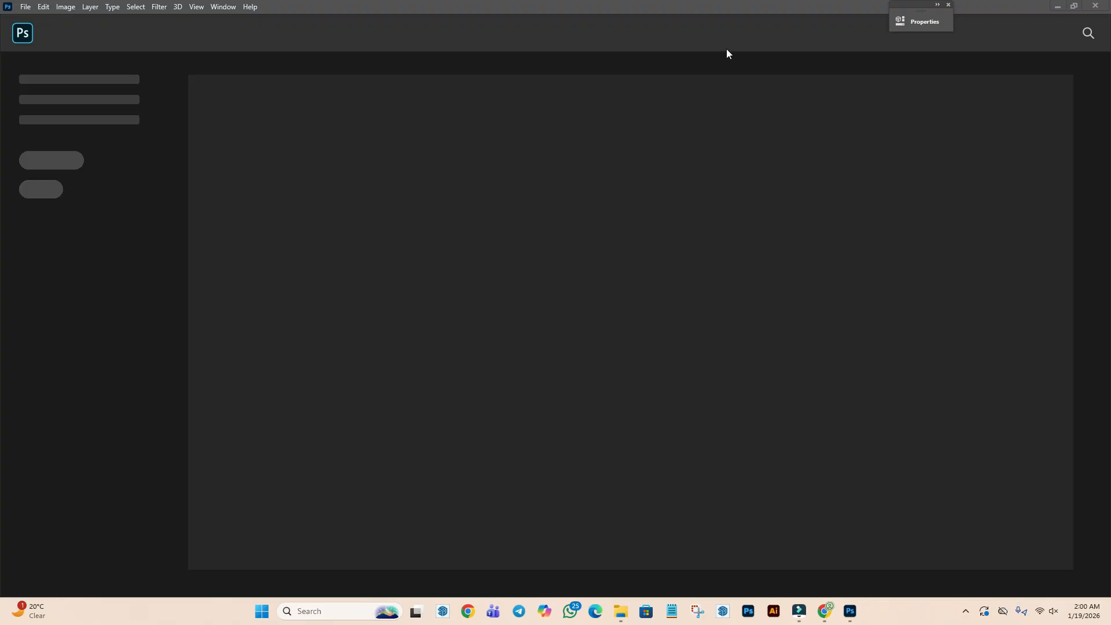
left_click_drag(891, 5, 895, 4)
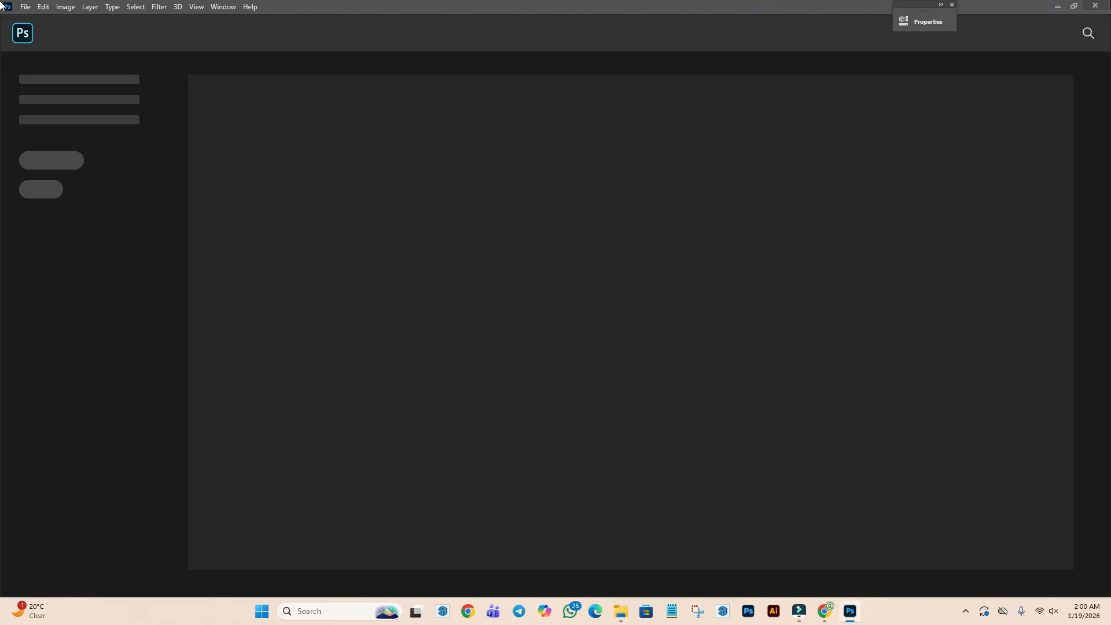
- Switch back to File Explorer and look through the Downloads folder for a portrait photo
left_click(1063, 4)
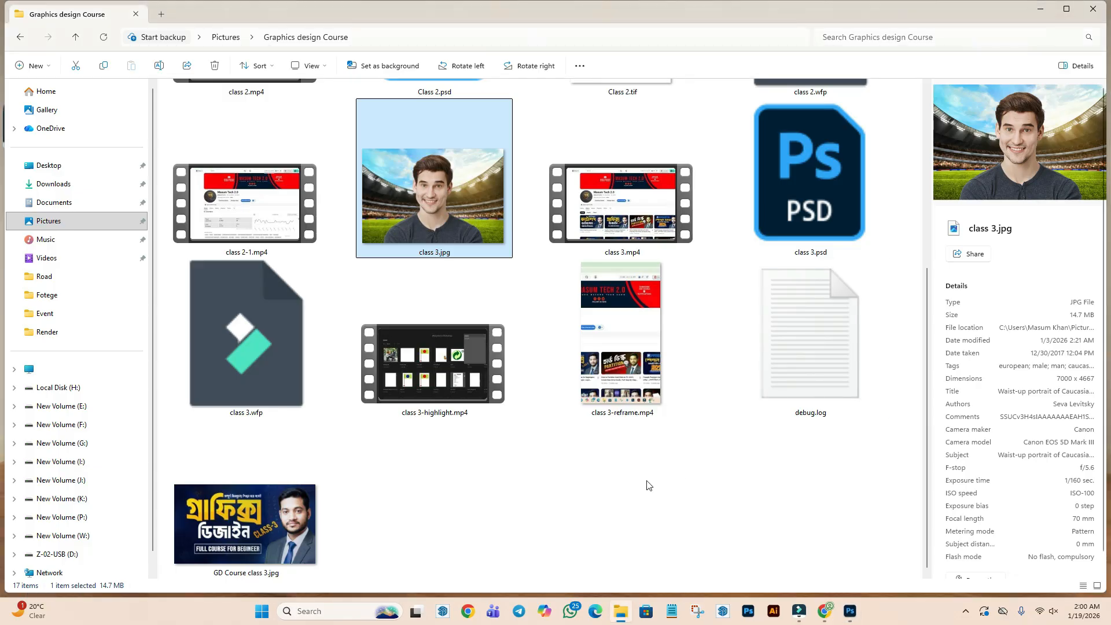
scroll(640, 560, "up", 5)
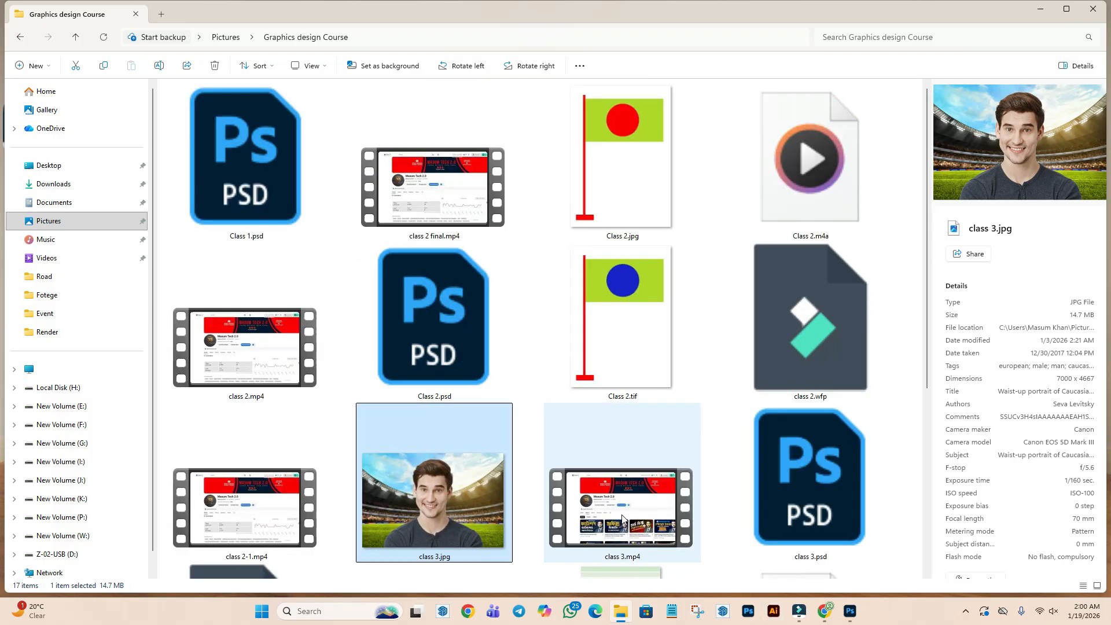
left_click(58, 190)
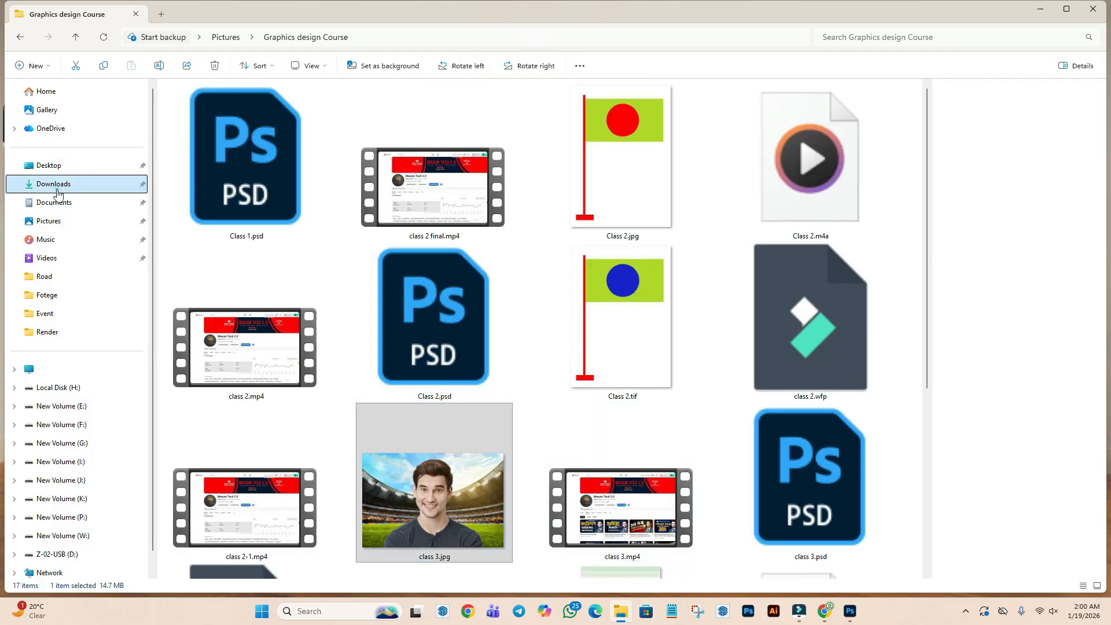
scroll(810, 400, "down", 6)
scroll(812, 411, "down", 10)
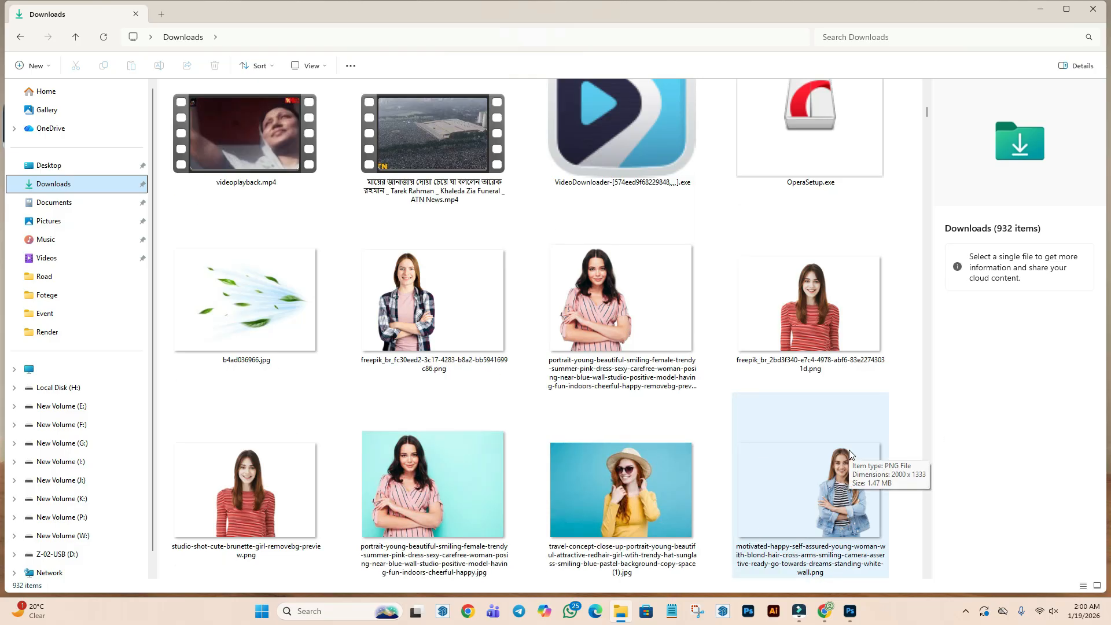
scroll(849, 454, "down", 3)
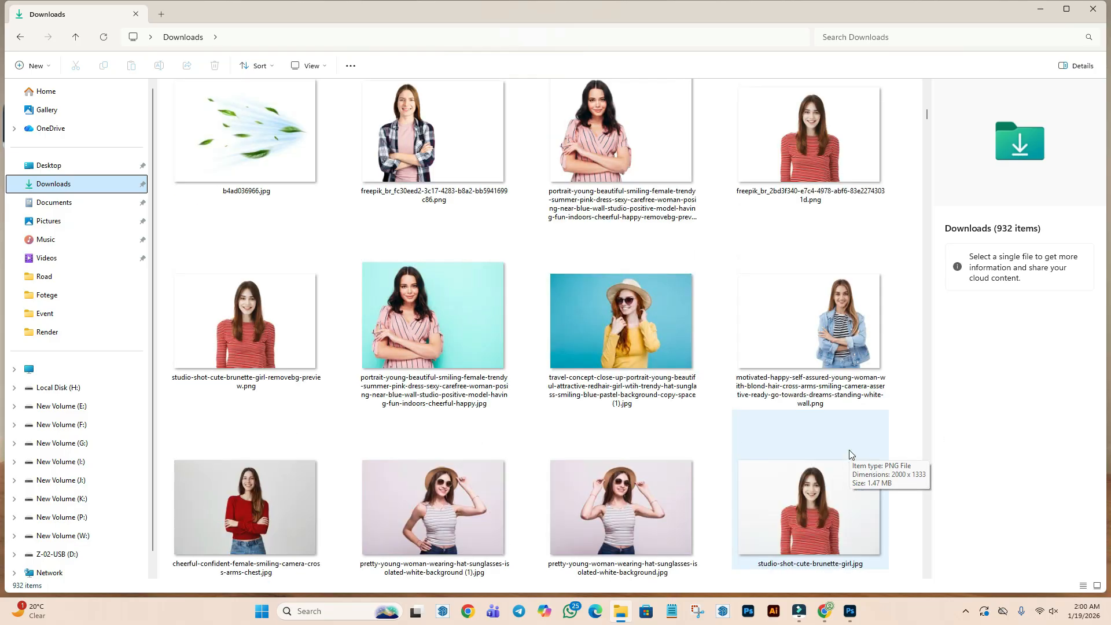
scroll(849, 451, "down", 15)
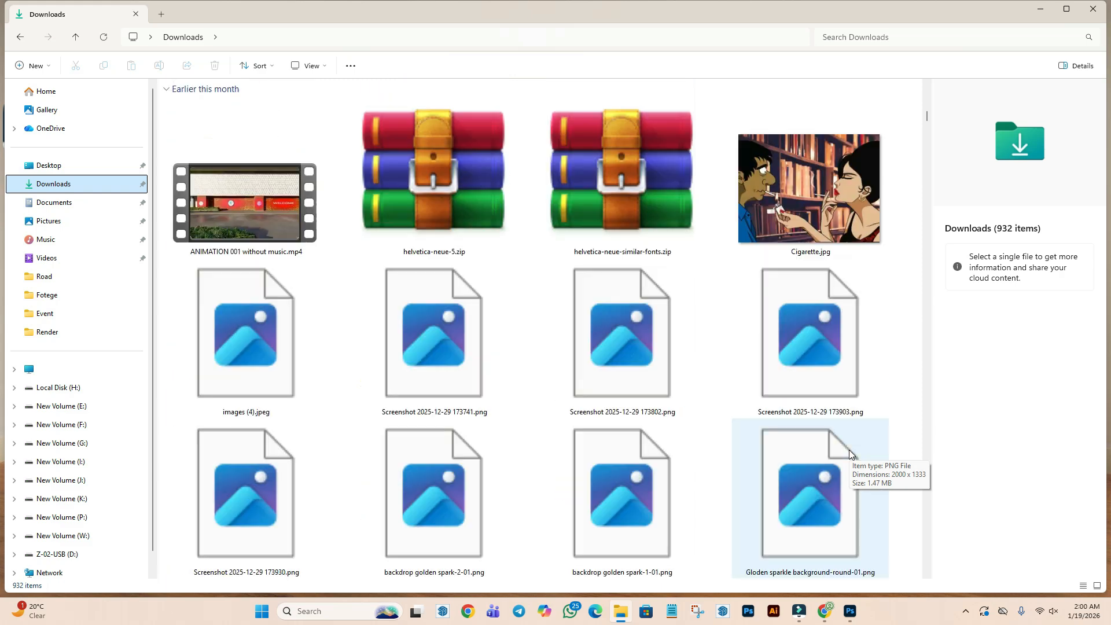
scroll(849, 453, "down", 12)
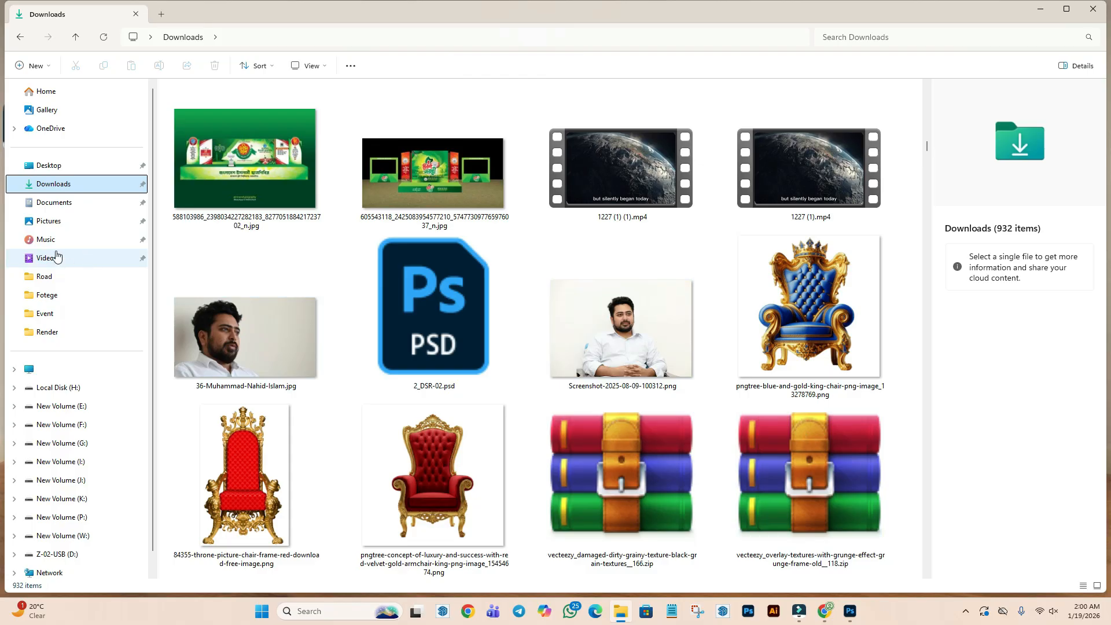
- Open the New folder on the Desktop and enlarge its picture thumbnails
left_click(54, 203)
left_click(65, 166)
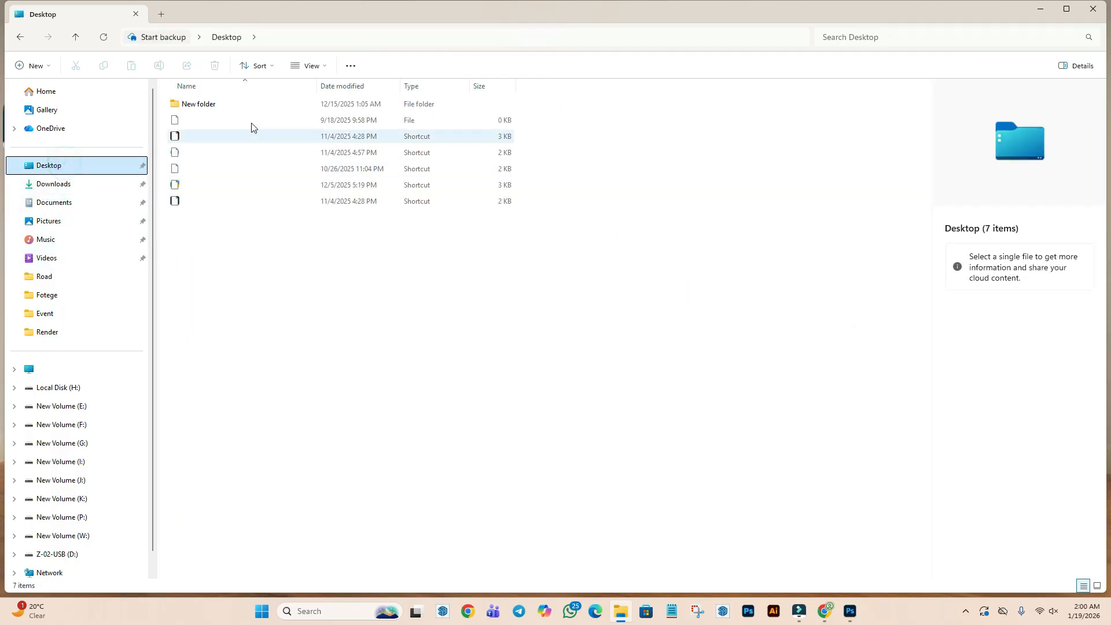
double_click(243, 108)
left_click(309, 65)
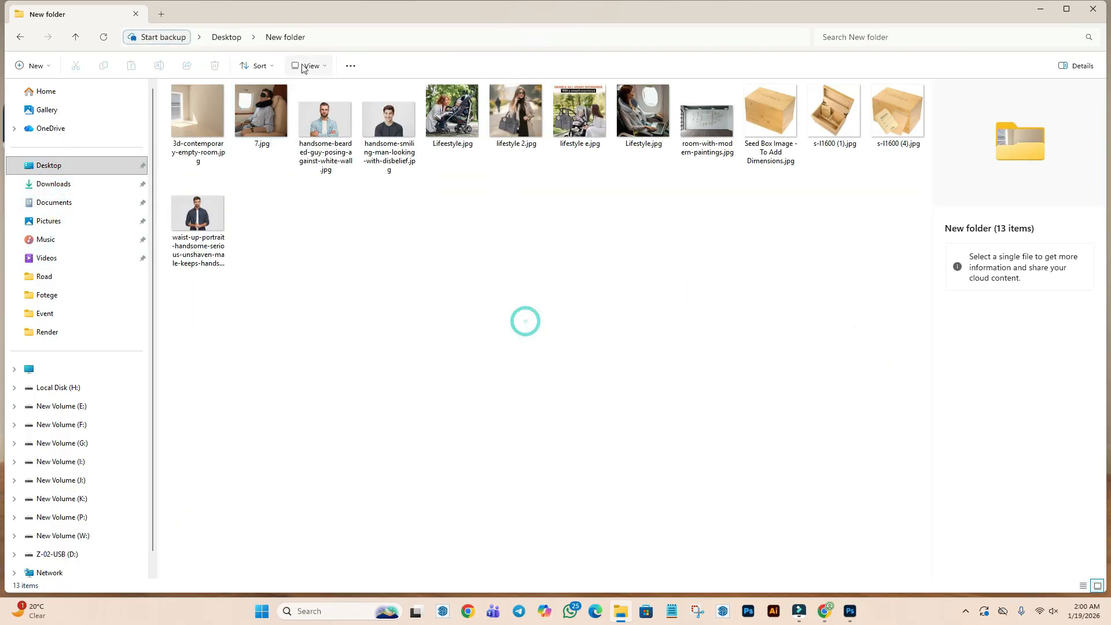
left_click(310, 92)
- Open handsome-bearded-guy-posing-against-white-wall.jpg from the folder as a document in Photoshop
left_click(666, 169)
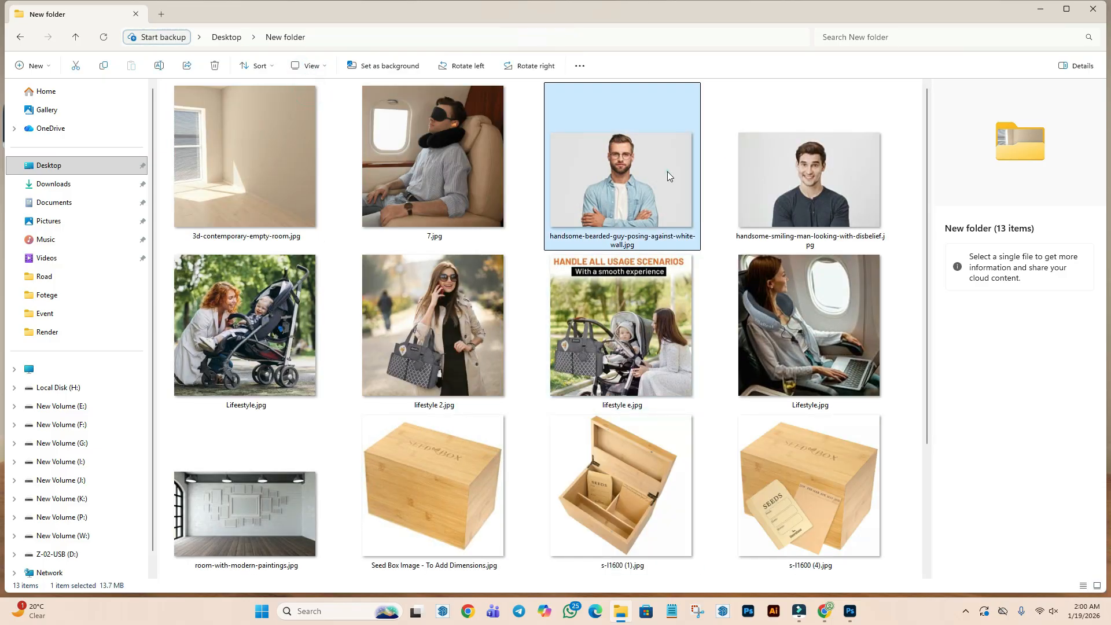
left_click_drag(622, 190, 396, 85)
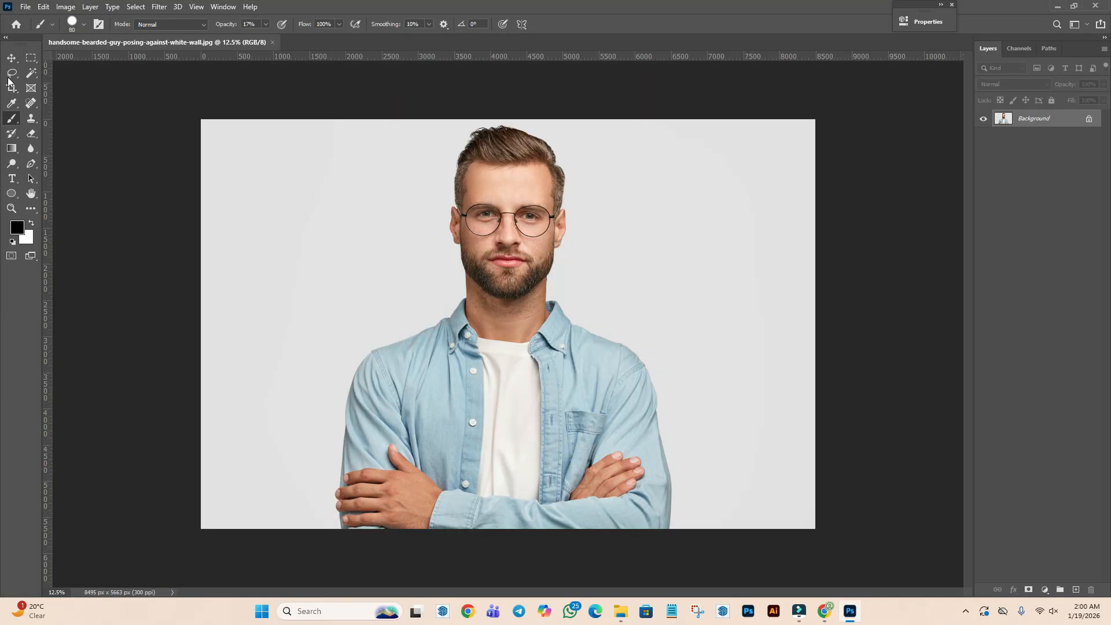
- Look through the variants offered by the Marquee, Lasso, Magic Wand and Crop tool groups
left_click(12, 58)
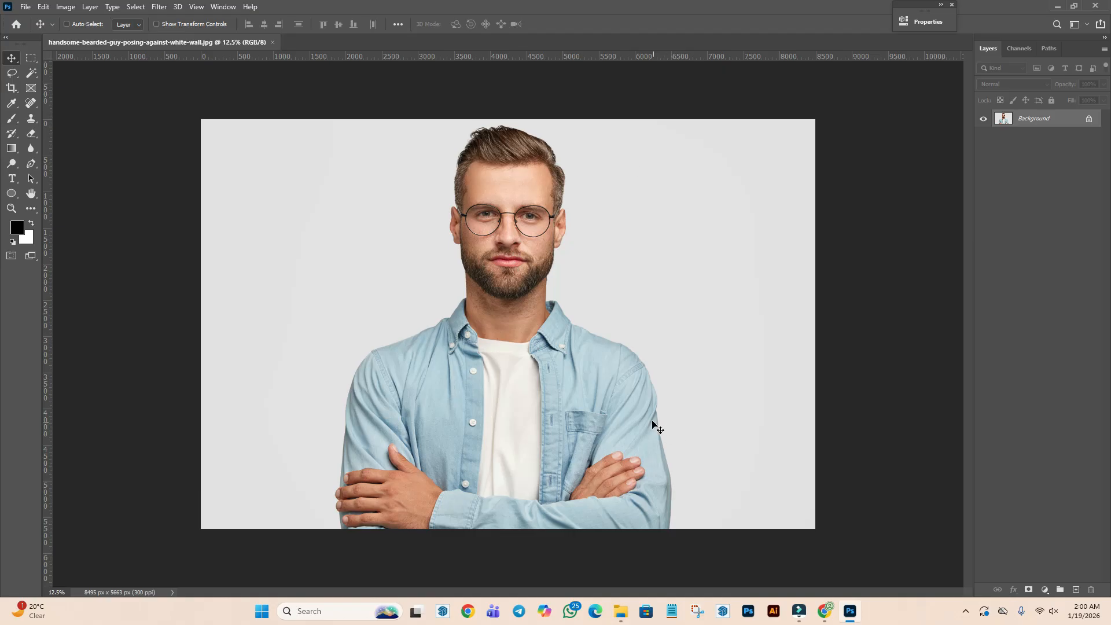
left_click(31, 57)
right_click(31, 58)
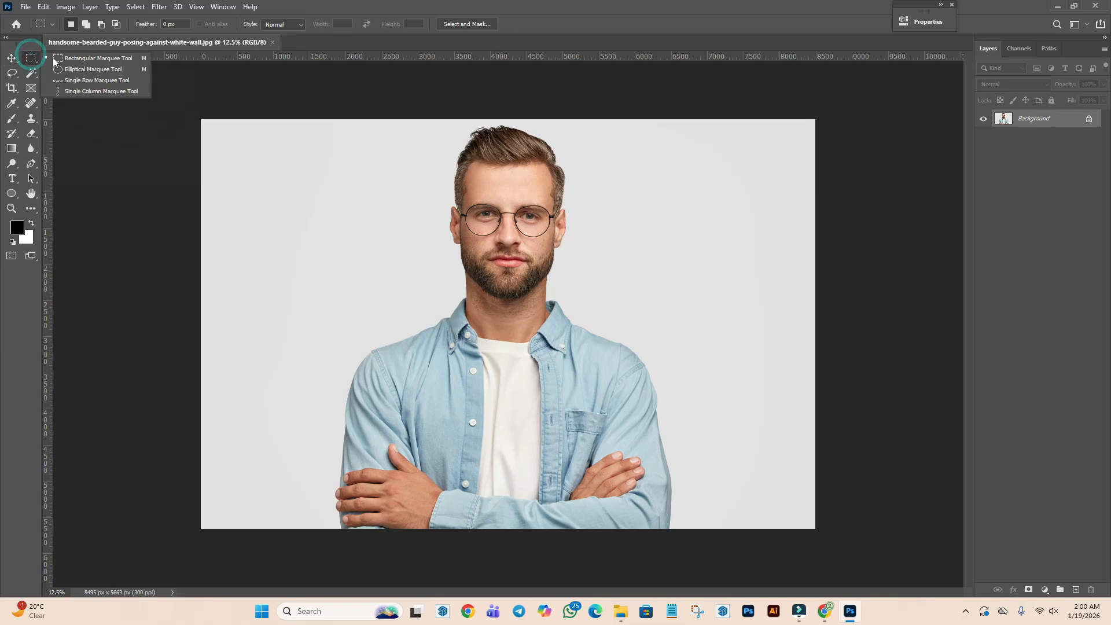
left_click(13, 75)
right_click(14, 80)
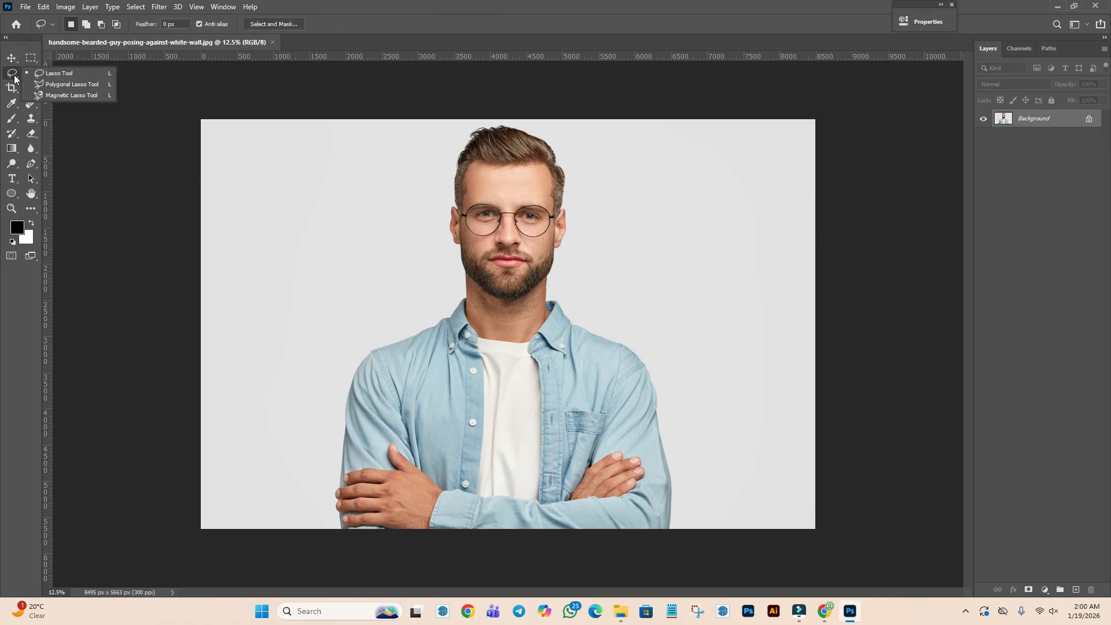
left_click(87, 73)
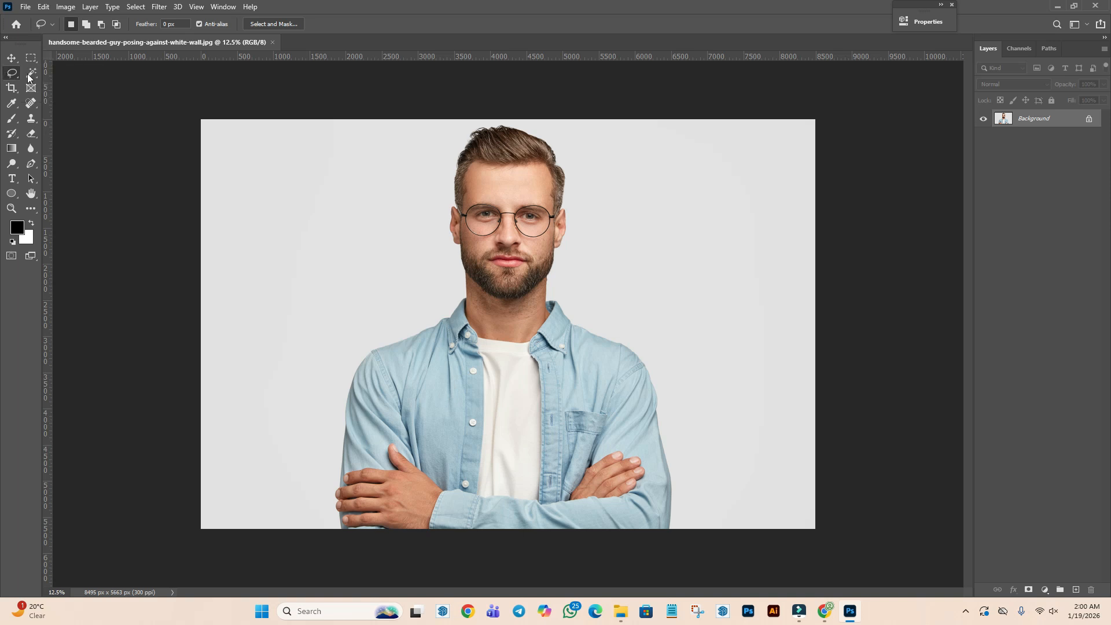
left_click(31, 74)
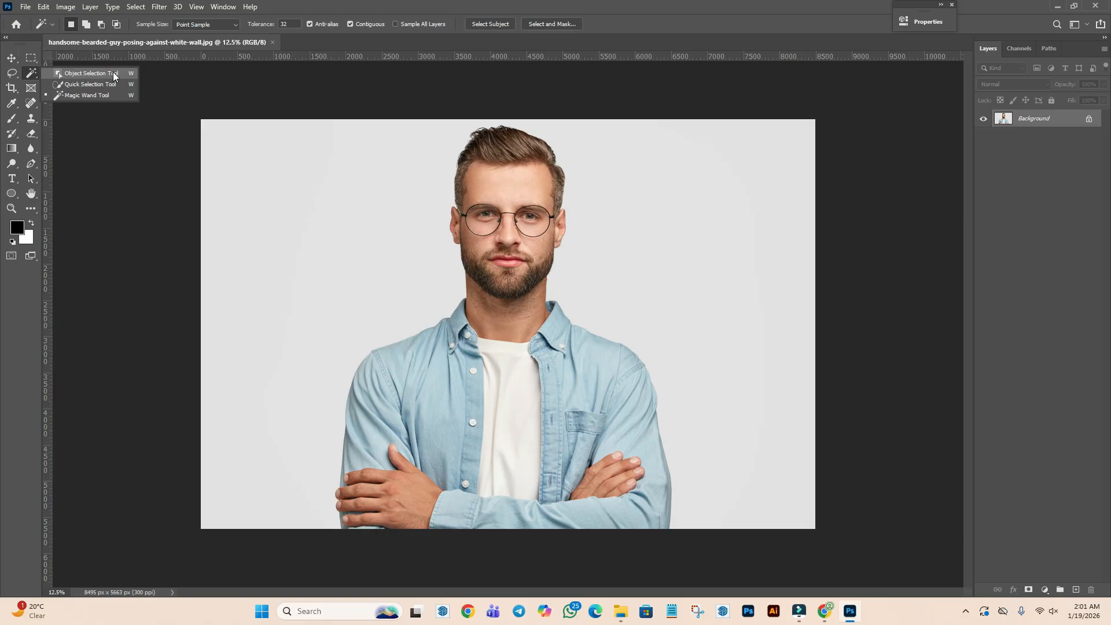
left_click(88, 94)
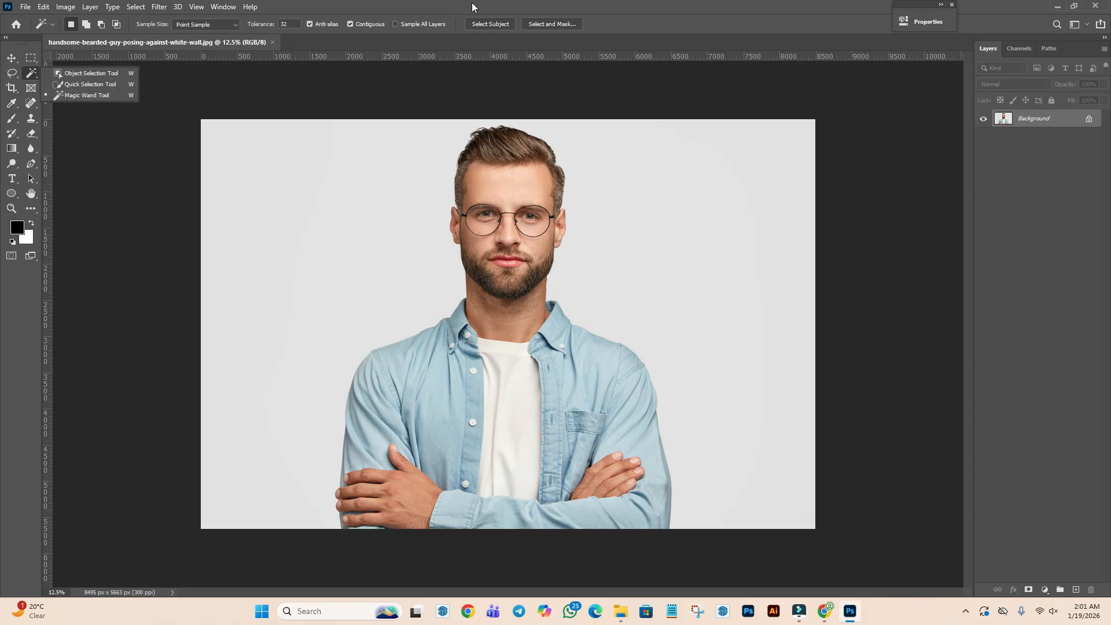
left_click(12, 90)
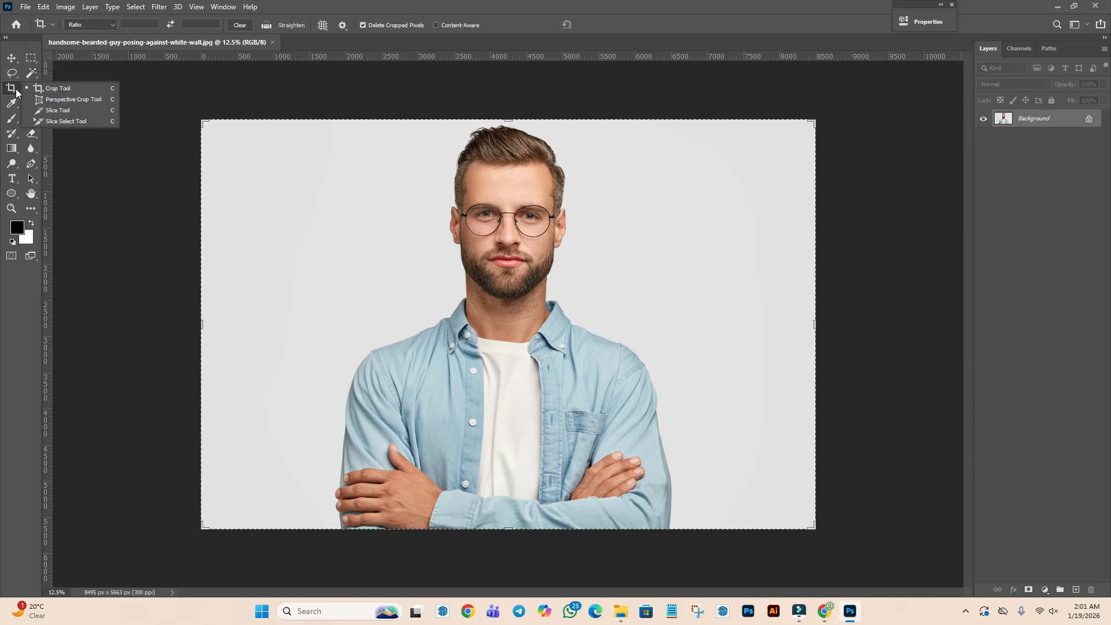
- Choose the Lasso Tool, duplicate the Background layer and hide the original
left_click(12, 73)
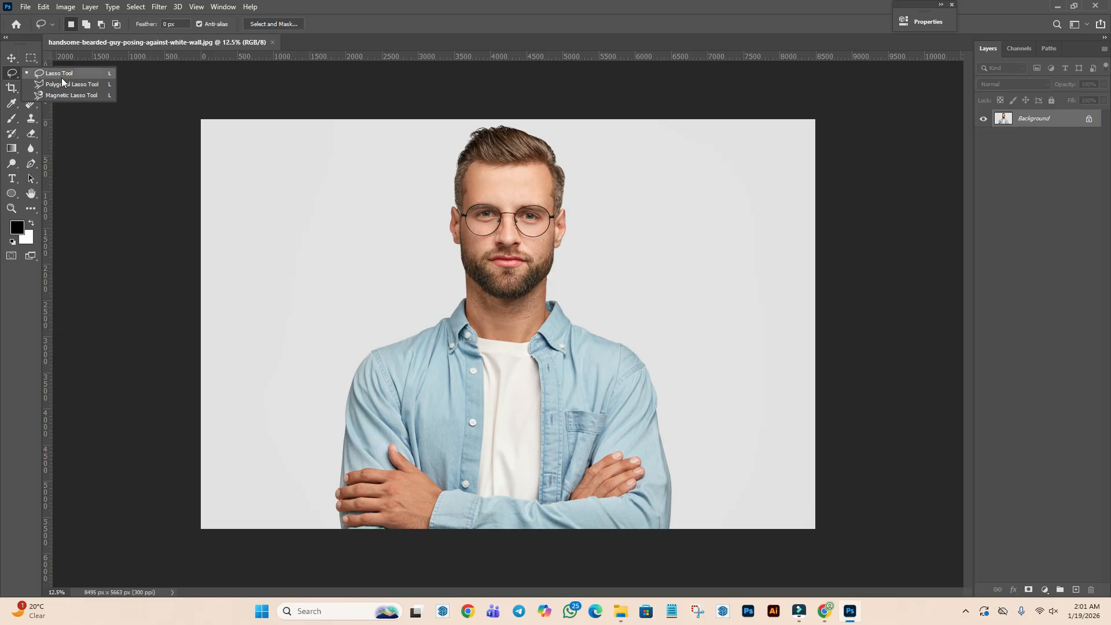
left_click(72, 74)
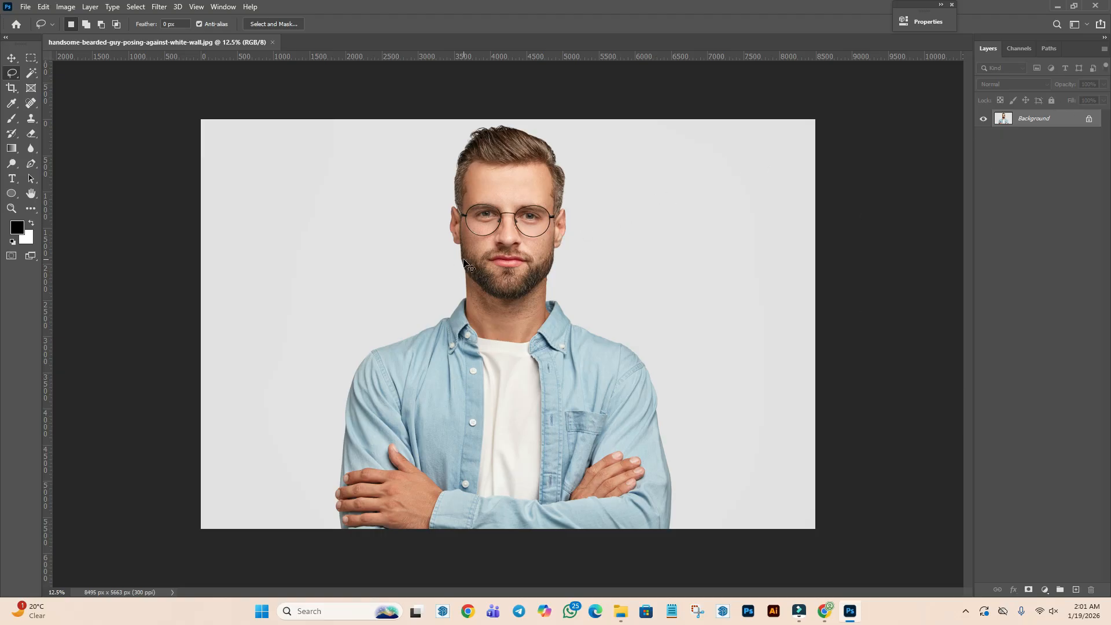
key("ctrl+j")
left_click(983, 138)
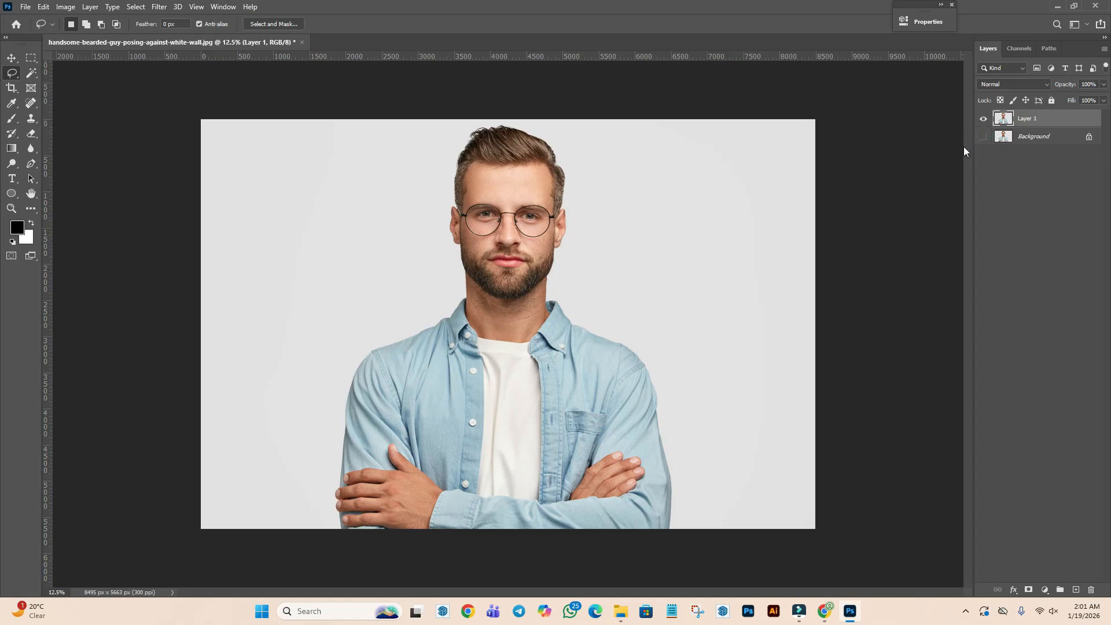
right_click(1029, 138)
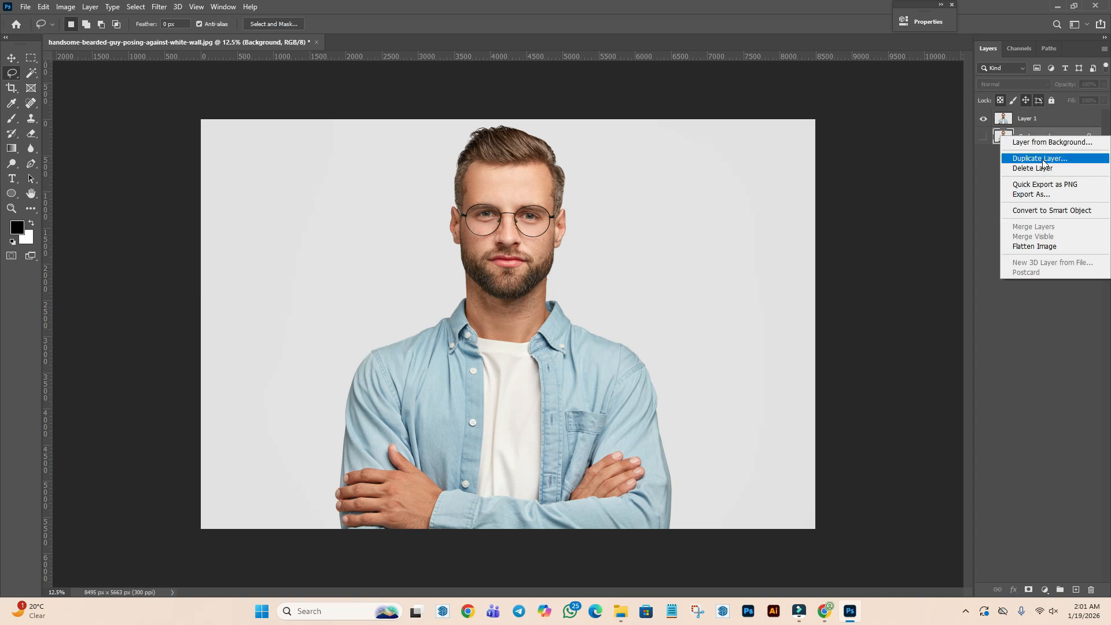
key("Escape")
- Draw a loose, wavy Lasso selection around the whole man and deselect it
left_click(11, 58)
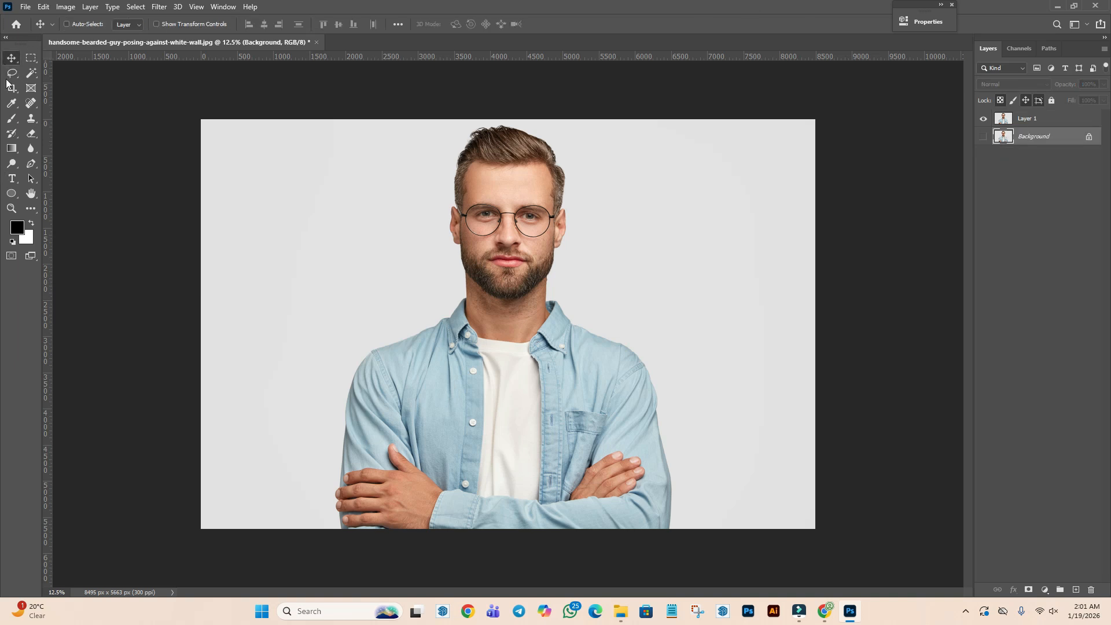
left_click(11, 73)
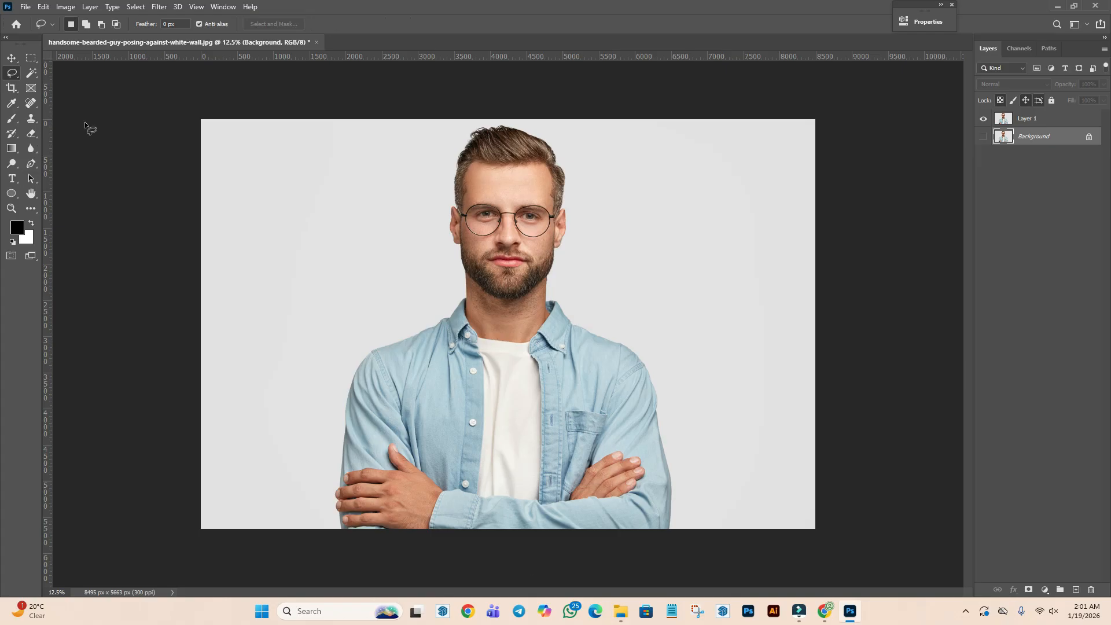
mouse_move(330, 523)
left_mouse_down()
mouse_move(316, 467)
mouse_move(331, 429)
mouse_move(308, 388)
mouse_move(251, 337)
mouse_move(268, 312)
mouse_move(293, 306)
mouse_move(305, 266)
mouse_move(288, 252)
mouse_move(321, 196)
mouse_move(378, 197)
mouse_move(430, 123)
mouse_move(516, 116)
mouse_move(582, 140)
mouse_move(589, 159)
mouse_move(577, 196)
mouse_move(602, 237)
mouse_move(584, 271)
mouse_move(637, 308)
mouse_move(653, 367)
mouse_move(684, 389)
mouse_move(700, 472)
mouse_move(678, 533)
mouse_move(625, 552)
mouse_move(461, 547)
mouse_move(307, 522)
mouse_move(327, 508)
left_mouse_up()
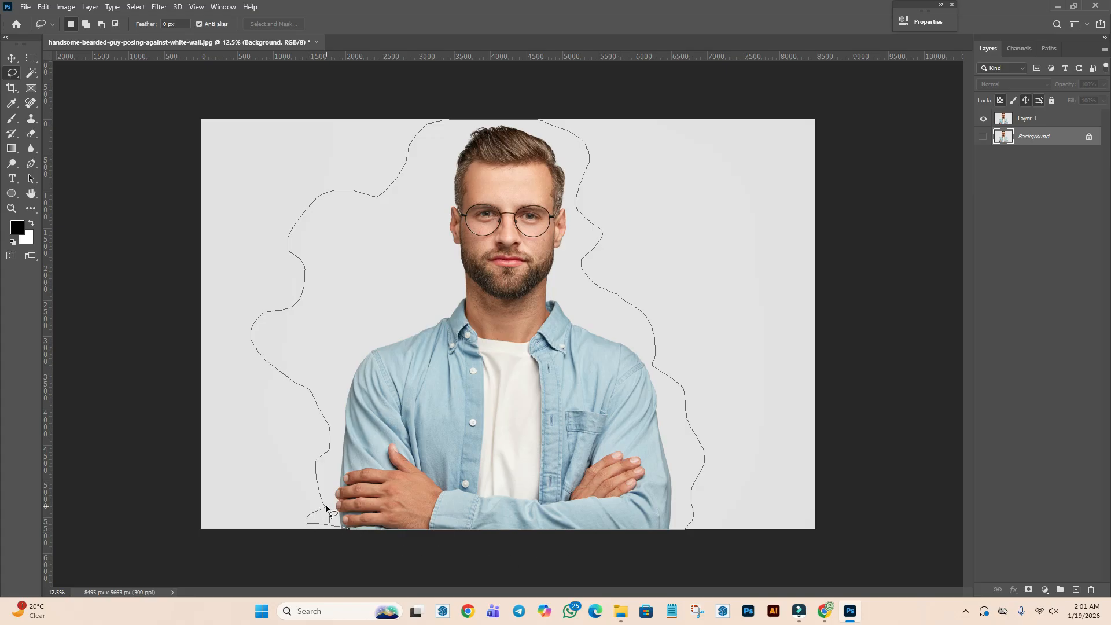
left_click_drag(326, 509, 270, 455)
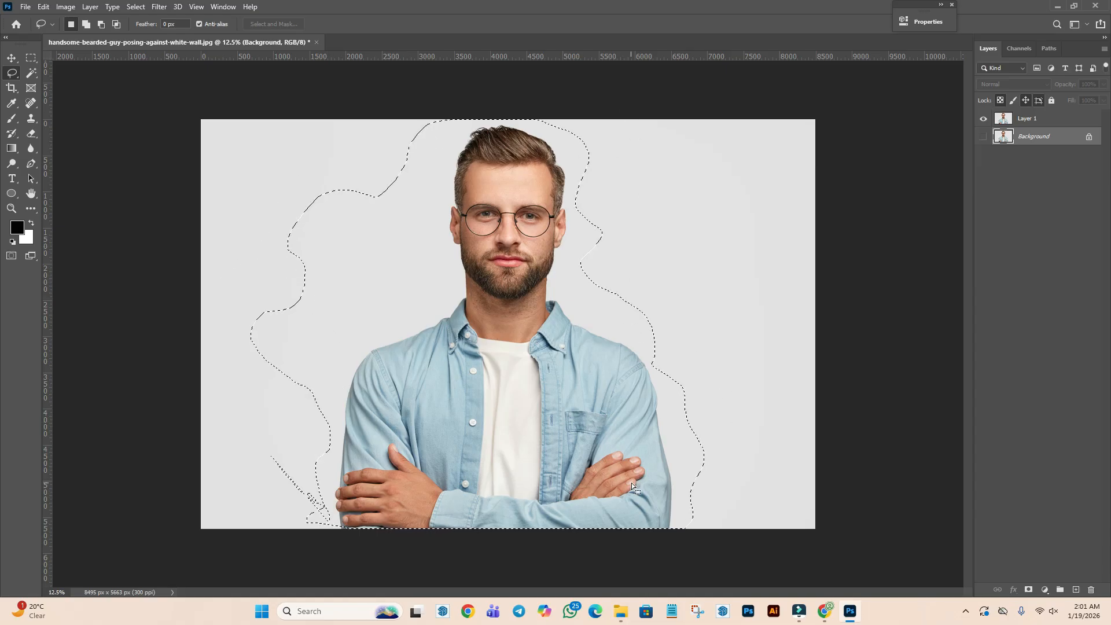
left_click(604, 367)
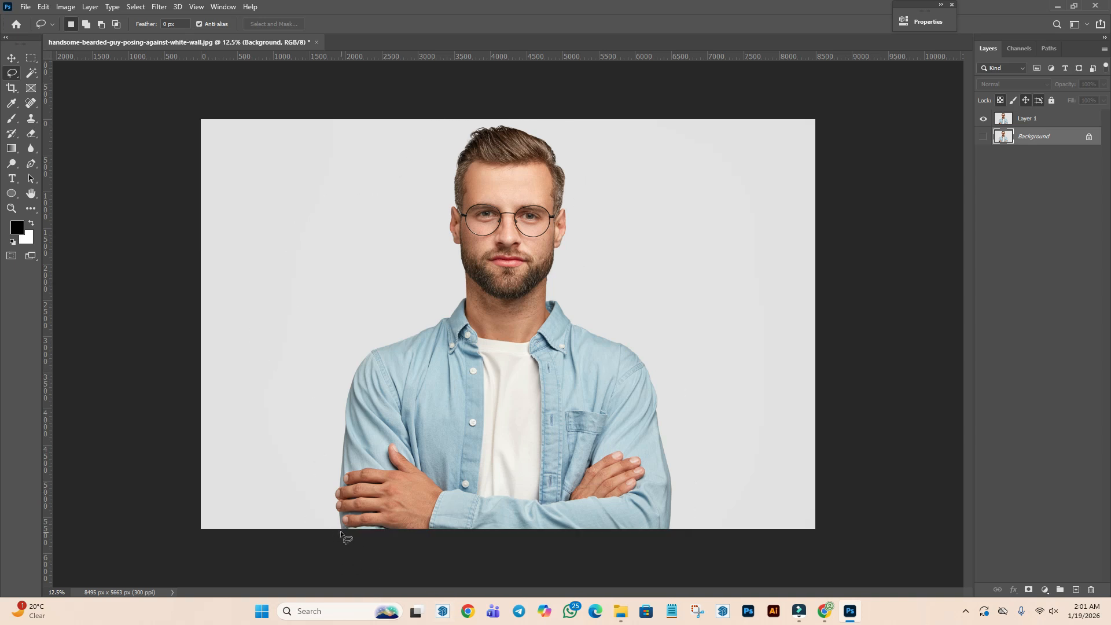
- Trace a closer Lasso selection around the man's head, shoulders and arms, and deselect it
left_click_drag(318, 511, 327, 465)
mouse_move(375, 302)
left_mouse_down()
mouse_move(426, 255)
mouse_move(450, 168)
mouse_move(492, 122)
mouse_move(544, 127)
mouse_move(568, 149)
mouse_move(578, 212)
mouse_move(555, 280)
mouse_move(575, 315)
mouse_move(651, 365)
mouse_move(674, 404)
mouse_move(693, 484)
mouse_move(664, 547)
mouse_move(425, 547)
left_mouse_up()
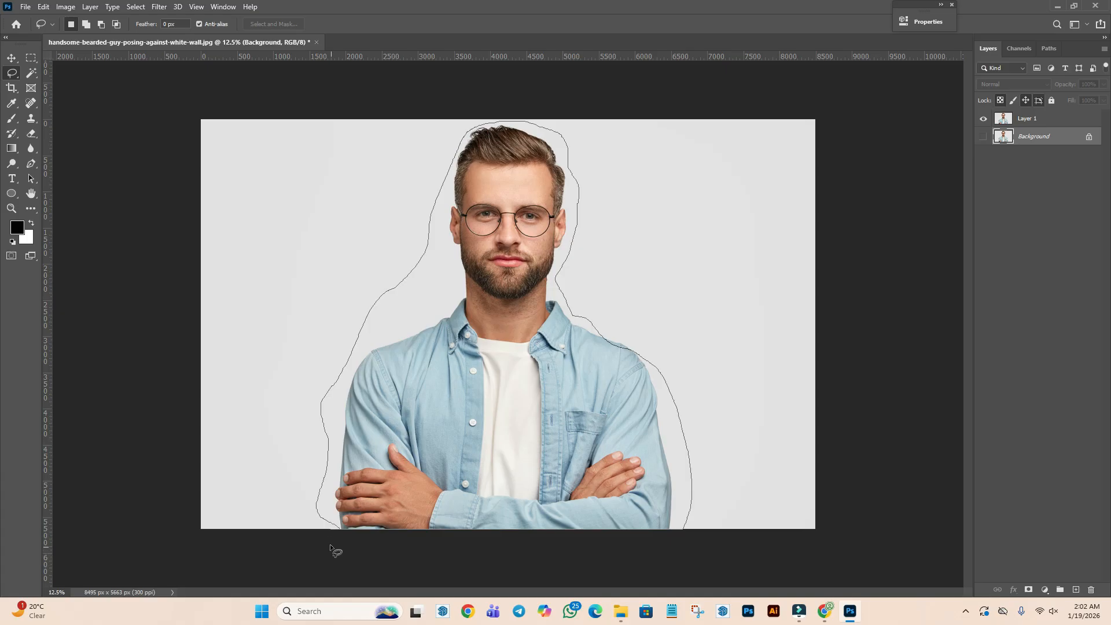
left_click_drag(331, 535, 350, 539)
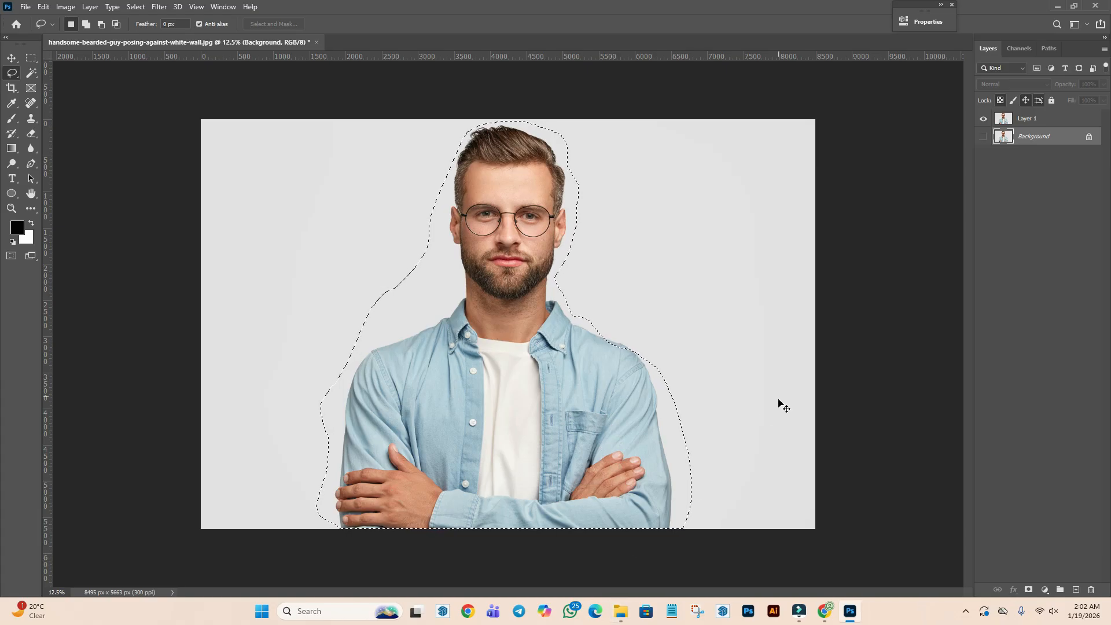
key("ctrl+d")
- Lasso the man's full figure again, going up over the head and back down to the photo's lower edge
left_click_drag(326, 514, 334, 461)
mouse_move(351, 374)
left_mouse_down()
mouse_move(356, 324)
mouse_move(407, 268)
left_mouse_up()
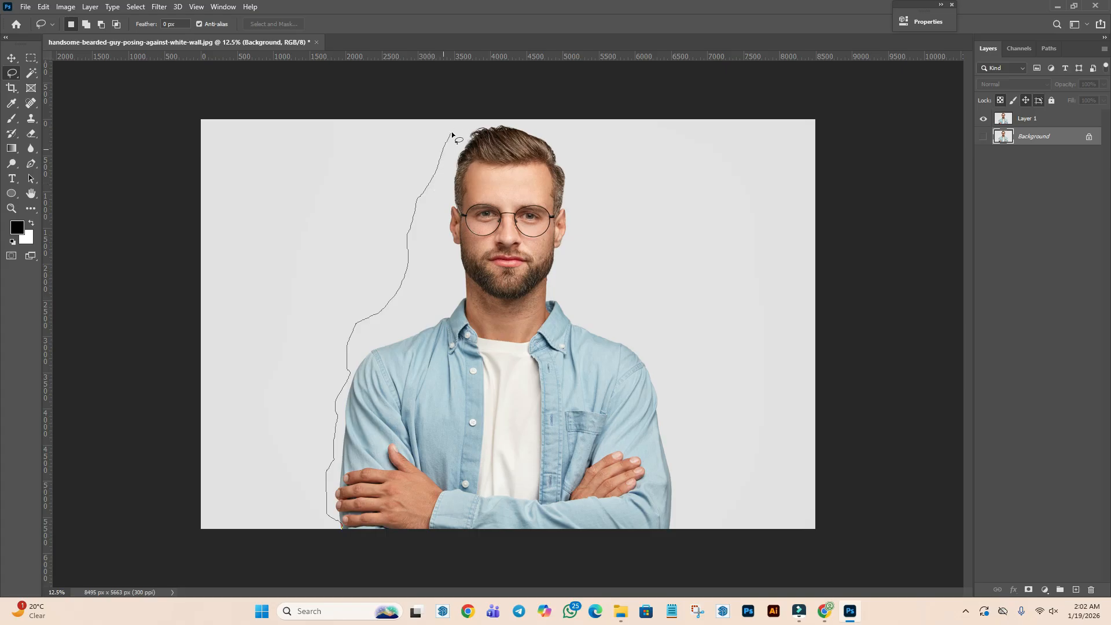
mouse_move(479, 121)
left_mouse_down()
mouse_move(530, 118)
mouse_move(570, 141)
mouse_move(581, 206)
mouse_move(568, 246)
mouse_move(574, 291)
mouse_move(663, 355)
mouse_move(686, 419)
mouse_move(689, 518)
mouse_move(686, 530)
mouse_move(343, 569)
left_mouse_up()
- Copy the lassoed man from Layer 1 to a new layer and hide Layer 1
left_click(1052, 118)
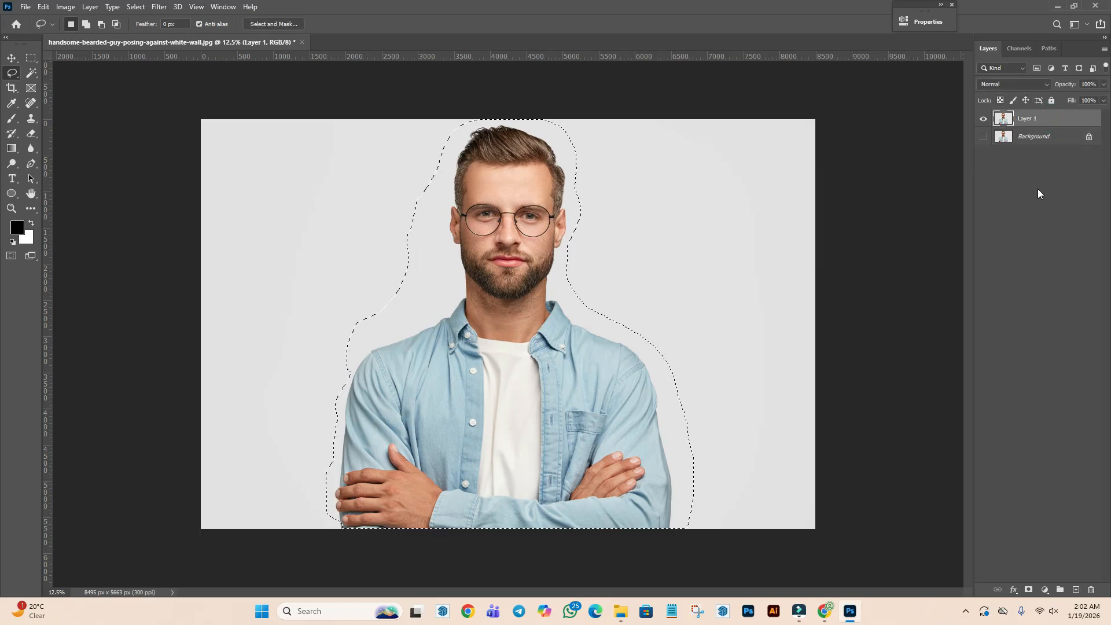
key("ctrl+j")
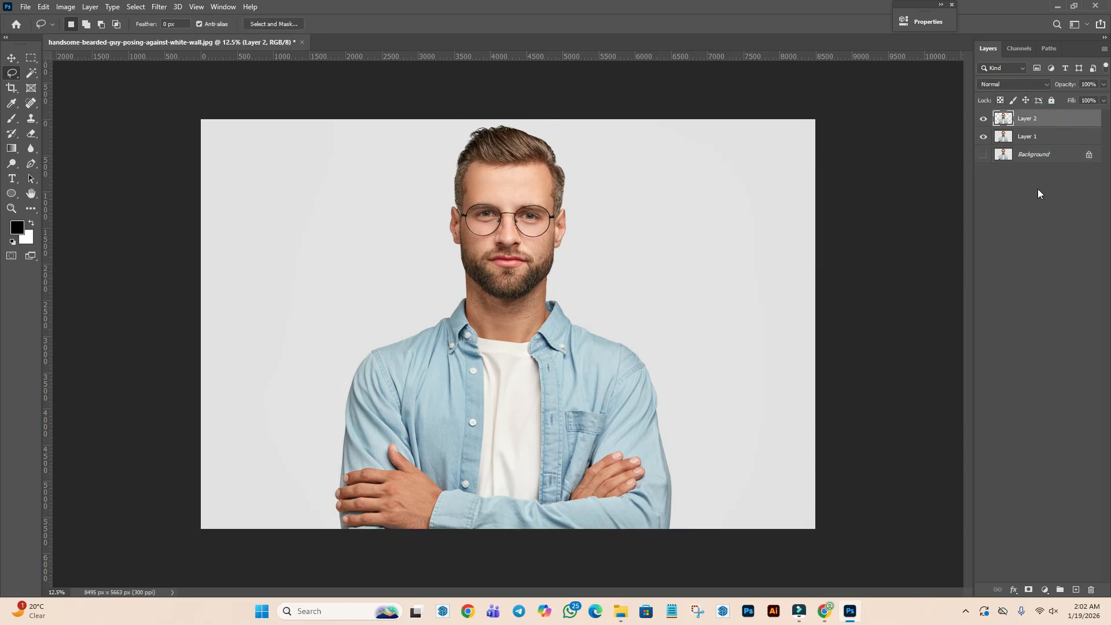
left_click(1023, 136)
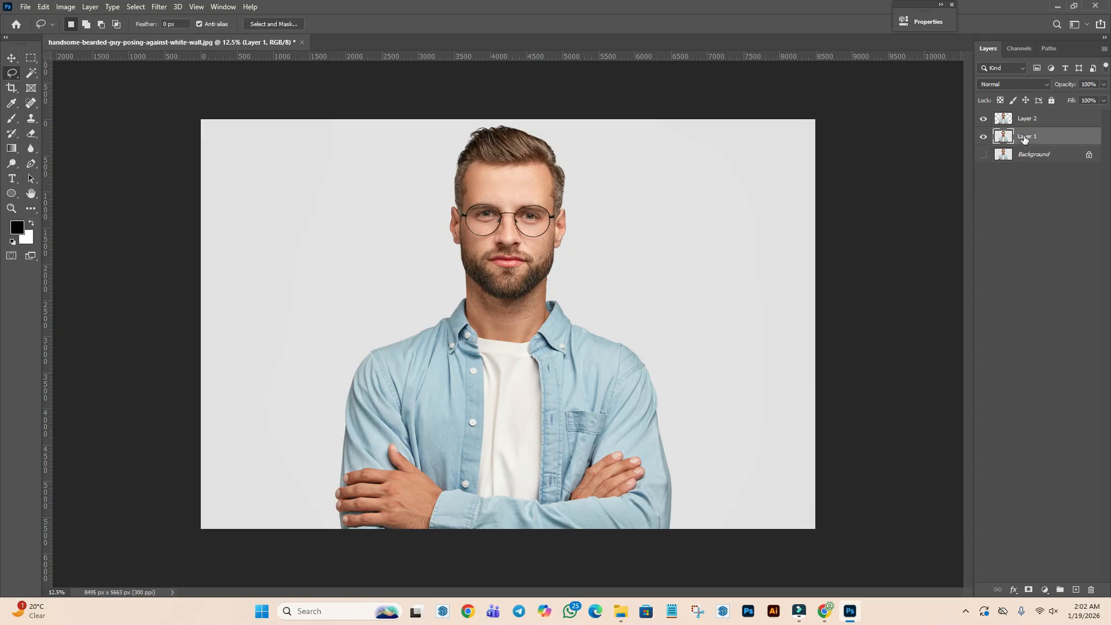
left_click(983, 137)
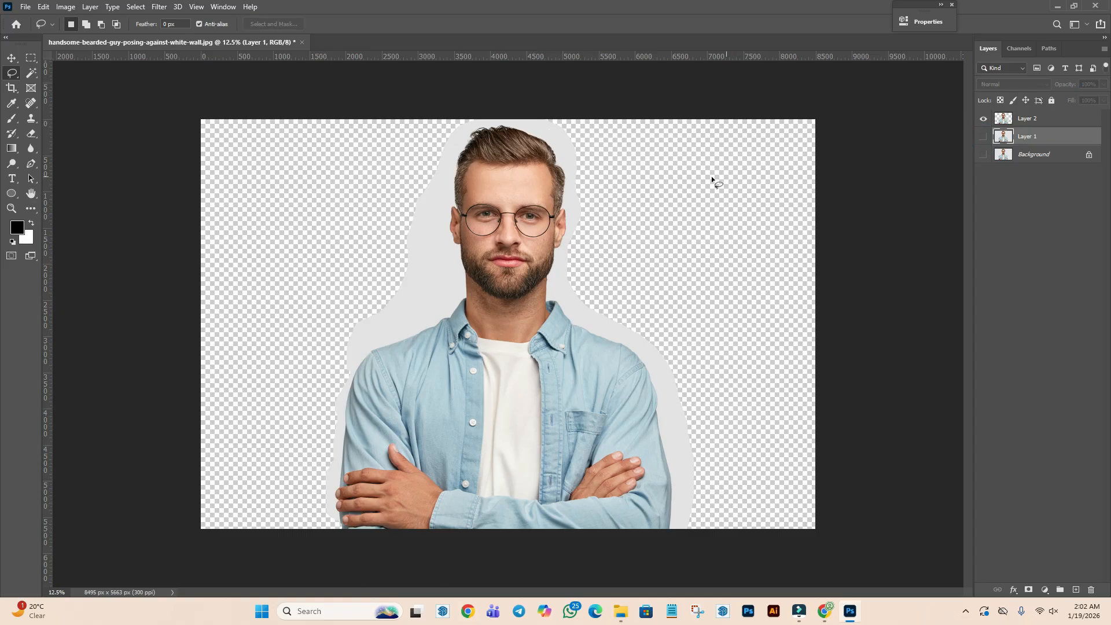
- Show Layer 1 again and delete the layer holding the man's cut-out
key("ctrl+z")
left_click(1034, 120)
key("Delete")
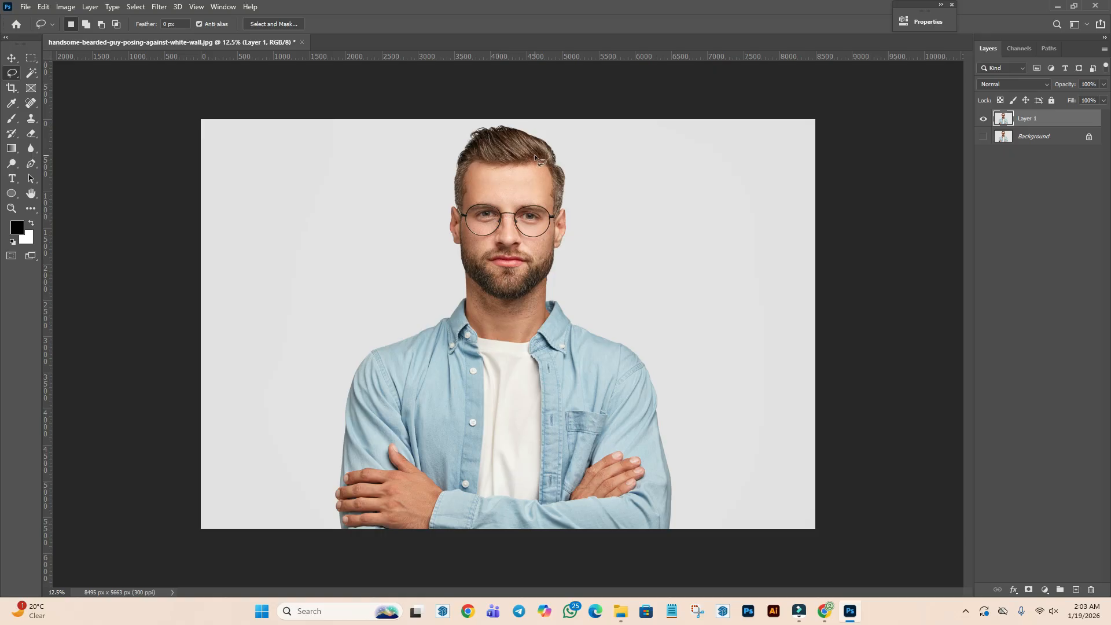
- Lasso the man's head on Layer 1, delete the selected area, and undo the deletion
mouse_move(532, 129)
left_mouse_down()
mouse_move(487, 128)
mouse_move(448, 157)
mouse_move(426, 229)
mouse_move(449, 284)
mouse_move(494, 304)
mouse_move(550, 300)
mouse_move(613, 230)
mouse_move(600, 166)
mouse_move(533, 124)
left_mouse_up()
key("Delete")
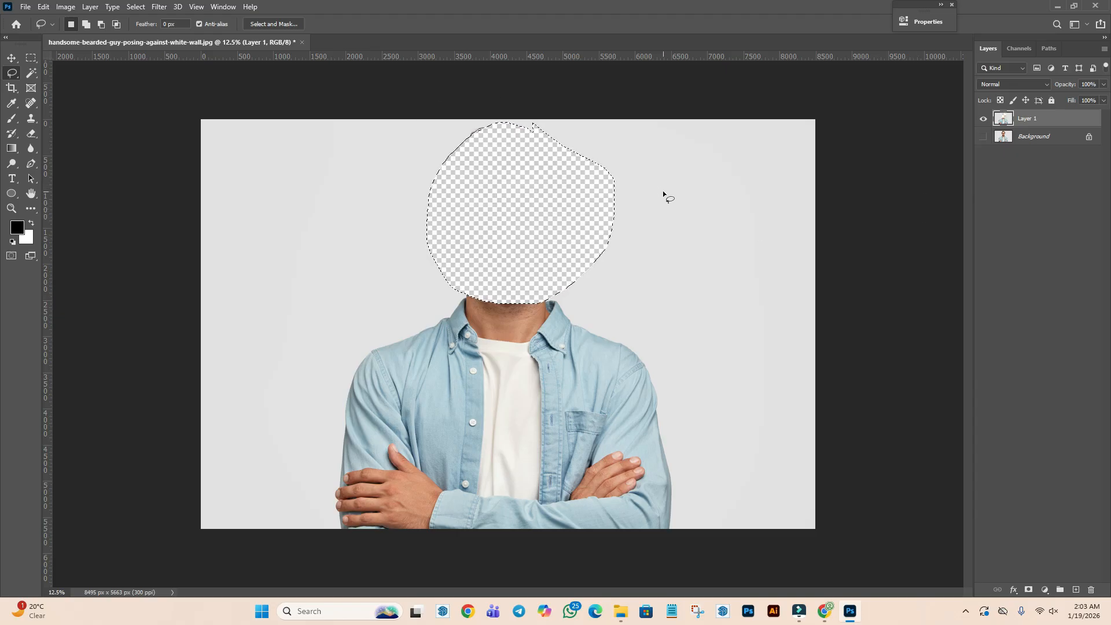
key("ctrl+z")
- Copy the lassoed head area to a new layer and hide Layer 1
key("ctrl+shift+alt+n")
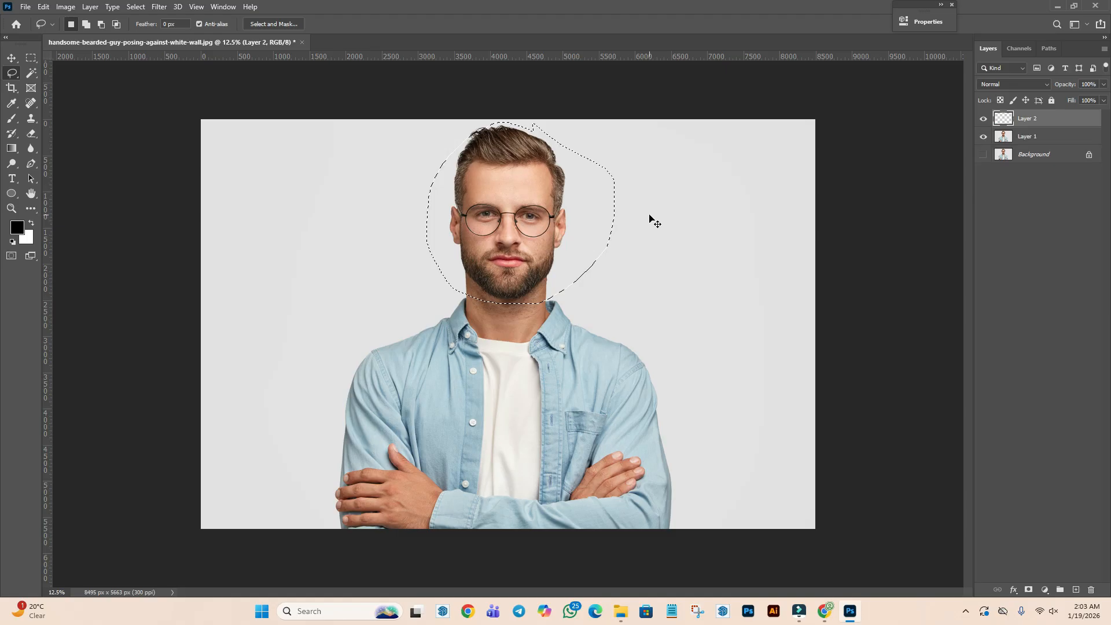
left_click(983, 136)
- Set the Lasso to Add to selection and trace a loose outline around the man's whole figure
left_click(86, 24)
mouse_move(330, 503)
left_mouse_down()
mouse_move(343, 385)
mouse_move(380, 283)
left_mouse_up()
mouse_move(458, 159)
left_mouse_down()
mouse_move(518, 114)
mouse_move(588, 174)
mouse_move(590, 282)
mouse_move(611, 327)
mouse_move(683, 394)
mouse_move(703, 499)
mouse_move(631, 559)
left_mouse_up()
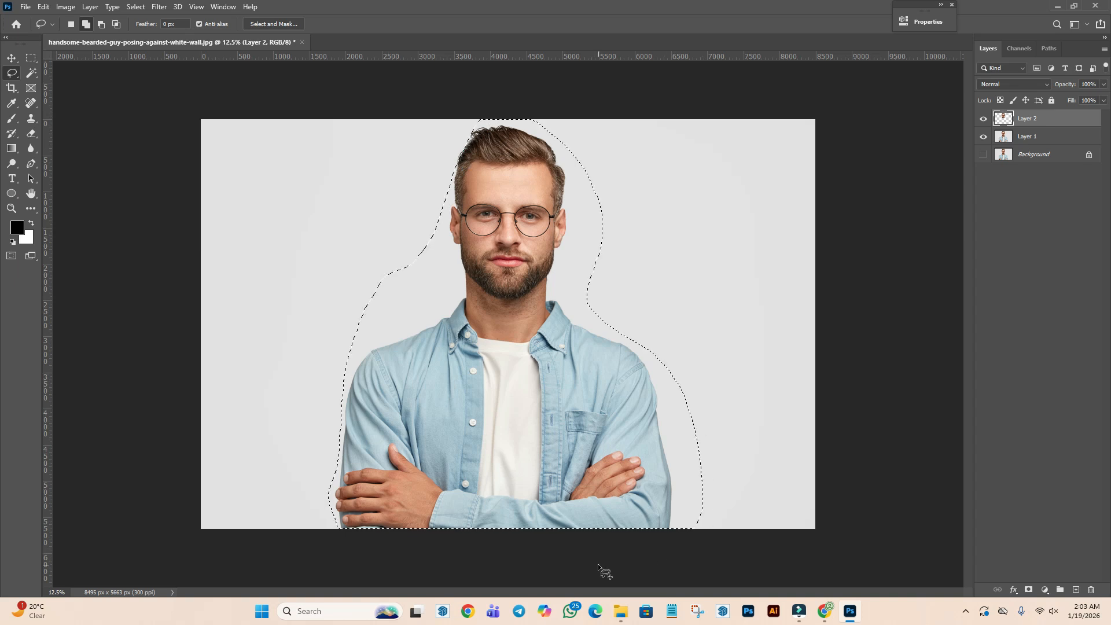
left_click(244, 164)
- Set the Lasso to Subtract from selection and draw a large freehand loop around the man's head and torso
left_click(100, 24)
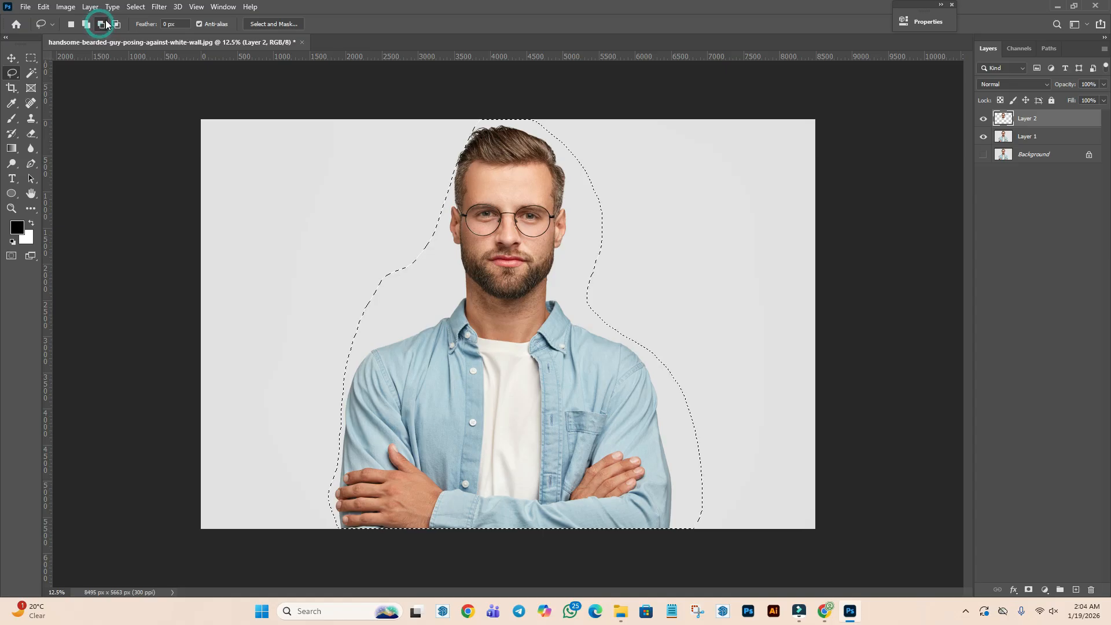
left_click(101, 26)
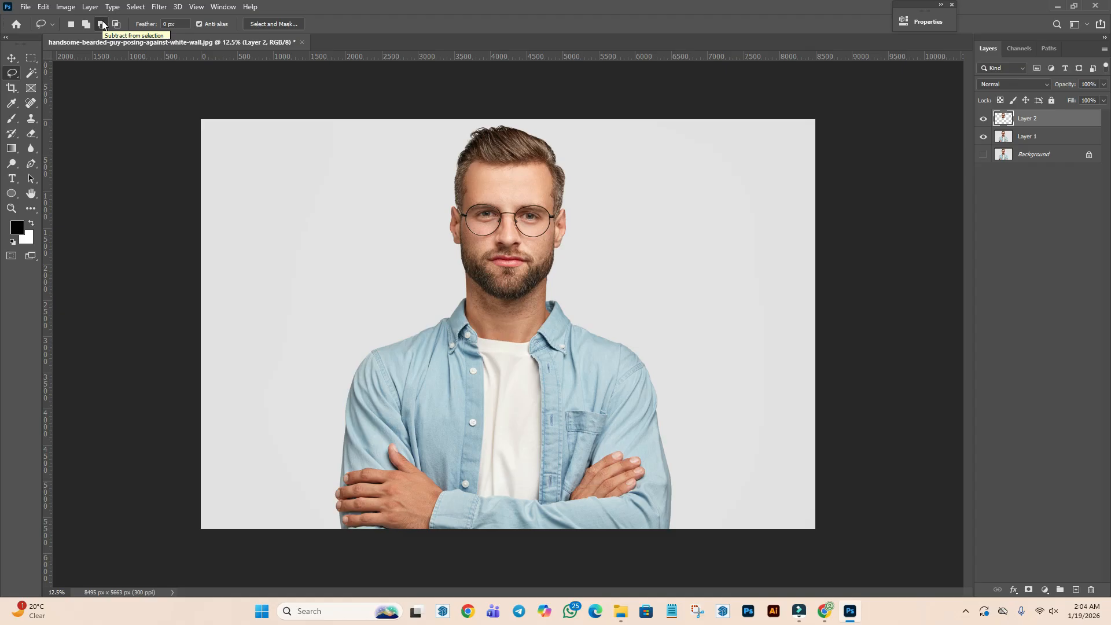
left_click(102, 25)
mouse_move(489, 136)
left_mouse_down()
mouse_move(335, 292)
mouse_move(571, 541)
mouse_move(599, 221)
mouse_move(491, 127)
left_mouse_up()
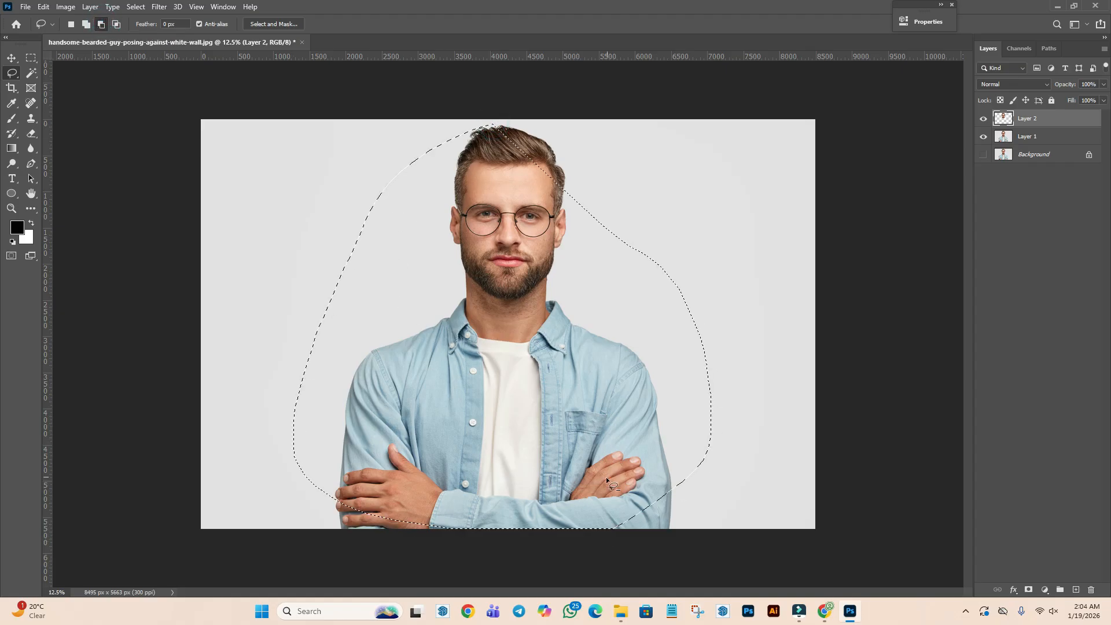
- Carve away most of the large selection with repeated subtracting Lasso loops across the face, torso and arms
mouse_move(463, 285)
left_mouse_down()
mouse_move(383, 385)
mouse_move(570, 301)
left_mouse_up()
left_click_drag(707, 258, 307, 319)
left_click_drag(625, 312, 509, 287)
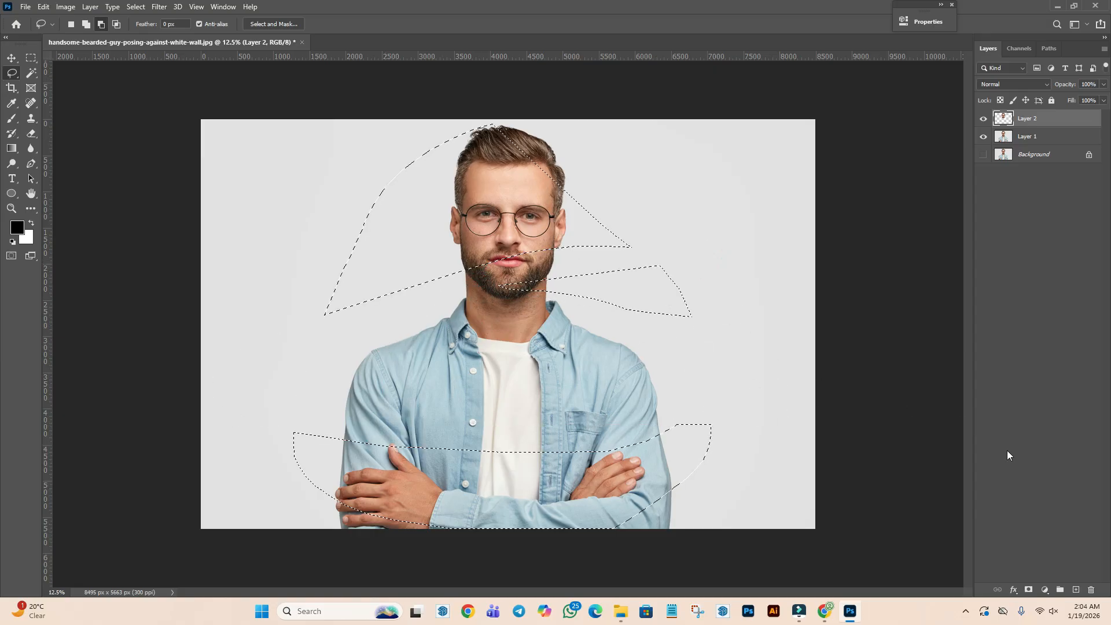
mouse_move(663, 231)
left_mouse_down()
mouse_move(521, 250)
mouse_move(715, 242)
left_mouse_up()
mouse_move(565, 156)
left_mouse_down()
mouse_move(652, 285)
mouse_move(842, 382)
left_mouse_up()
mouse_move(608, 363)
left_mouse_down()
mouse_move(852, 471)
mouse_move(926, 475)
left_mouse_up()
left_click_drag(368, 428, 344, 480)
mouse_move(495, 506)
left_mouse_down()
mouse_move(439, 456)
mouse_move(417, 407)
left_mouse_up()
mouse_move(342, 524)
left_mouse_down()
mouse_move(356, 535)
mouse_move(369, 497)
left_mouse_up()
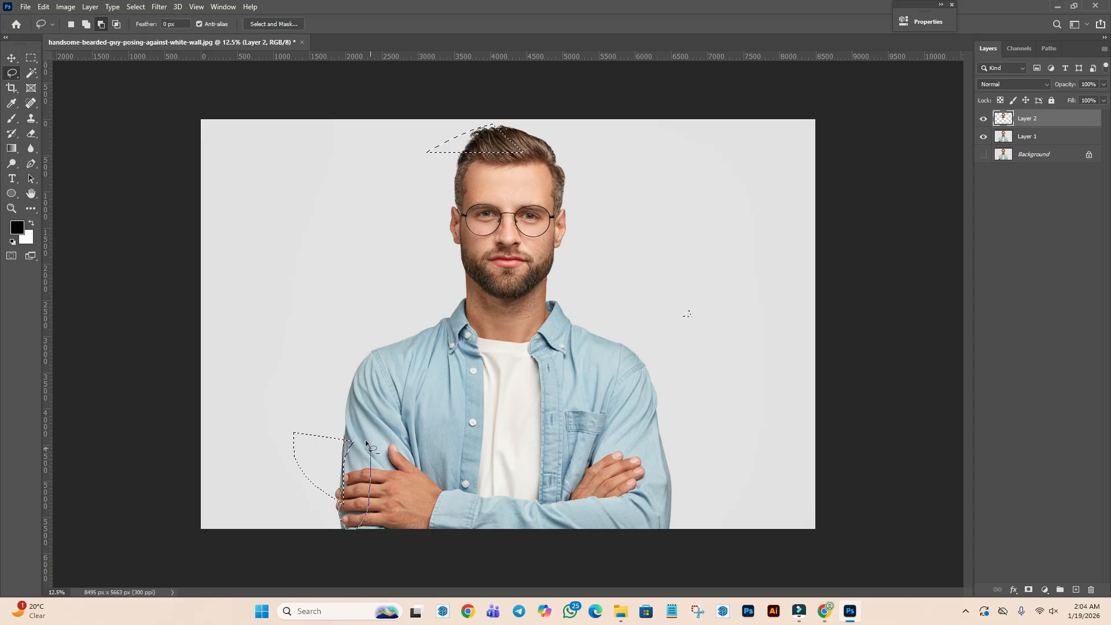
left_click_drag(348, 434, 348, 436)
left_click(393, 319)
- Set the Lasso back to New selection and draw successive freehand loops over the man, each replacing the previous one
left_click(75, 25)
mouse_move(454, 307)
left_mouse_down()
mouse_move(272, 442)
mouse_move(460, 279)
left_mouse_up()
mouse_move(611, 312)
left_mouse_down()
mouse_move(401, 428)
mouse_move(661, 360)
left_mouse_up()
mouse_move(374, 262)
left_mouse_down()
mouse_move(484, 312)
mouse_move(224, 250)
left_mouse_up()
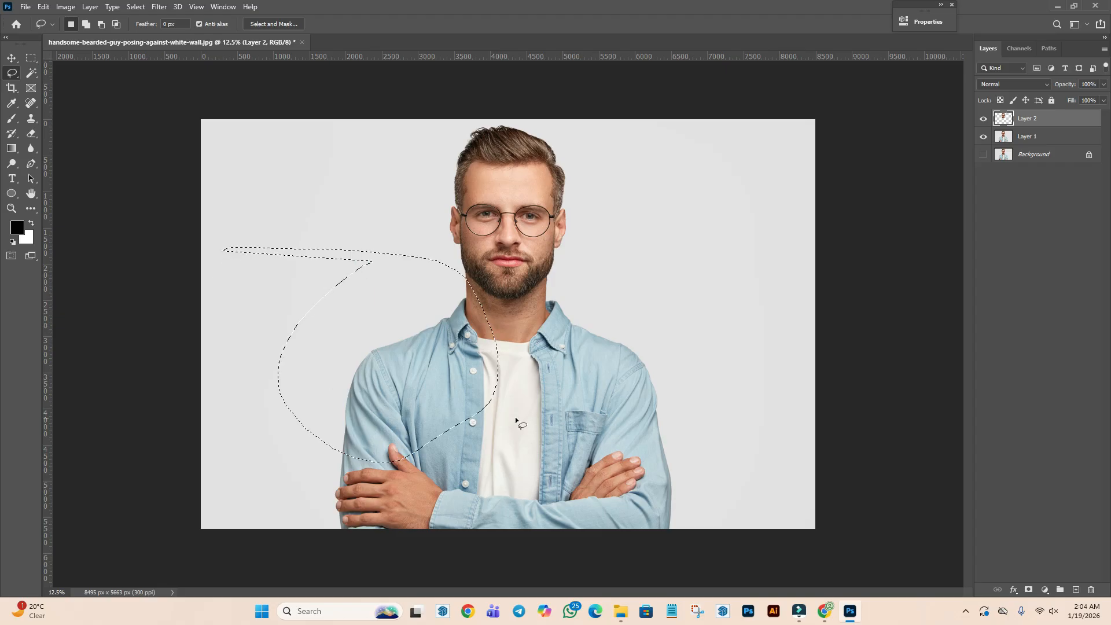
mouse_move(499, 220)
left_mouse_down()
mouse_move(415, 294)
mouse_move(410, 379)
mouse_move(526, 469)
mouse_move(668, 355)
mouse_move(483, 246)
left_mouse_up()
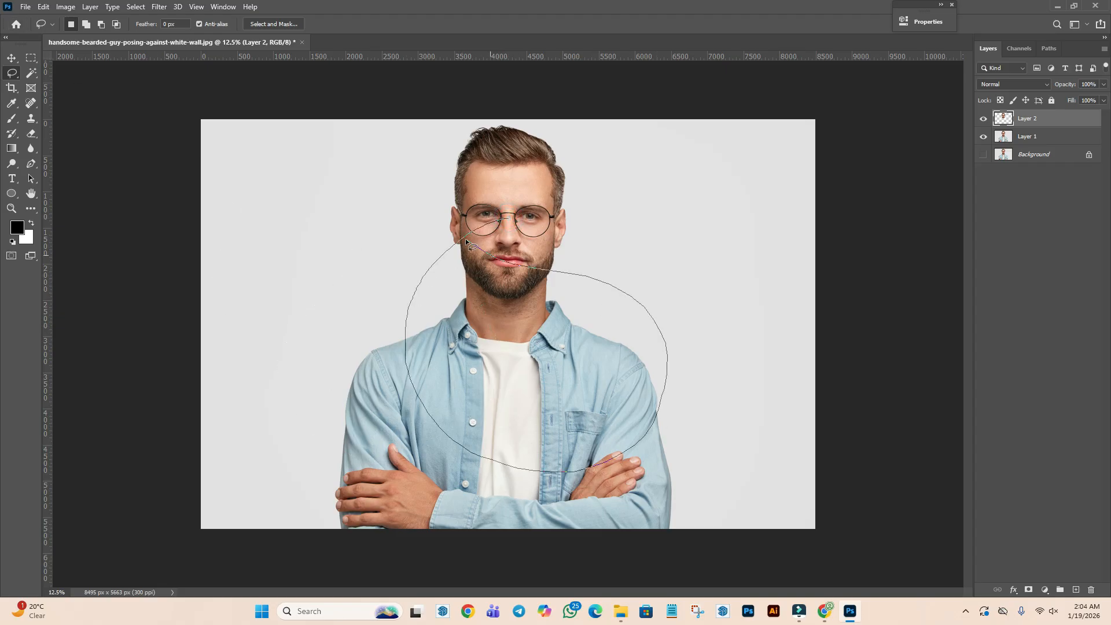
left_click(614, 258)
mouse_move(610, 255)
left_mouse_down()
mouse_move(565, 336)
mouse_move(627, 460)
mouse_move(771, 389)
left_mouse_up()
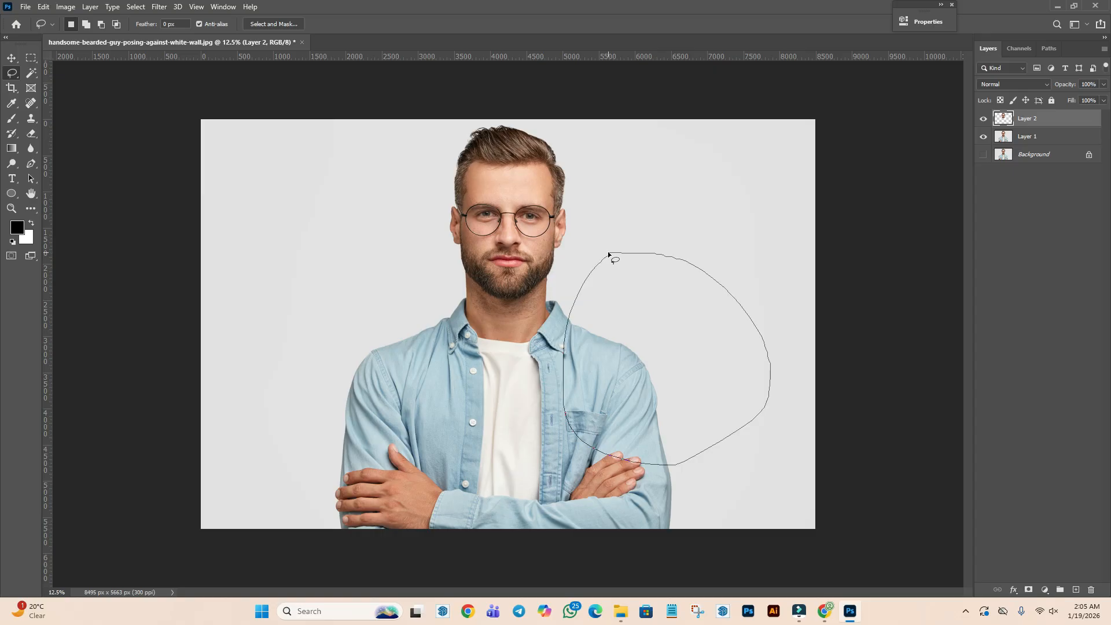
- Draw further New selection Lasso loops across the man's head, torso and arm, and clear the selection
left_click_drag(607, 255, 608, 254)
mouse_move(467, 203)
left_mouse_down()
mouse_move(315, 290)
mouse_move(335, 355)
mouse_move(501, 288)
left_mouse_up()
mouse_move(644, 312)
left_mouse_down()
mouse_move(527, 365)
mouse_move(604, 511)
mouse_move(693, 304)
left_mouse_up()
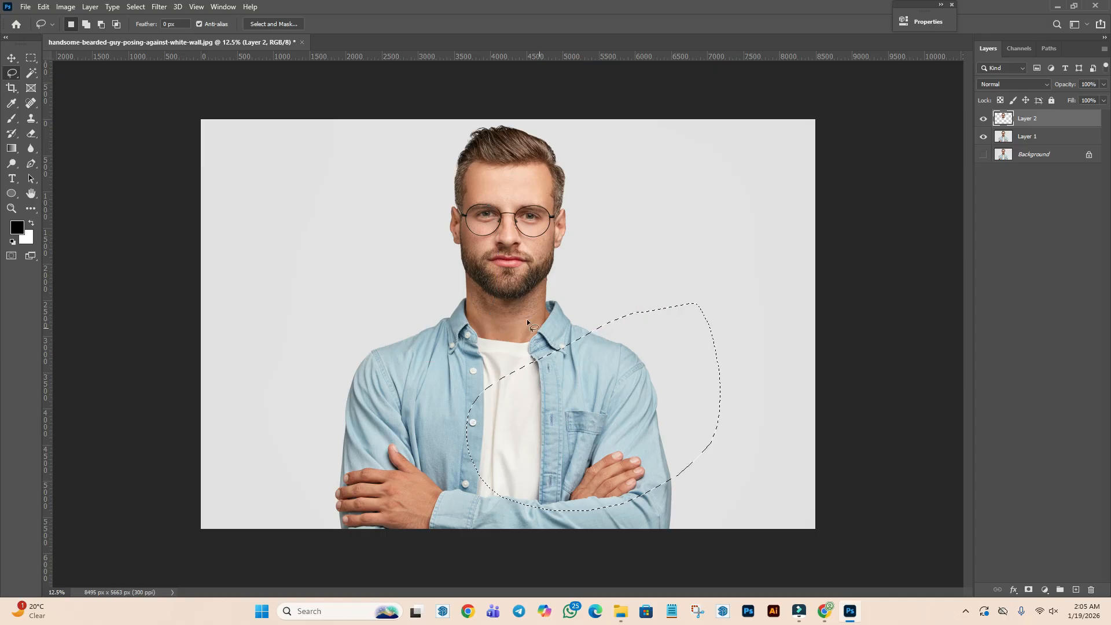
mouse_move(524, 111)
left_mouse_down()
mouse_move(453, 182)
mouse_move(483, 326)
mouse_move(553, 149)
left_mouse_up()
key("ctrl+d")
- With the Lasso set to Add to selection, draw separate freehand loops beside the head, over both arms and across the face
mouse_move(512, 123)
left_mouse_down()
mouse_move(449, 145)
mouse_move(420, 277)
left_mouse_up()
mouse_move(565, 343)
left_mouse_down()
mouse_move(592, 484)
mouse_move(670, 373)
left_mouse_up()
mouse_move(345, 333)
left_mouse_down()
mouse_move(434, 427)
mouse_move(346, 350)
mouse_move(346, 334)
left_mouse_up()
mouse_move(555, 188)
left_mouse_down()
mouse_move(578, 268)
mouse_move(559, 187)
left_mouse_up()
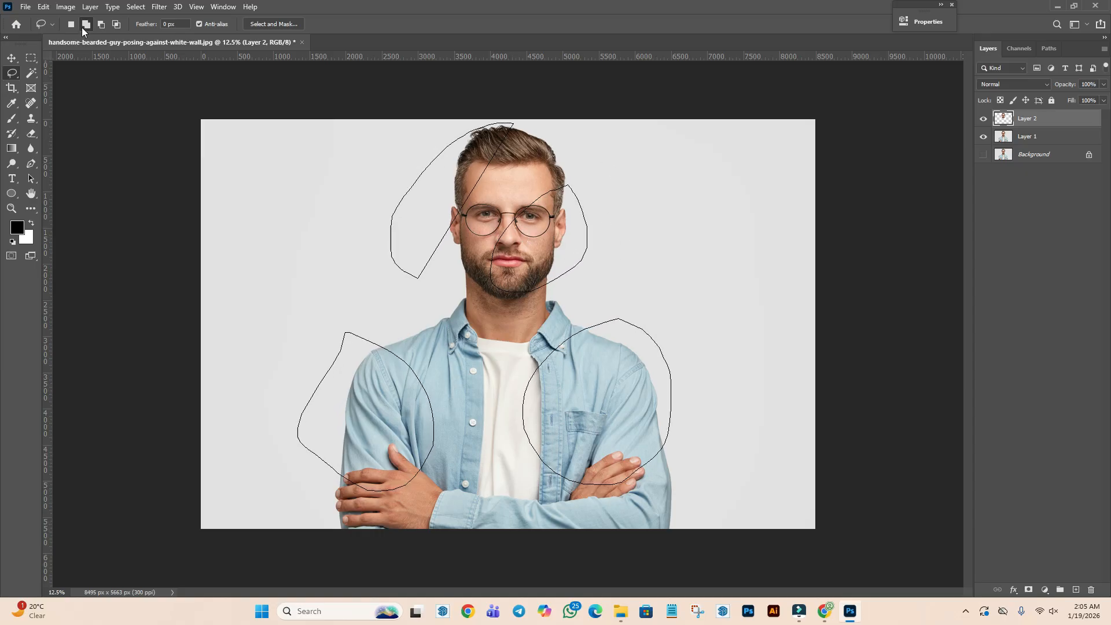
- Set the Lasso to Subtract from selection and loop around the face and both arm areas, keeping only the selected patch beside the head
left_click(101, 24)
left_click_drag(563, 179, 493, 253)
mouse_move(574, 164)
left_mouse_down()
mouse_move(528, 180)
mouse_move(497, 212)
mouse_move(484, 303)
mouse_move(550, 309)
mouse_move(637, 248)
mouse_move(613, 168)
left_mouse_up()
mouse_move(557, 279)
left_mouse_down()
mouse_move(525, 312)
mouse_move(503, 376)
left_mouse_up()
mouse_move(543, 492)
left_mouse_down()
mouse_move(617, 510)
mouse_move(705, 482)
left_mouse_up()
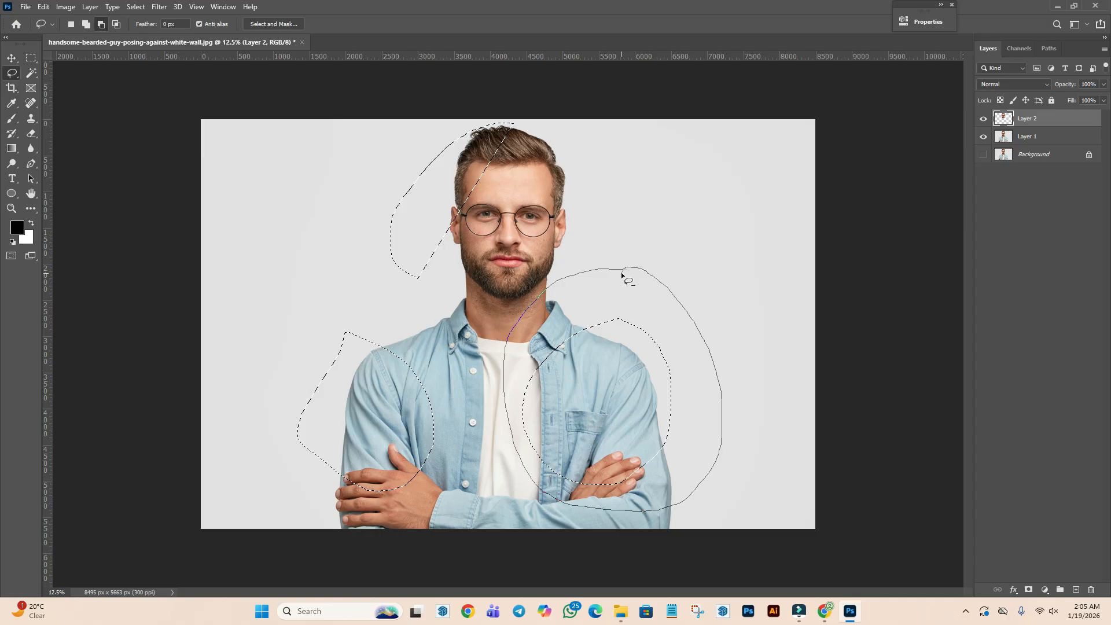
left_click_drag(622, 275, 626, 270)
mouse_move(419, 325)
left_mouse_down()
mouse_move(310, 338)
mouse_move(251, 402)
mouse_move(326, 506)
mouse_move(479, 418)
left_mouse_up()
left_click_drag(427, 318, 419, 323)
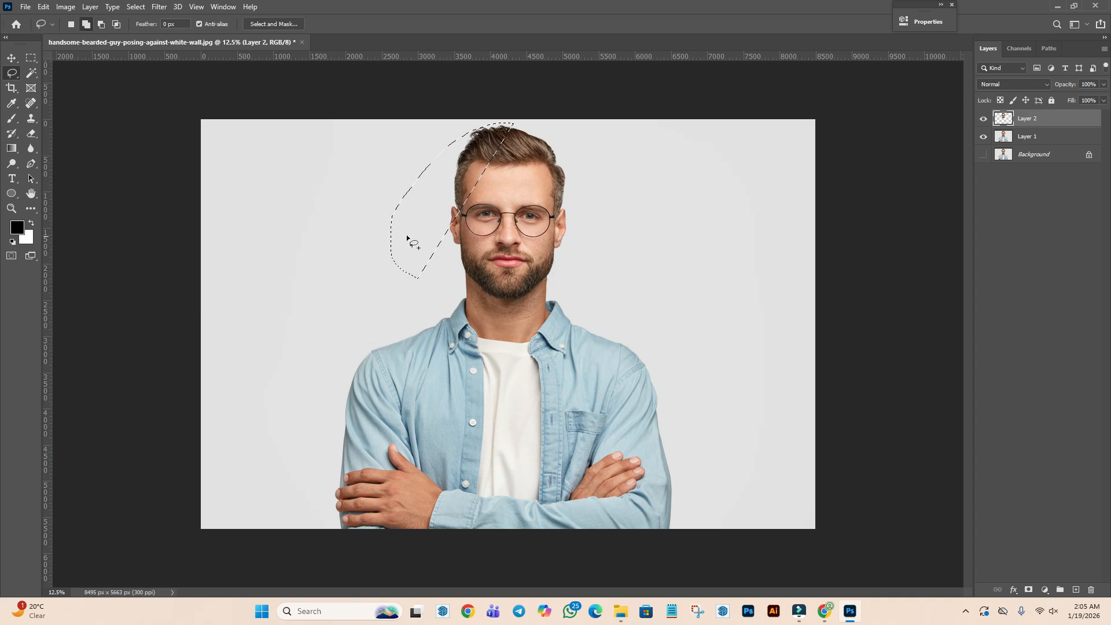
- Set the Lasso to Add to selection and draw large loops around the head, over both arms and on the empty background
mouse_move(516, 106)
left_mouse_down()
mouse_move(318, 310)
mouse_move(549, 134)
mouse_move(539, 128)
left_mouse_up()
mouse_move(651, 337)
left_mouse_down()
mouse_move(585, 442)
mouse_move(662, 466)
mouse_move(682, 392)
mouse_move(649, 341)
left_mouse_up()
mouse_move(287, 347)
left_mouse_down()
mouse_move(438, 421)
mouse_move(368, 499)
mouse_move(221, 356)
mouse_move(253, 337)
mouse_move(309, 354)
left_mouse_up()
mouse_move(565, 362)
left_mouse_down()
mouse_move(533, 478)
mouse_move(641, 521)
mouse_move(712, 507)
mouse_move(744, 411)
left_mouse_up()
left_click_drag(696, 308, 689, 308)
mouse_move(687, 144)
left_mouse_down()
mouse_move(641, 223)
mouse_move(727, 233)
mouse_move(739, 151)
mouse_move(687, 144)
left_mouse_up()
mouse_move(776, 218)
left_mouse_down()
mouse_move(740, 254)
mouse_move(758, 297)
mouse_move(805, 198)
mouse_move(755, 234)
left_mouse_up()
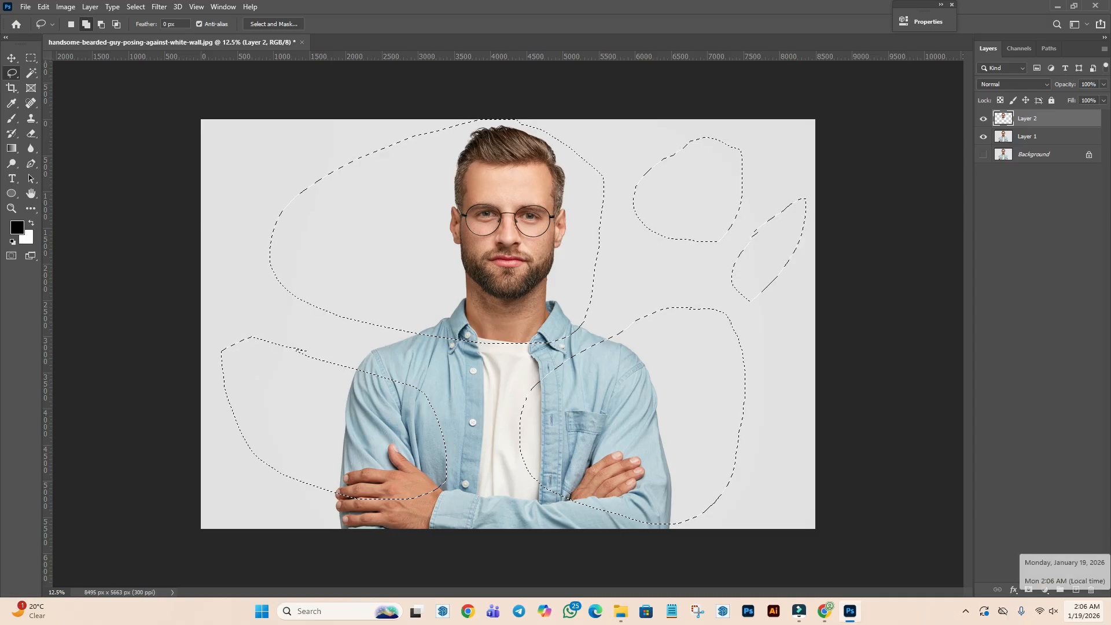
- Try to delete the selected areas from Layer 1, and undo the deletion
left_click(1031, 139)
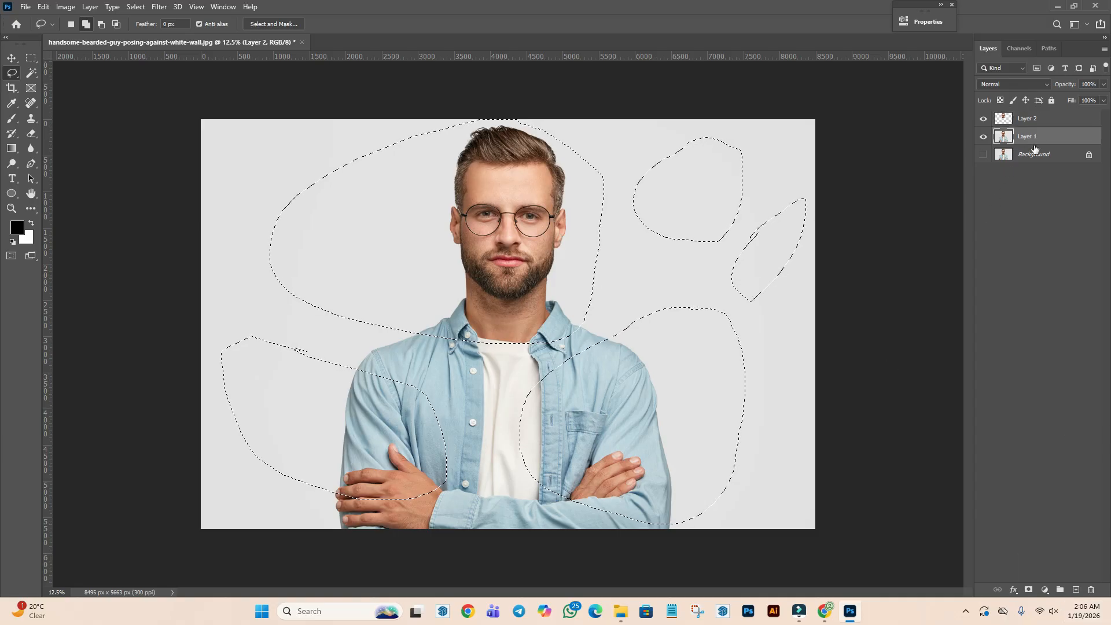
key("Delete")
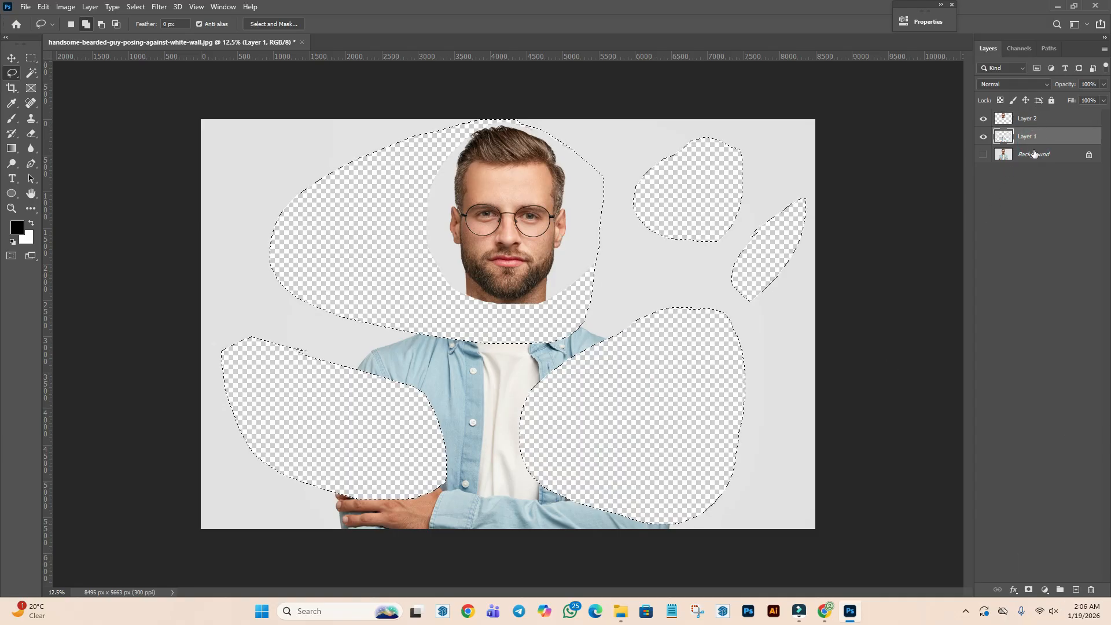
key("ctrl+d")
key("ctrl+z")
key("ctrl+z")
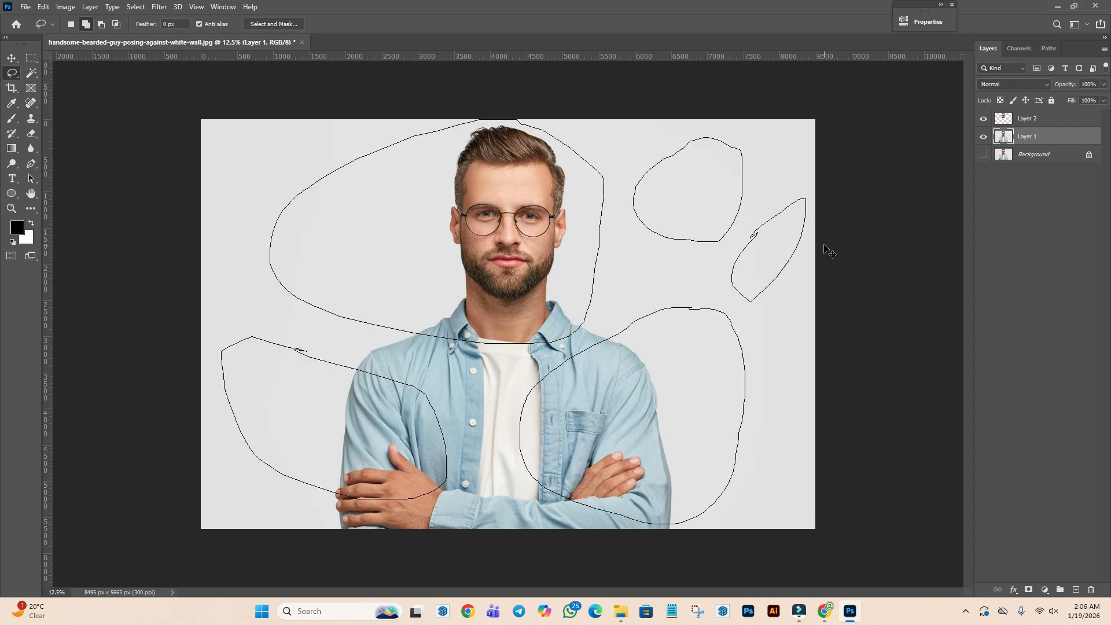
- Clear the selection and delete Layer 2
key("ctrl+d")
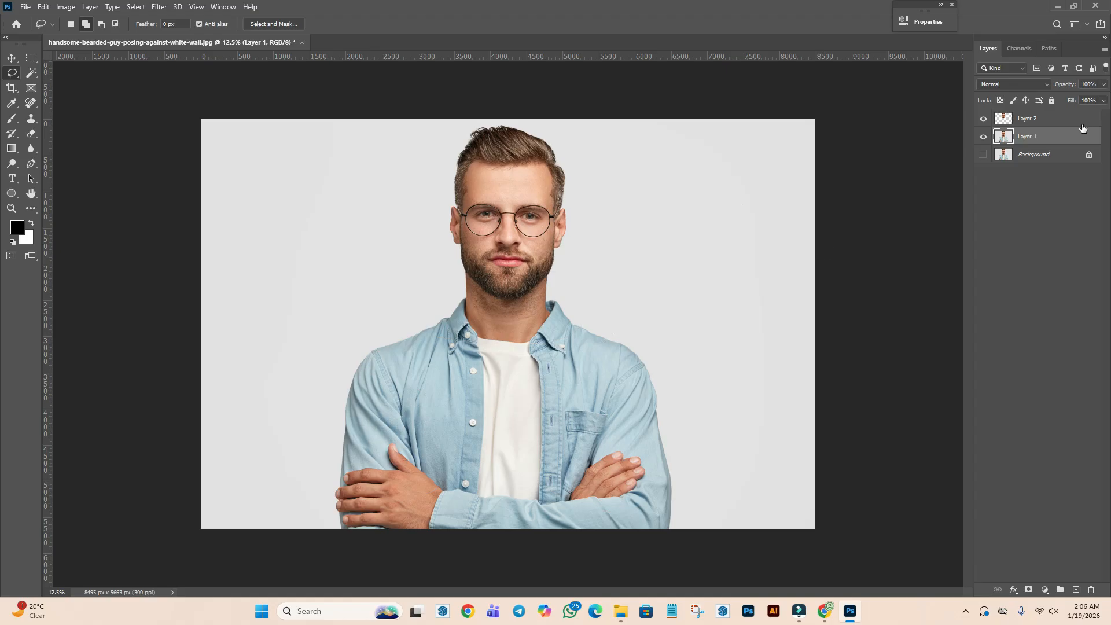
left_click(1045, 119)
key("Delete")
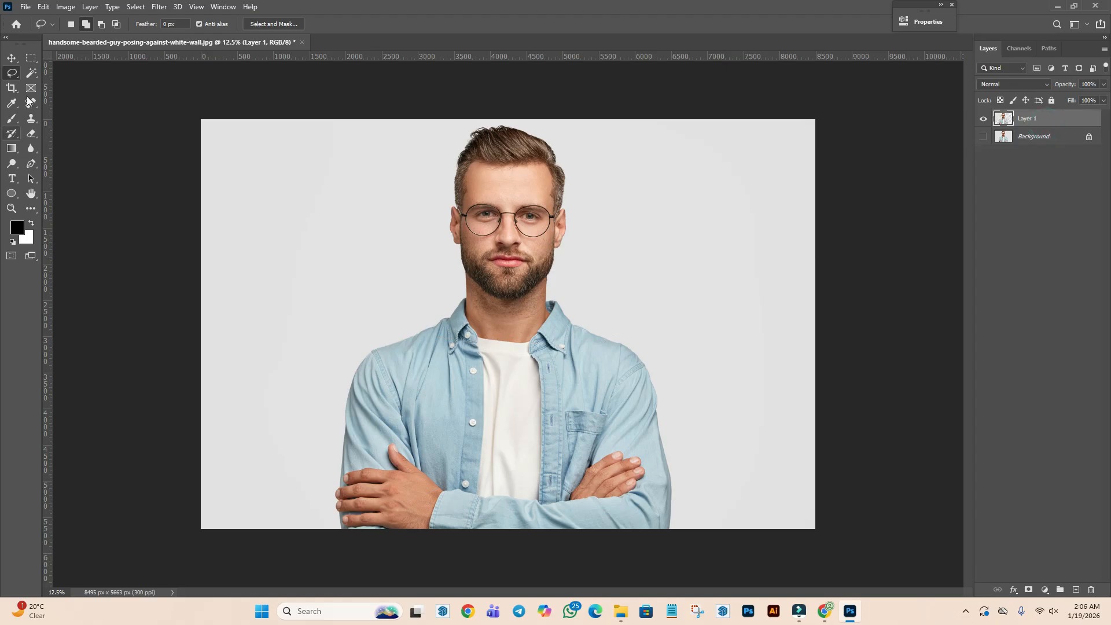
- Set the Lasso to Subtract from selection, carve a loop around the man away with repeated freehand loops, and clear the selection
left_click(103, 25)
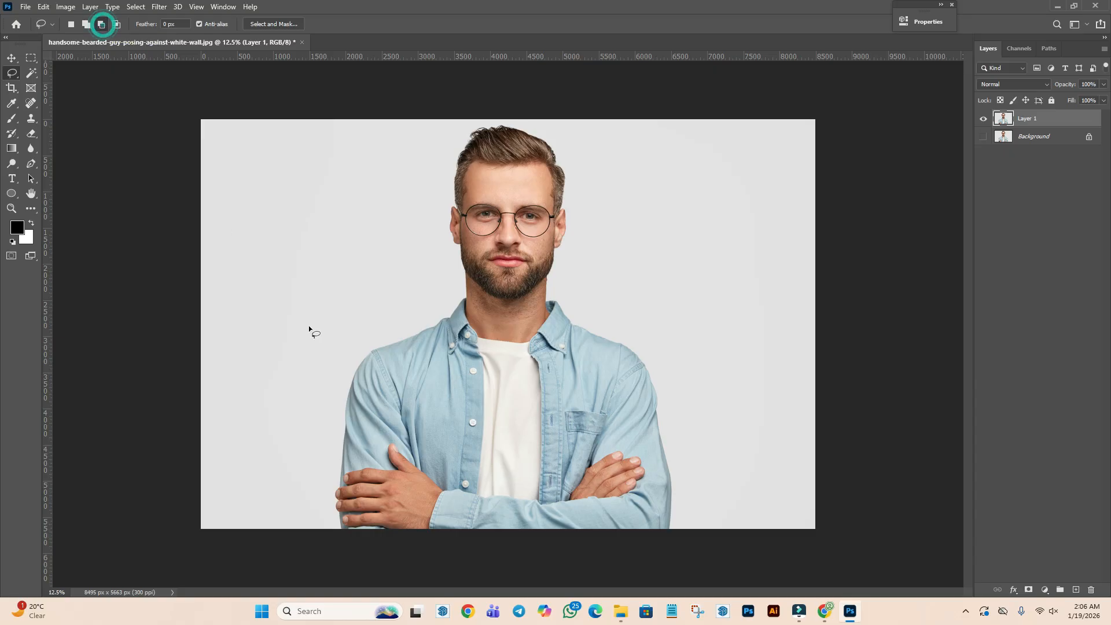
mouse_move(576, 141)
left_mouse_down()
mouse_move(391, 184)
mouse_move(590, 118)
mouse_move(572, 121)
left_mouse_up()
mouse_move(597, 301)
left_mouse_down()
mouse_move(531, 429)
mouse_move(607, 323)
mouse_move(720, 446)
mouse_move(616, 391)
left_mouse_up()
left_click_drag(587, 242, 557, 236)
mouse_move(379, 345)
left_mouse_down()
mouse_move(543, 344)
mouse_move(594, 283)
left_mouse_up()
left_click_drag(581, 237, 582, 240)
mouse_move(634, 139)
left_mouse_down()
mouse_move(531, 232)
mouse_move(644, 236)
mouse_move(636, 141)
left_mouse_up()
mouse_move(531, 229)
left_mouse_down()
mouse_move(483, 208)
mouse_move(368, 205)
mouse_move(337, 277)
mouse_move(605, 240)
left_mouse_up()
left_click_drag(518, 224, 518, 226)
mouse_move(398, 130)
left_mouse_down()
mouse_move(452, 162)
mouse_move(463, 191)
mouse_move(456, 231)
mouse_move(412, 249)
left_mouse_up()
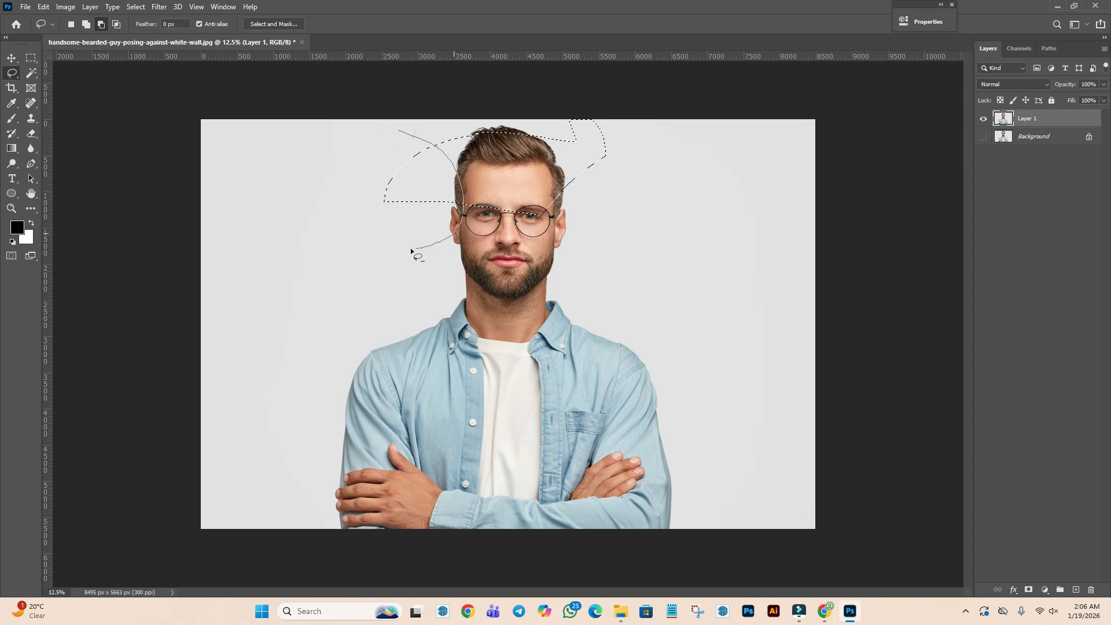
left_click_drag(360, 152, 397, 123)
left_click_drag(405, 132, 405, 129)
key("ctrl+d")
- Use the Polygonal Lasso Tool to draw a closed, straight-sided selection around the man's head and upper torso
right_click(11, 74)
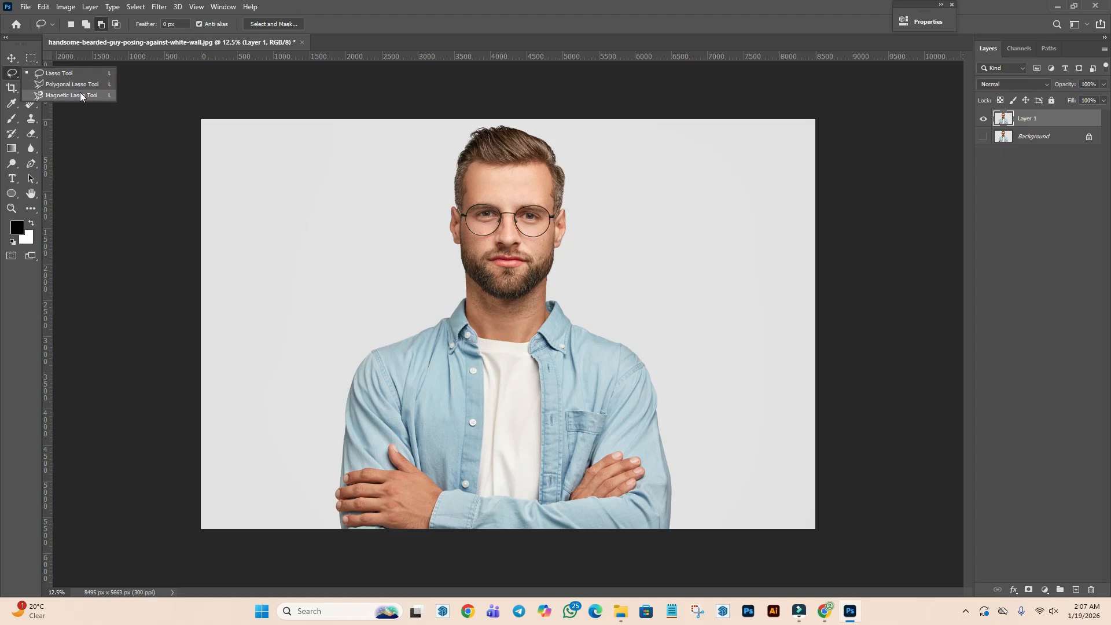
left_click(92, 82)
left_click(245, 177)
left_click(428, 138)
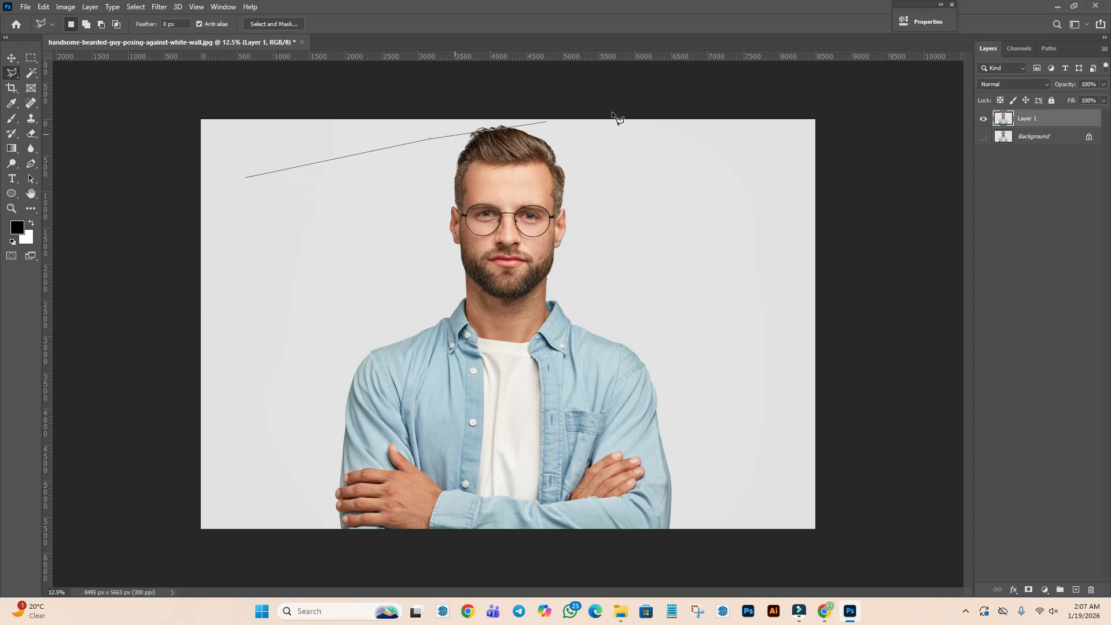
left_click(629, 150)
left_click(690, 317)
left_click(797, 439)
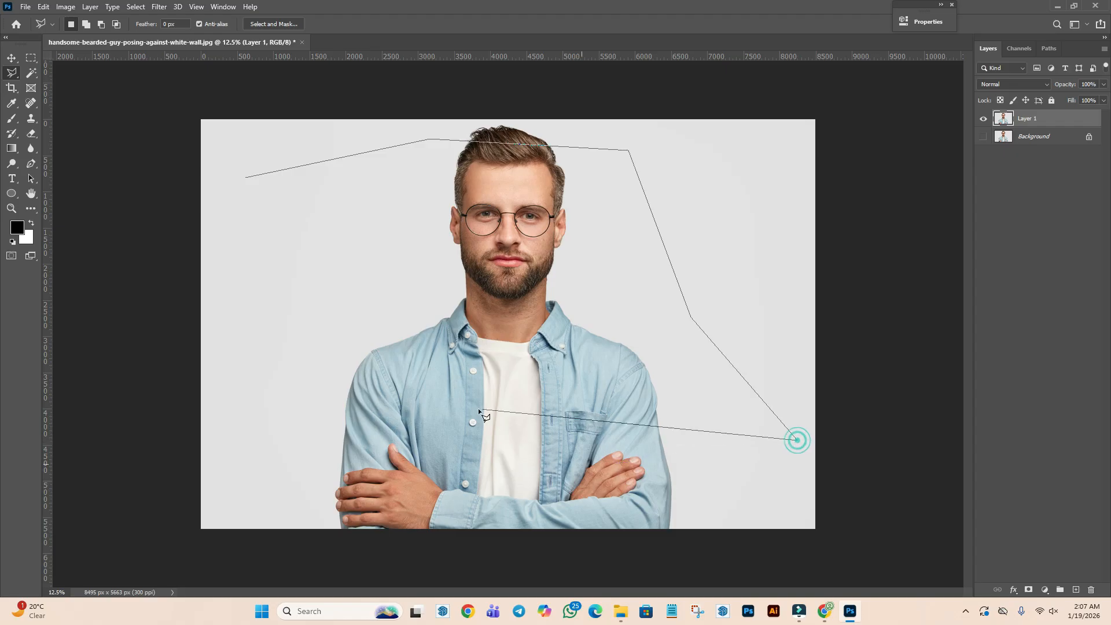
left_click(646, 380)
left_click(513, 446)
left_click(367, 374)
left_click(394, 262)
left_click(276, 311)
left_click(242, 193)
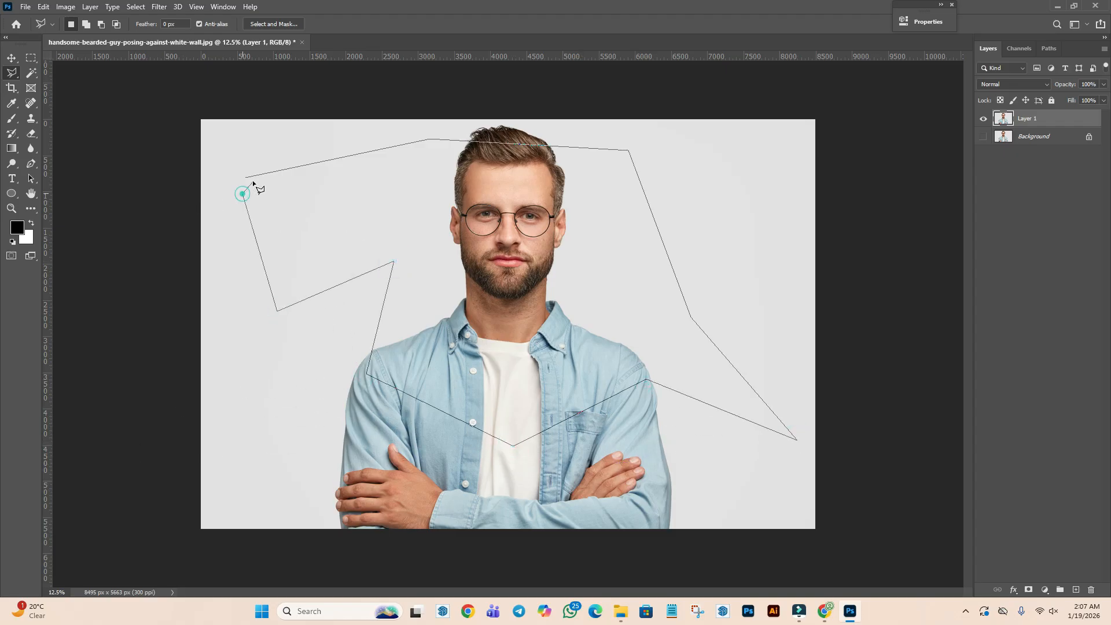
left_click(246, 177)
- Draw a large self-crossing Polygonal Lasso outline zigzagging over the man and background, and close it at its starting point
left_click(828, 184)
left_click(790, 234)
left_click(820, 426)
left_click(521, 474)
left_click(290, 434)
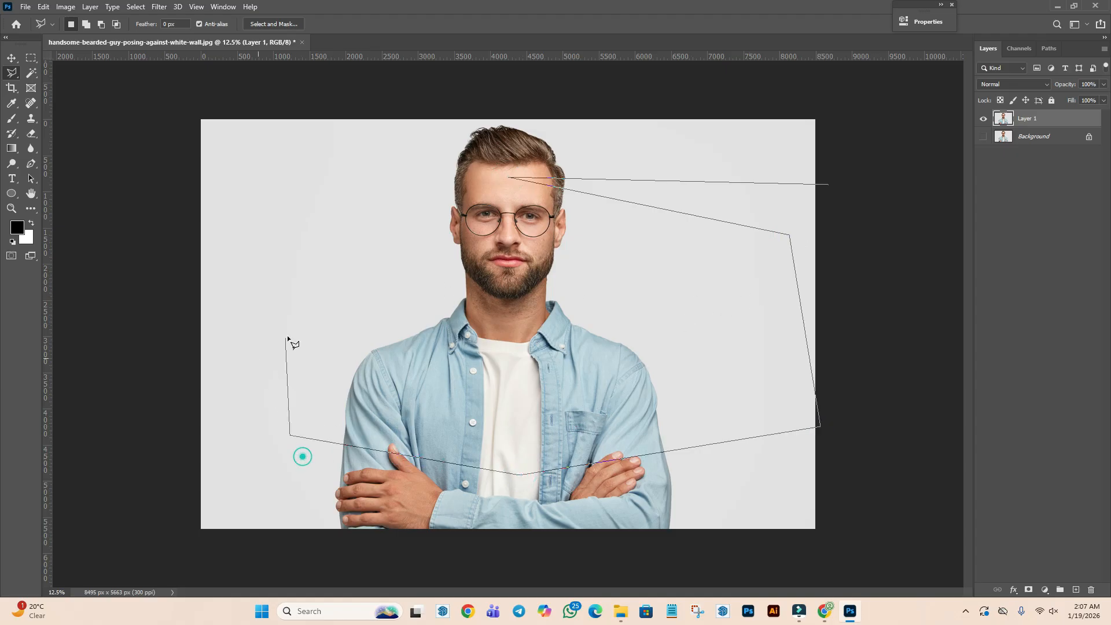
left_click(388, 273)
left_click(268, 173)
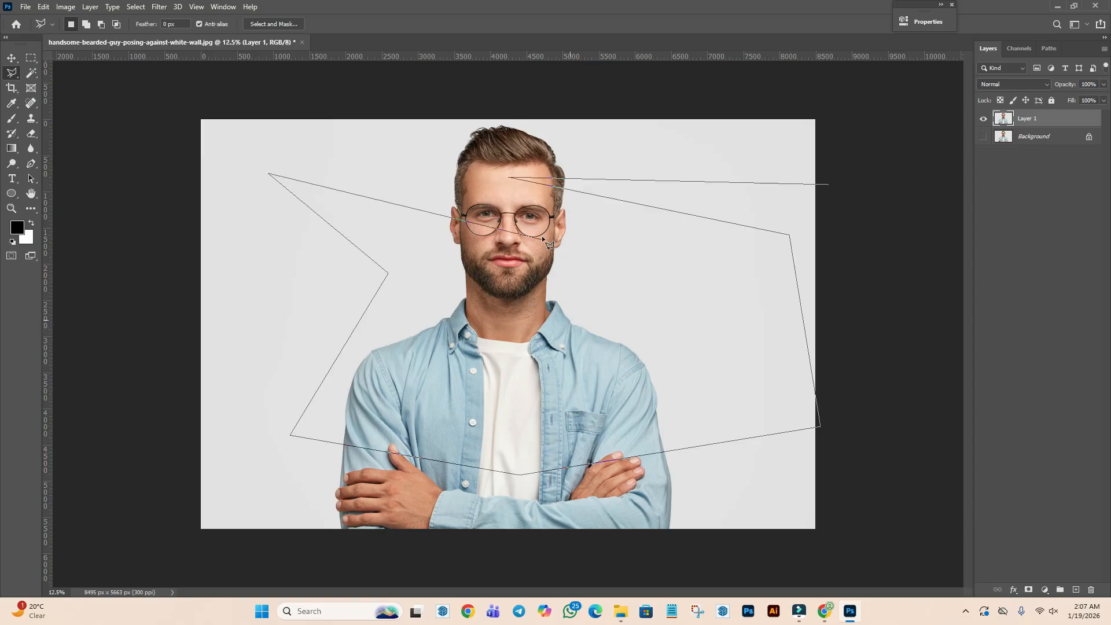
left_click(427, 159)
left_click(457, 238)
left_click(475, 133)
left_click(583, 118)
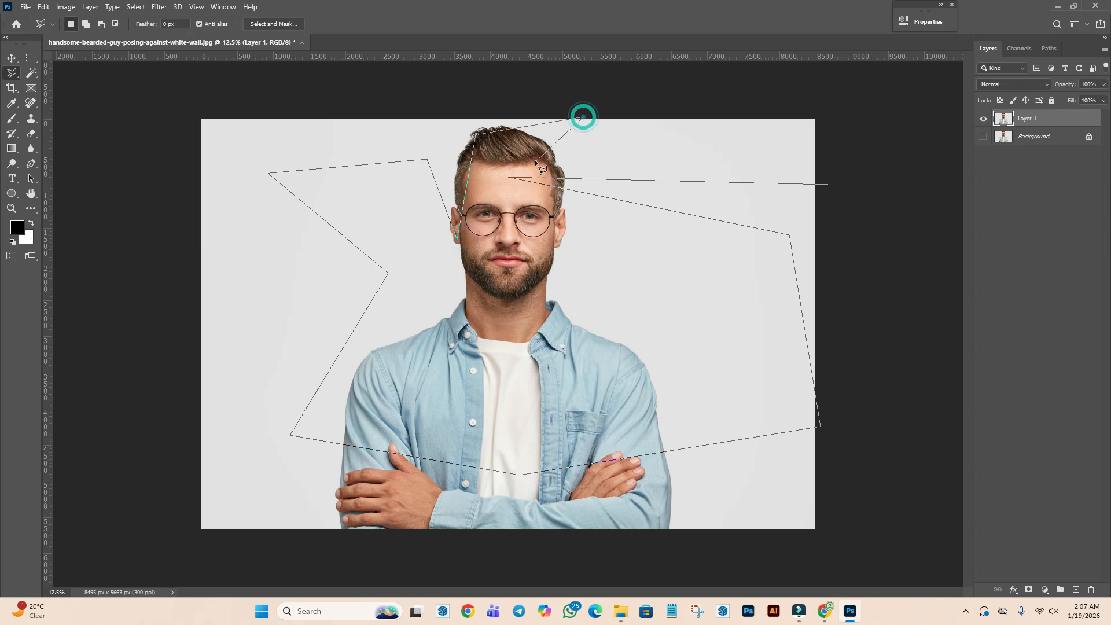
left_click(530, 156)
left_click(493, 289)
left_click(648, 247)
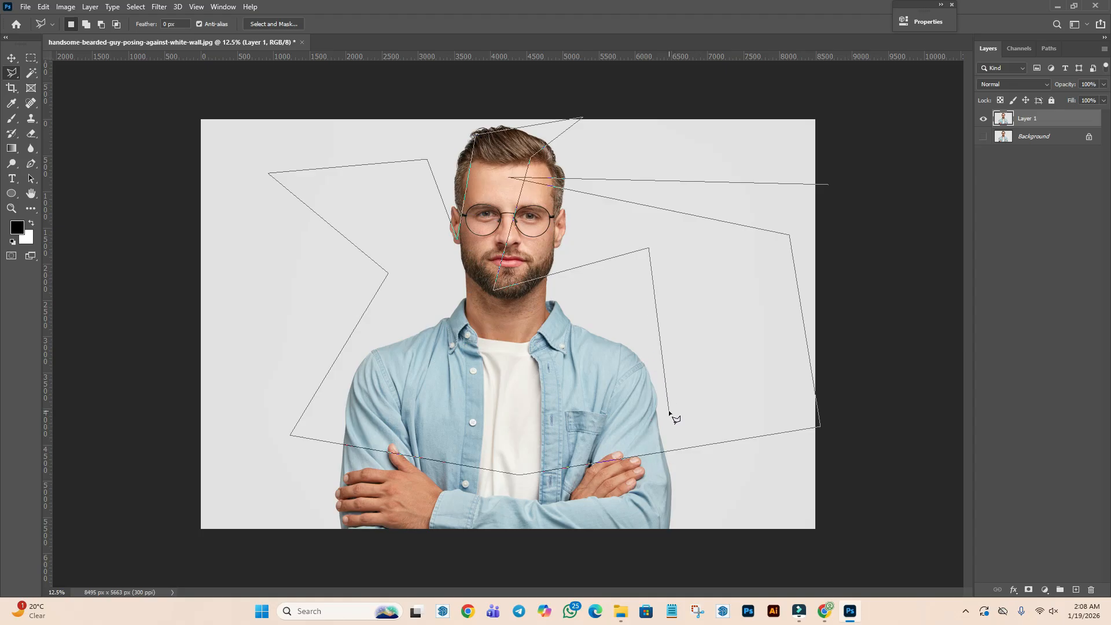
left_click(556, 220)
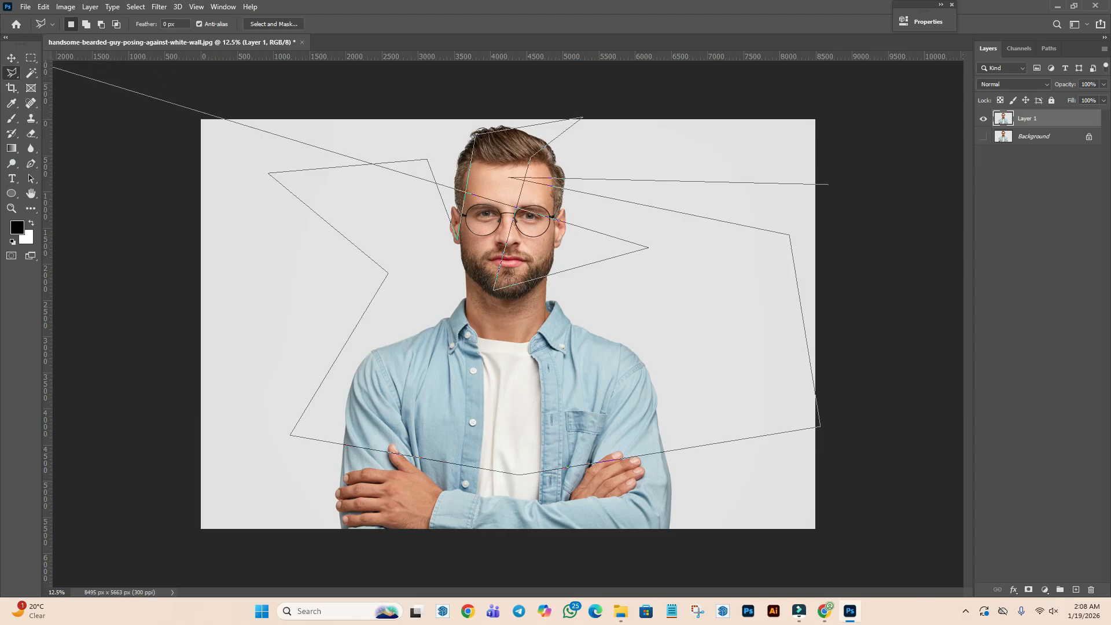
left_click(250, 368)
left_click(225, 511)
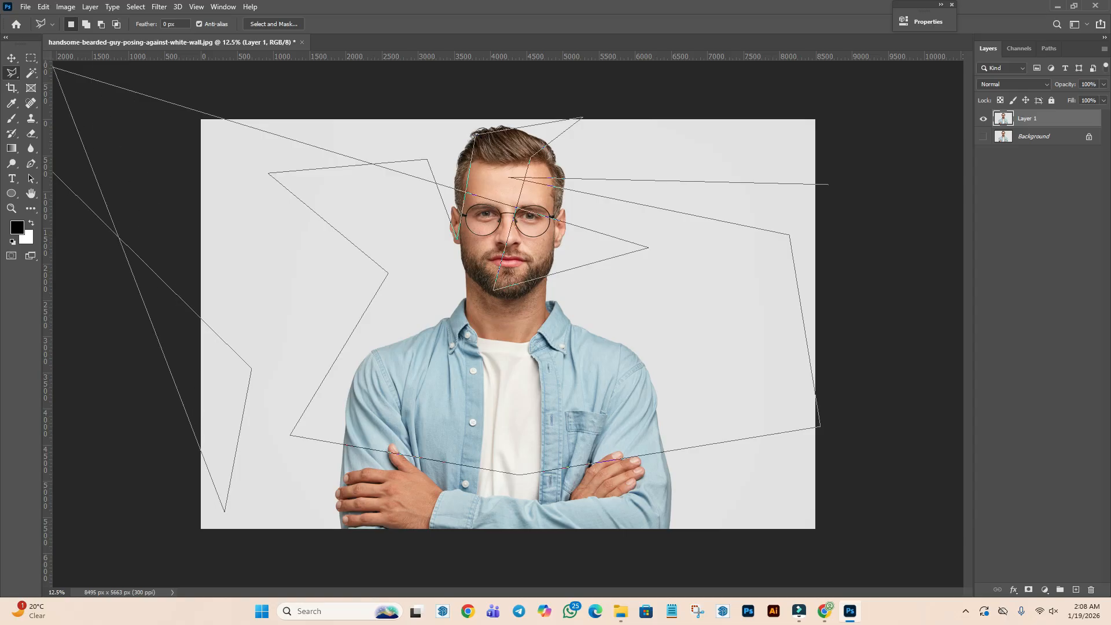
left_click(551, 376)
left_click(702, 369)
left_click(667, 304)
left_click(728, 177)
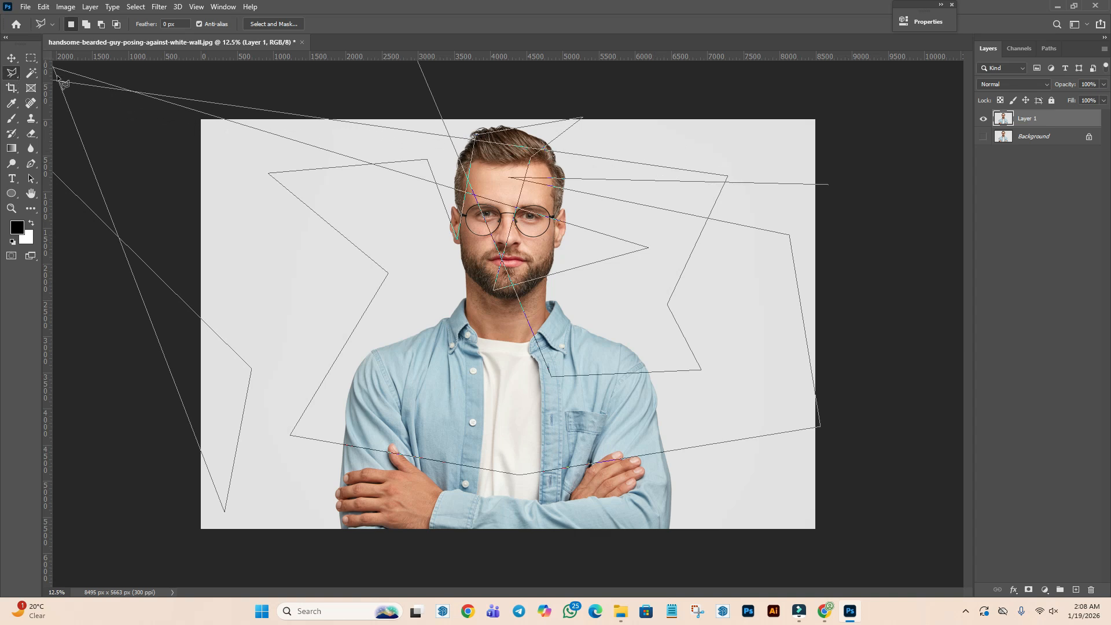
left_click(732, 370)
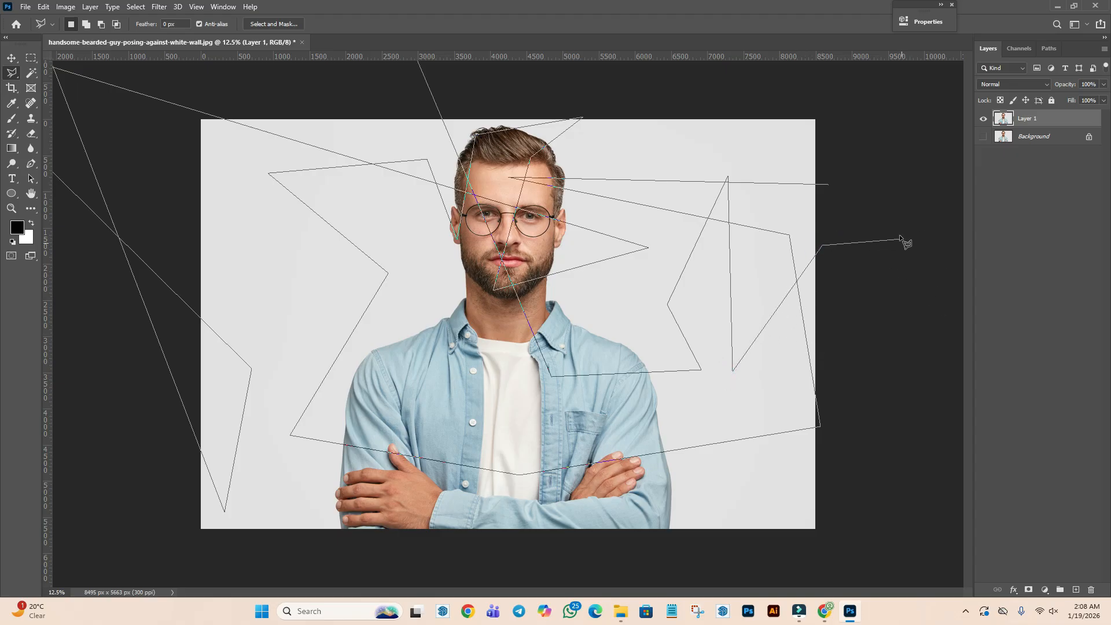
left_click(767, 144)
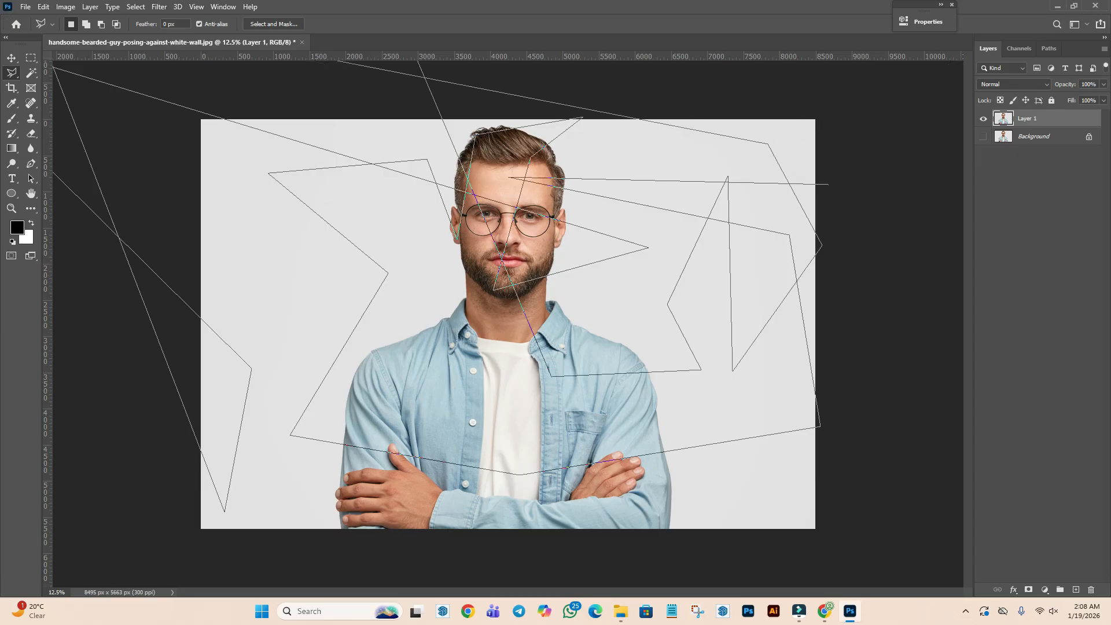
left_click(218, 2)
left_click(6, 104)
left_click(5, 179)
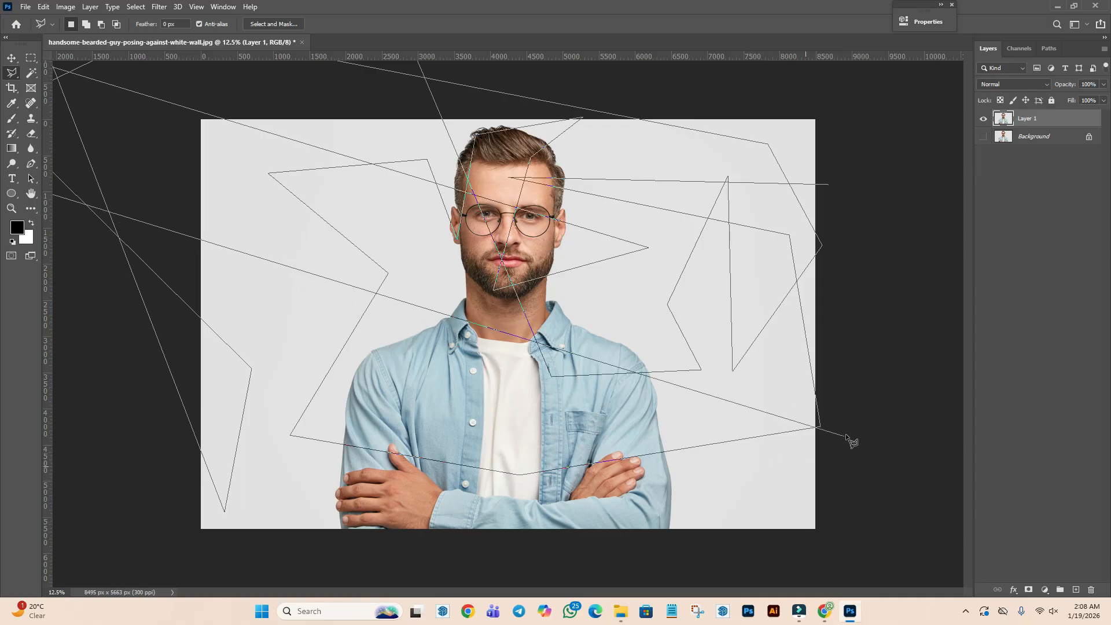
left_click(785, 393)
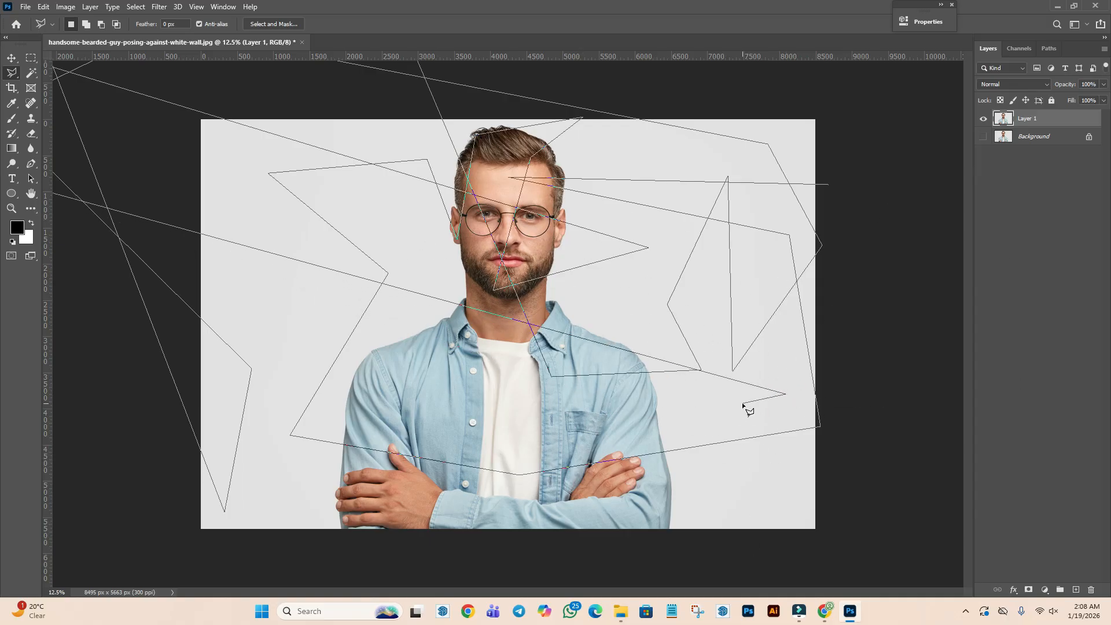
left_click(852, 342)
left_click(86, 352)
left_click(181, 474)
left_click(510, 378)
left_click(492, 242)
left_click(611, 178)
left_click(839, 99)
left_click(894, 154)
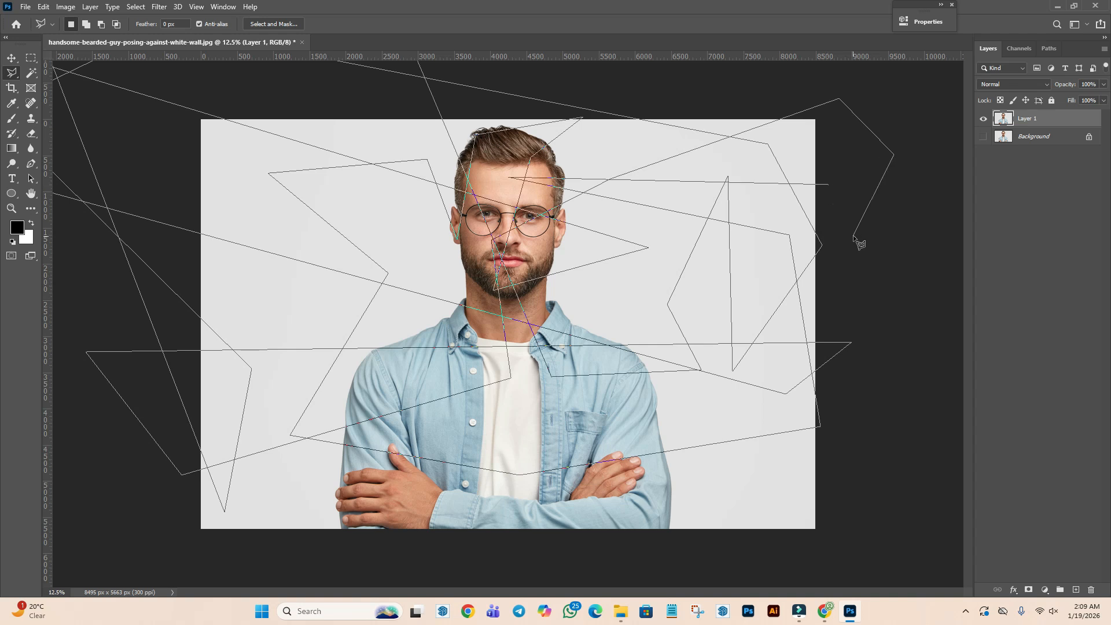
left_click(828, 184)
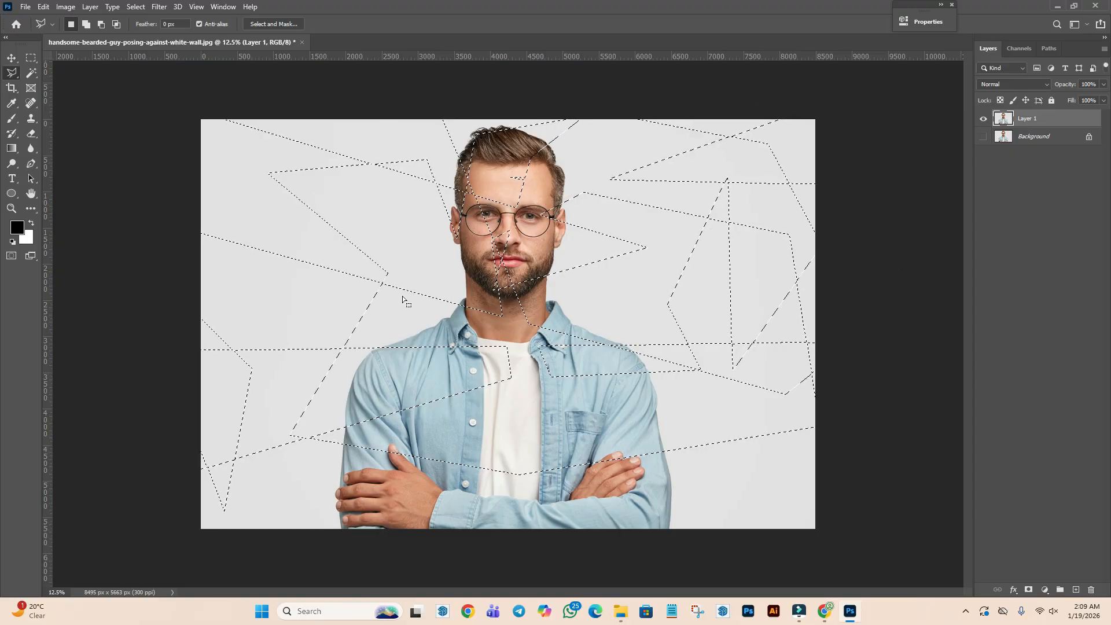
key("v")
left_click(13, 149)
left_click(12, 103)
left_click(37, 61)
left_click(33, 58)
left_click(12, 103)
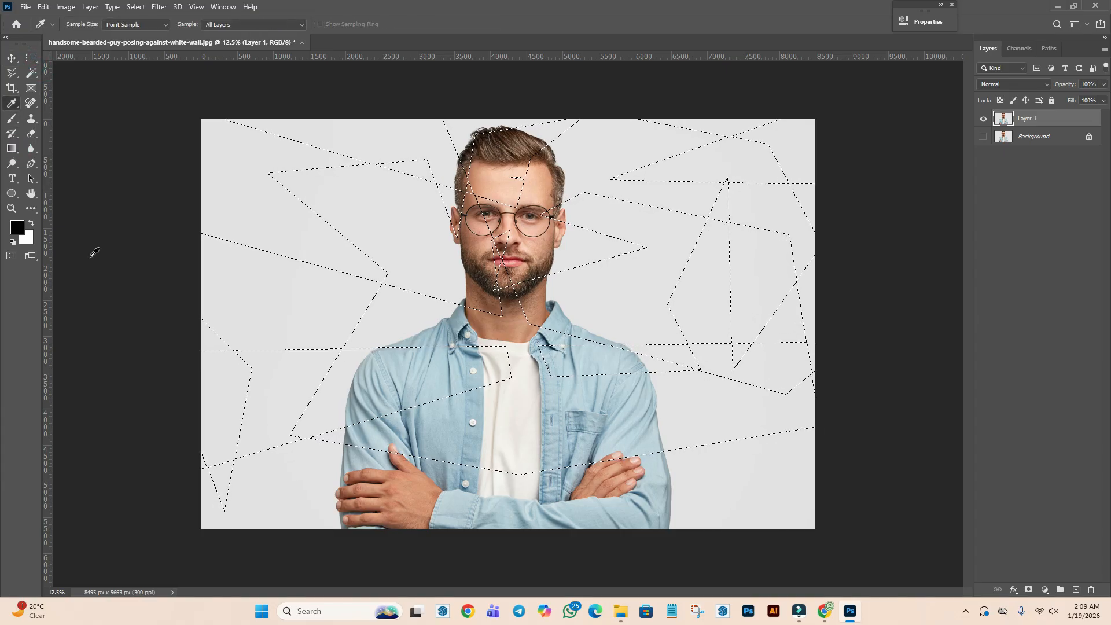
left_click(12, 58)
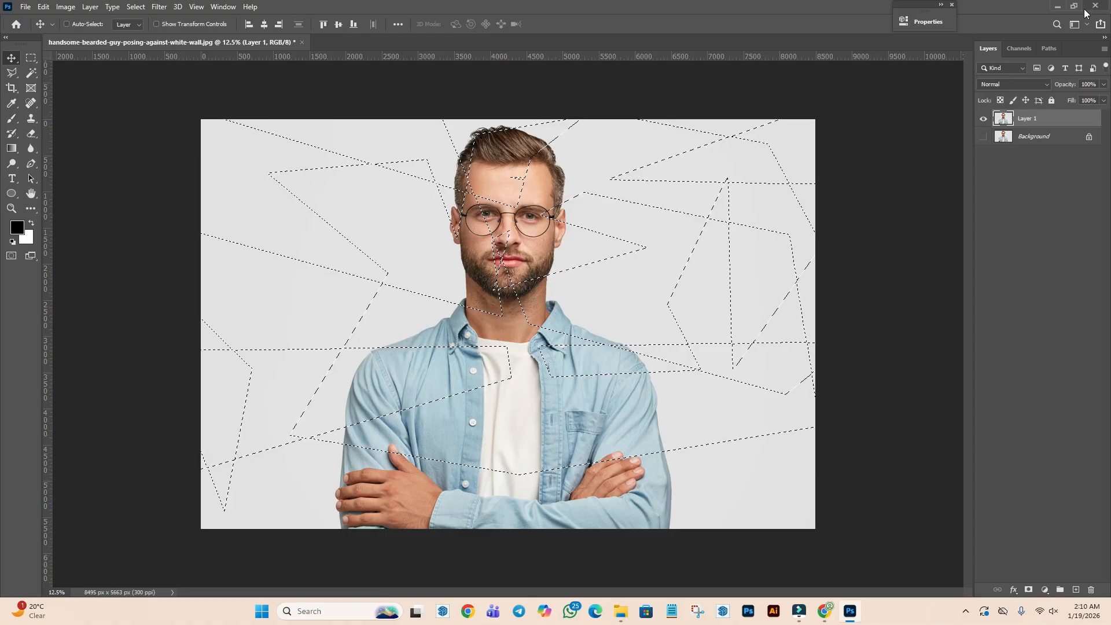
left_click(1054, 8)
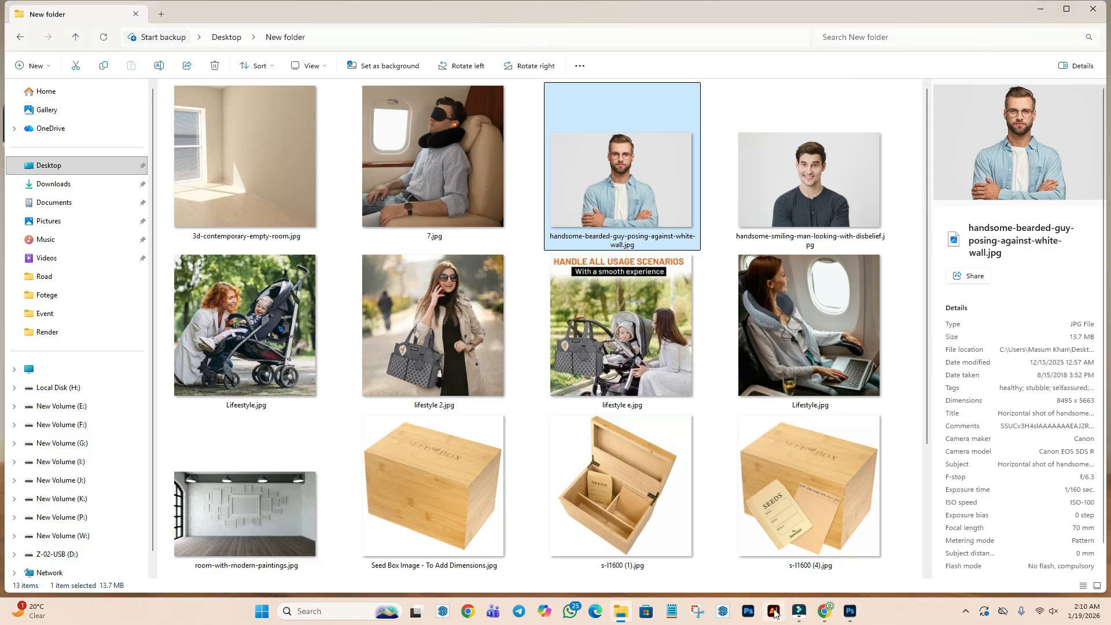
left_click(850, 615)
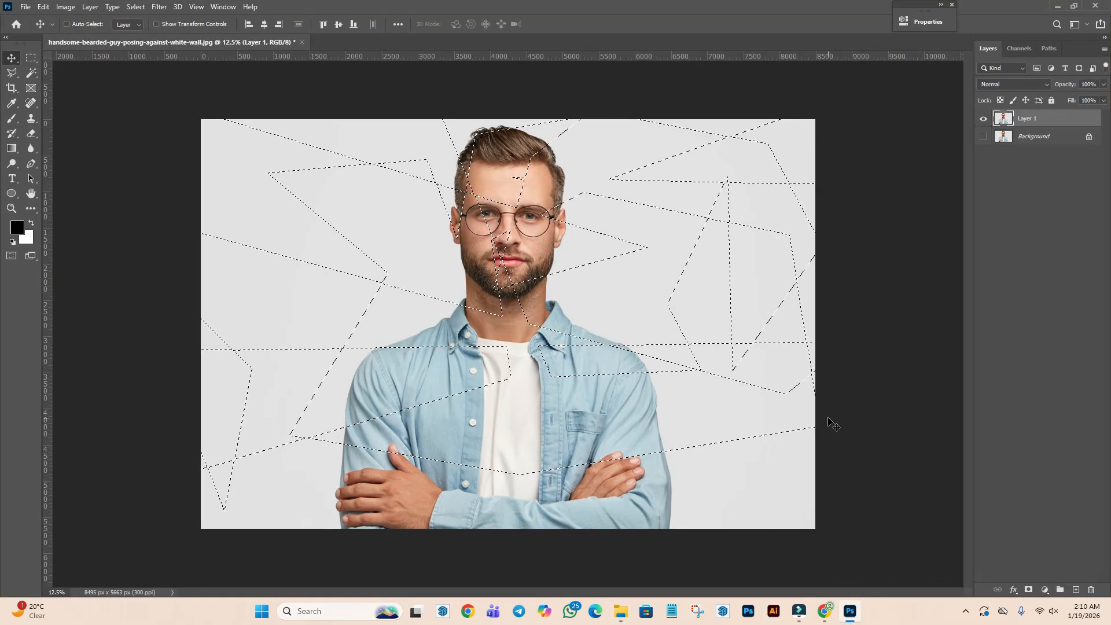
- Clear the zigzag selection and choose the Polygonal Lasso Tool
key("ctrl")
key("ctrl+d")
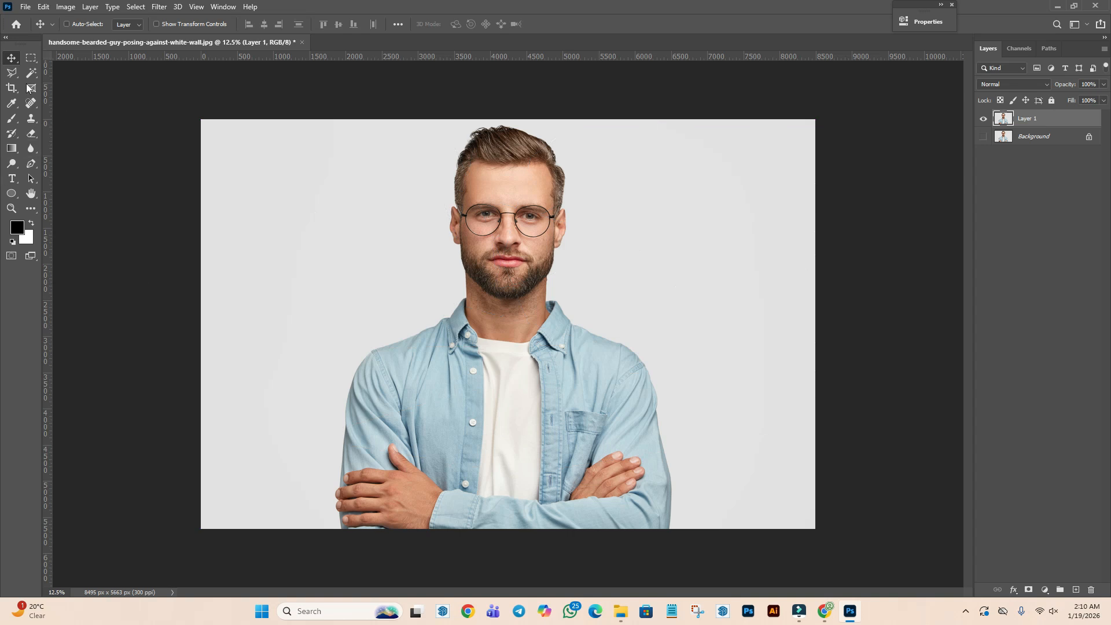
left_click(11, 72)
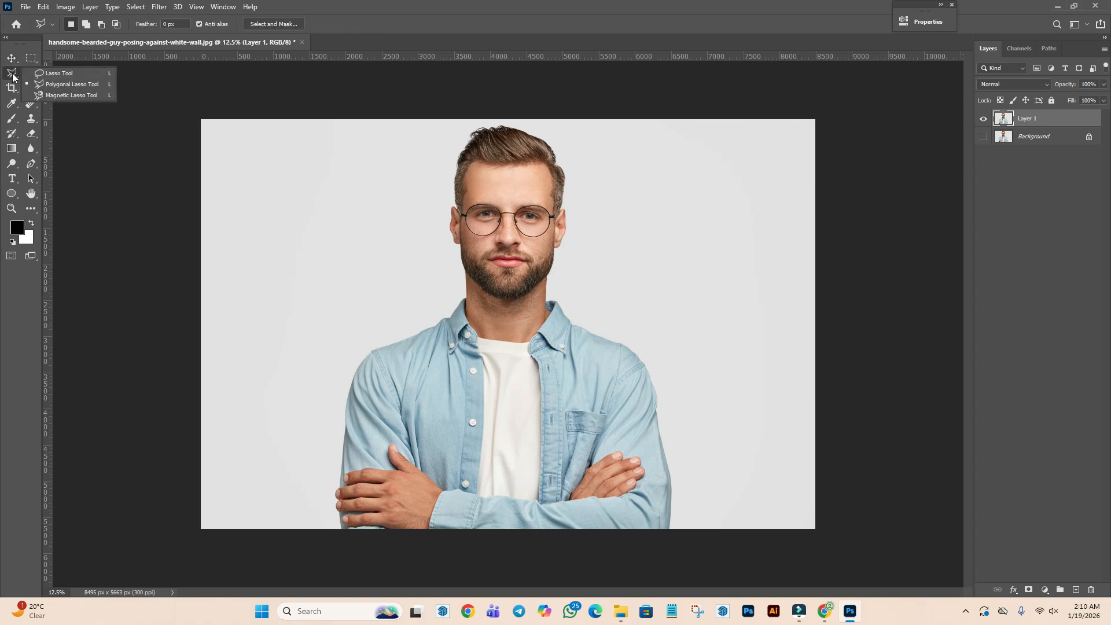
left_click(60, 85)
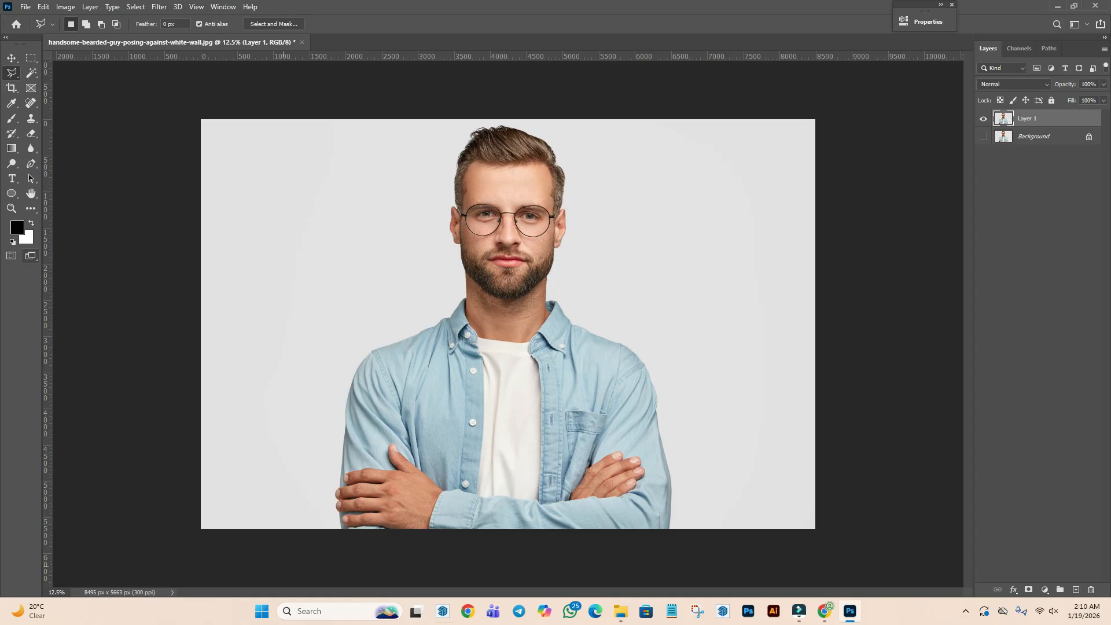
- Open room-with-modern-paintings.jpg from the New folder on the Desktop as a separate document
left_click(621, 612)
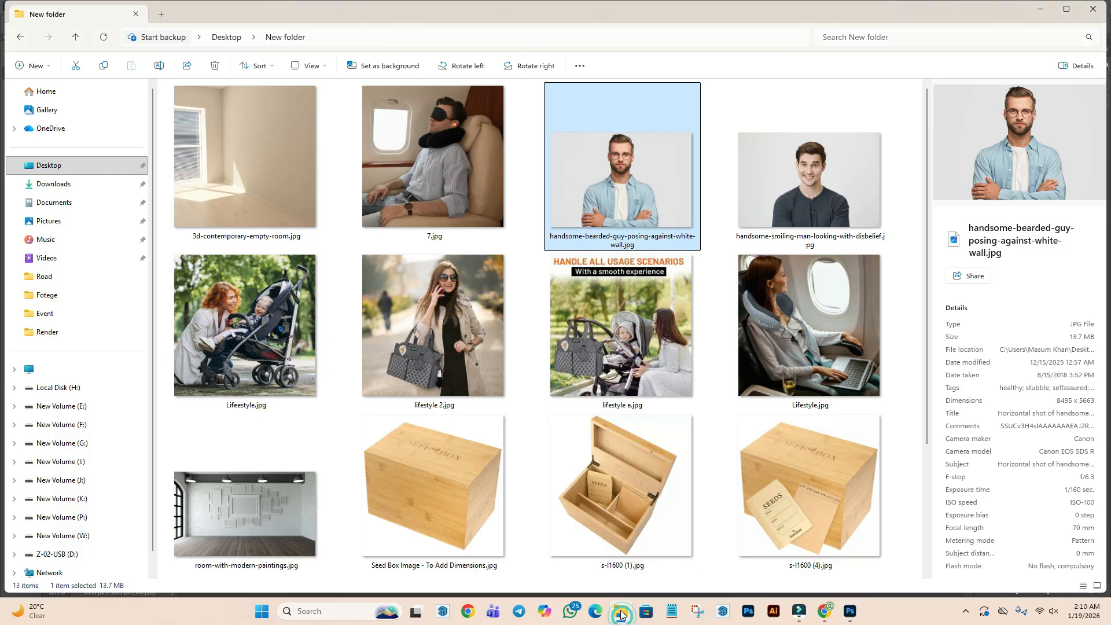
scroll(634, 546, "down", 3)
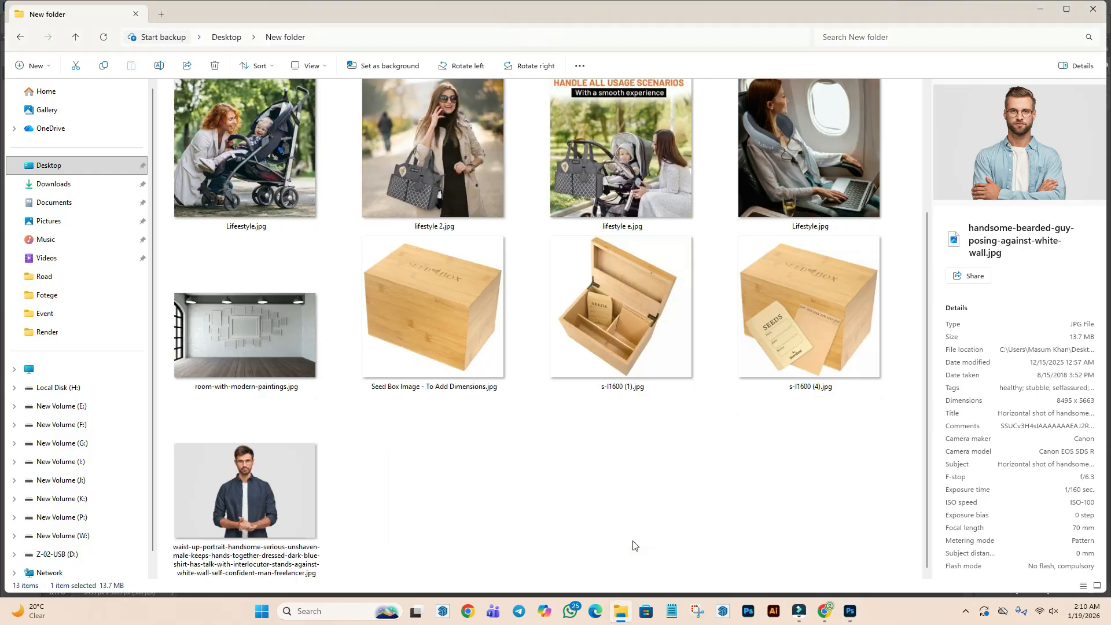
left_click(628, 526)
mouse_move(211, 359)
left_mouse_down()
mouse_move(247, 255)
mouse_move(306, 330)
mouse_move(750, 538)
mouse_move(850, 611)
mouse_move(856, 34)
mouse_move(793, 41)
left_mouse_up()
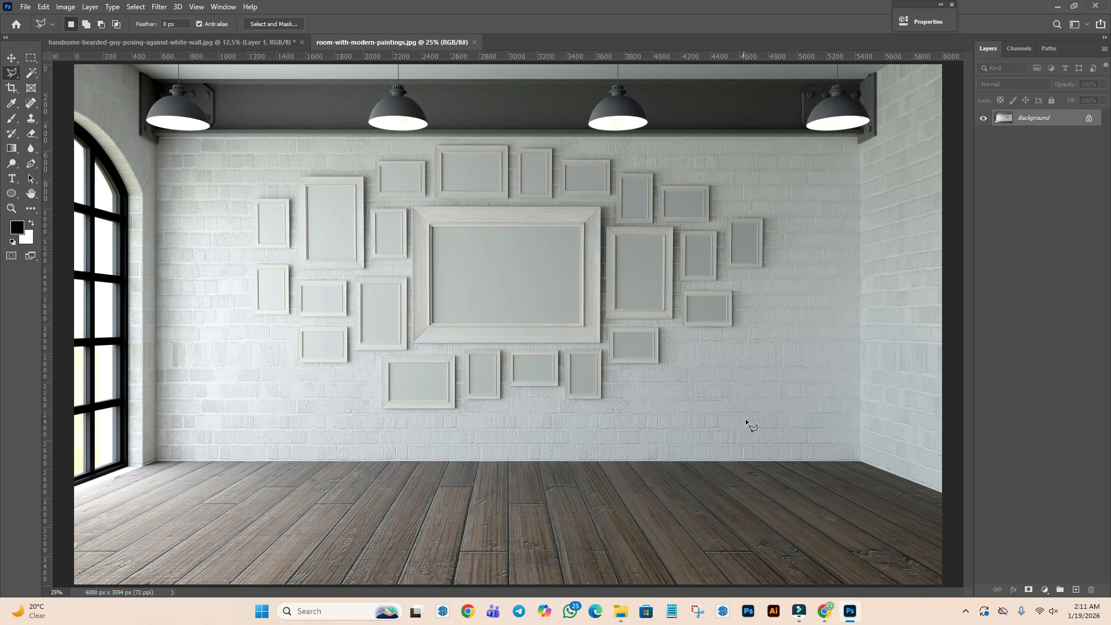
- Outline the back brick wall from corner to corner with the Polygonal Lasso and close the selection
scroll(514, 330, "down", 1)
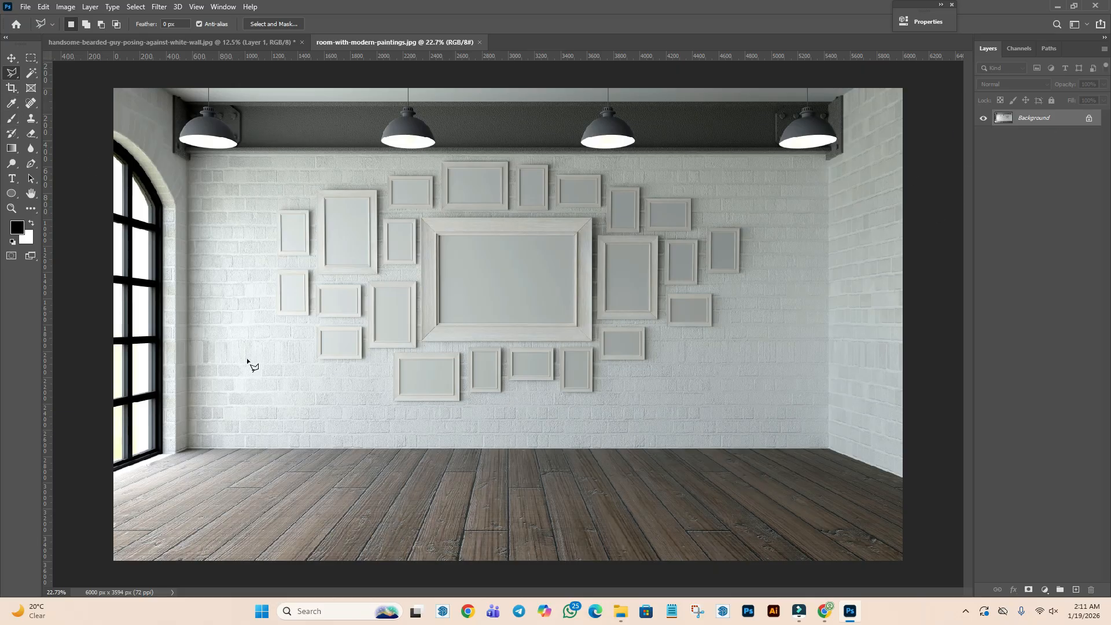
left_click(188, 448)
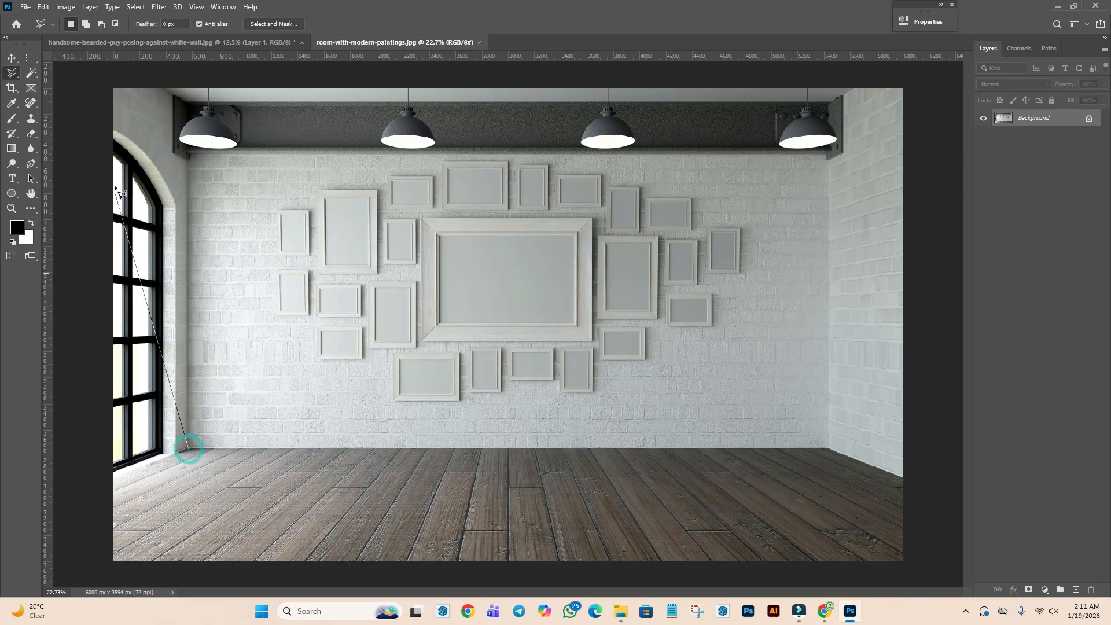
left_click(188, 153)
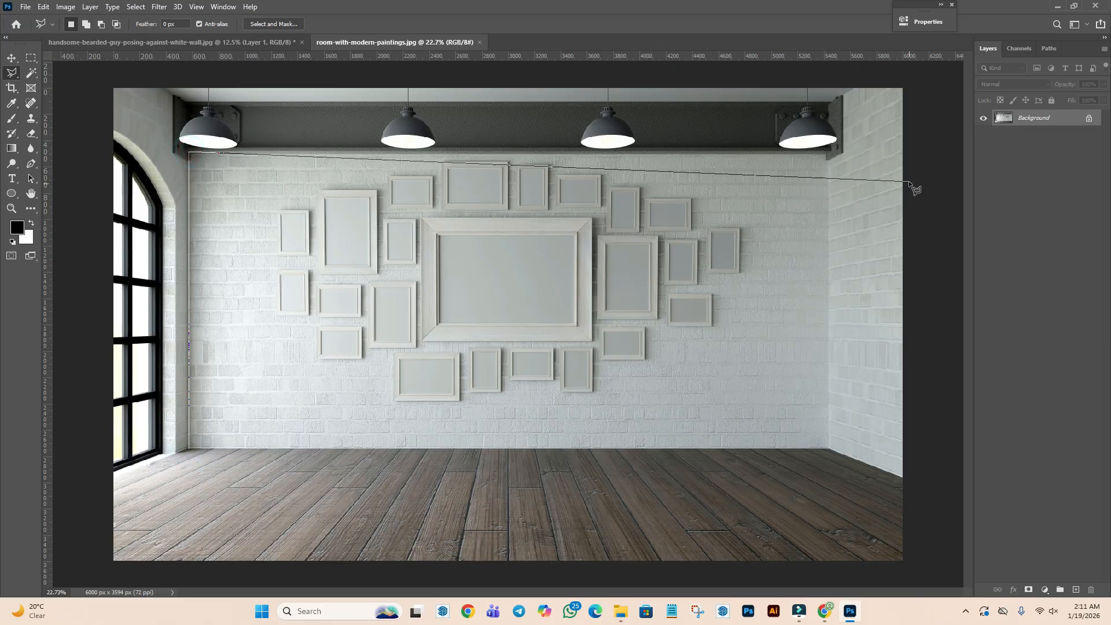
left_click(825, 151)
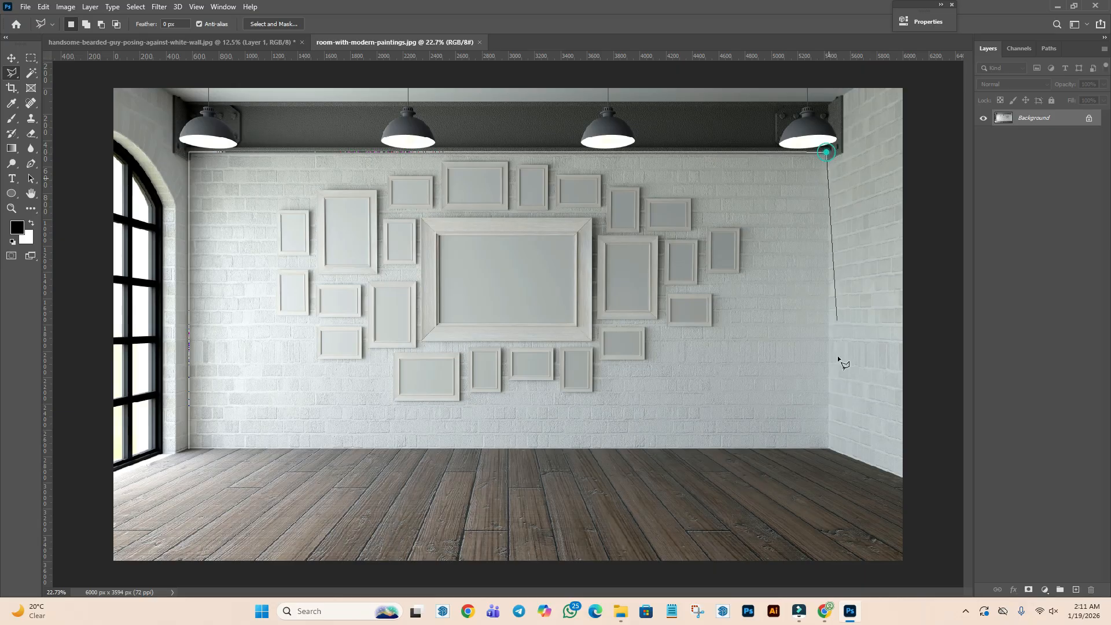
left_click(829, 449)
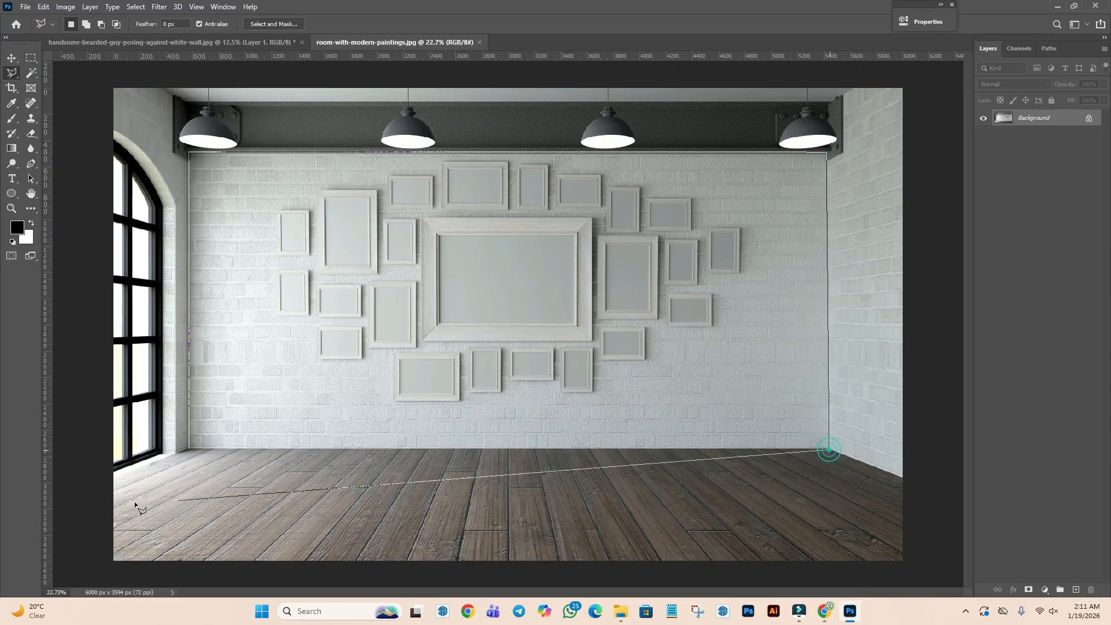
left_click(189, 447)
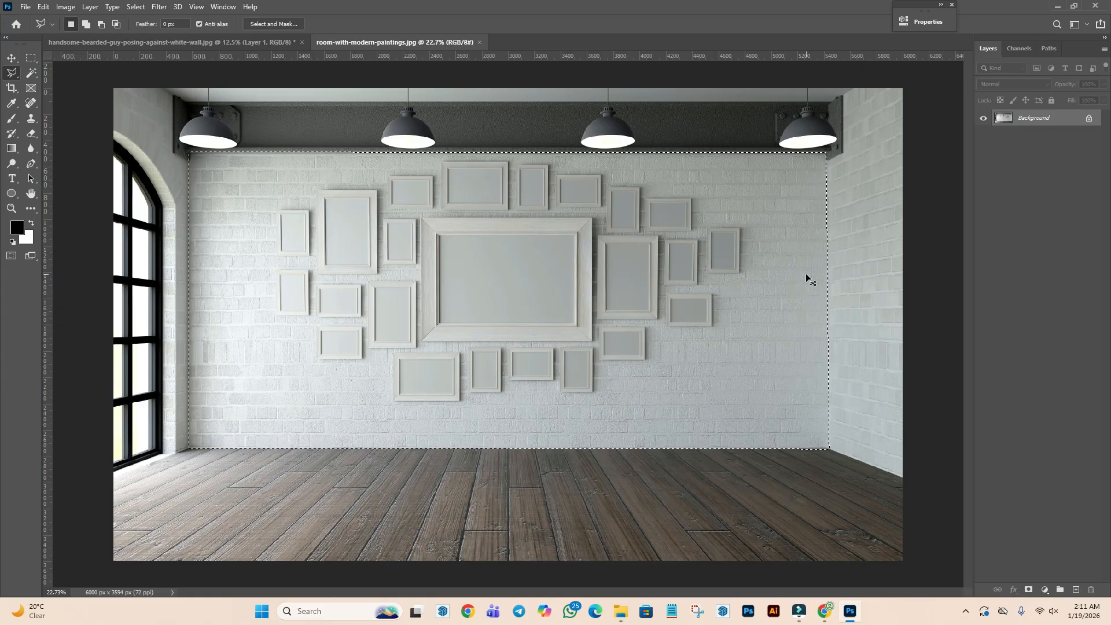
- Copy the selected back wall to a new layer, inspect it alone, and leave only the Background visible
key("ctrl+j")
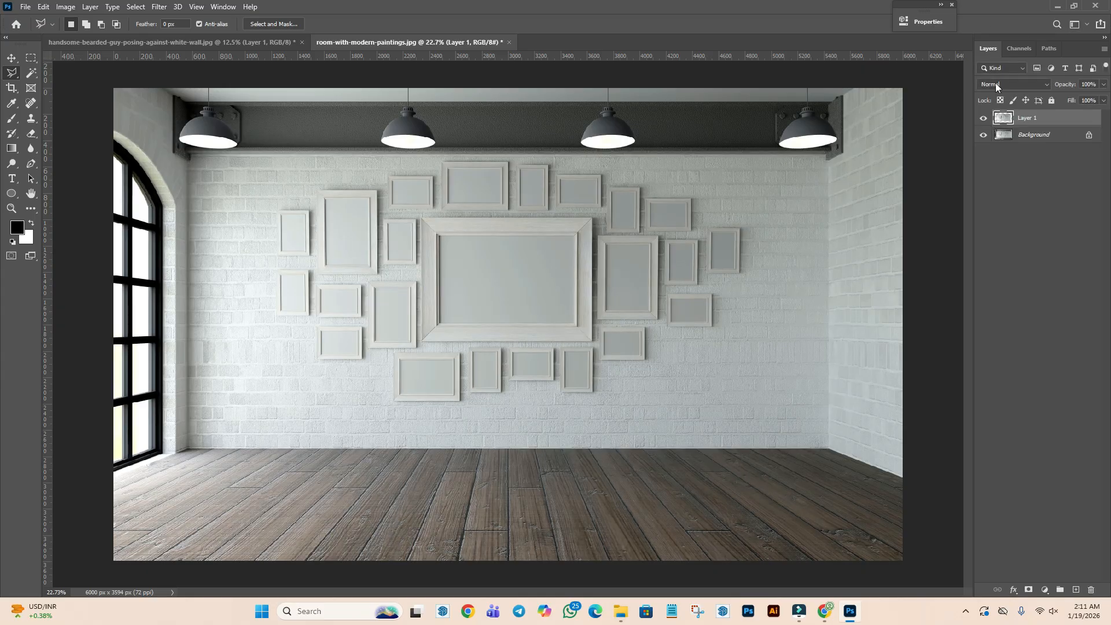
left_click(984, 134)
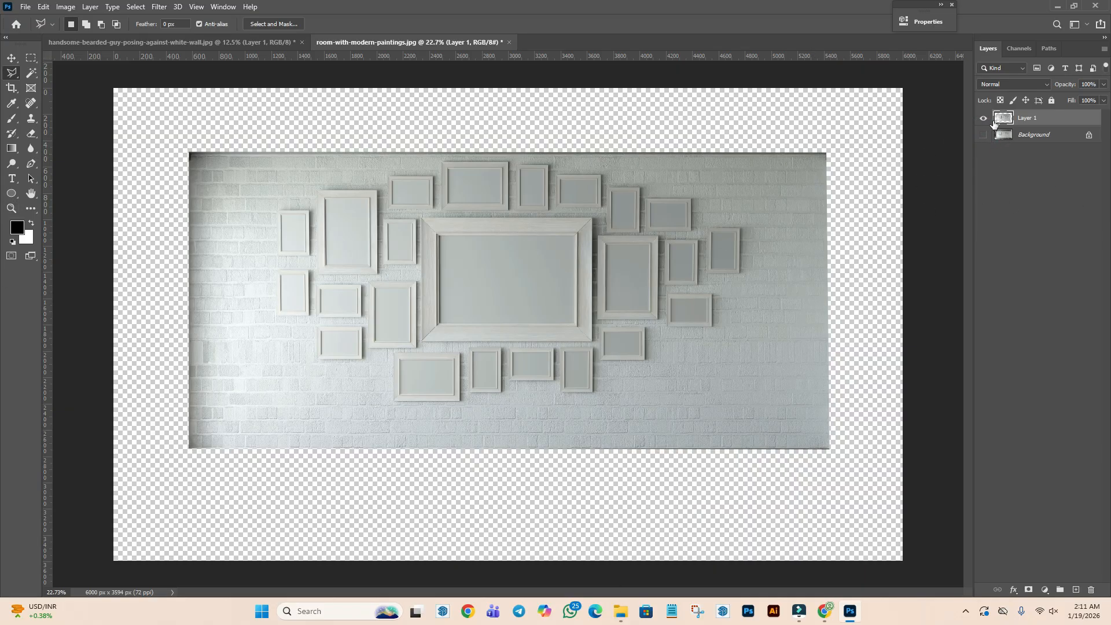
left_click(981, 134)
left_click(983, 118)
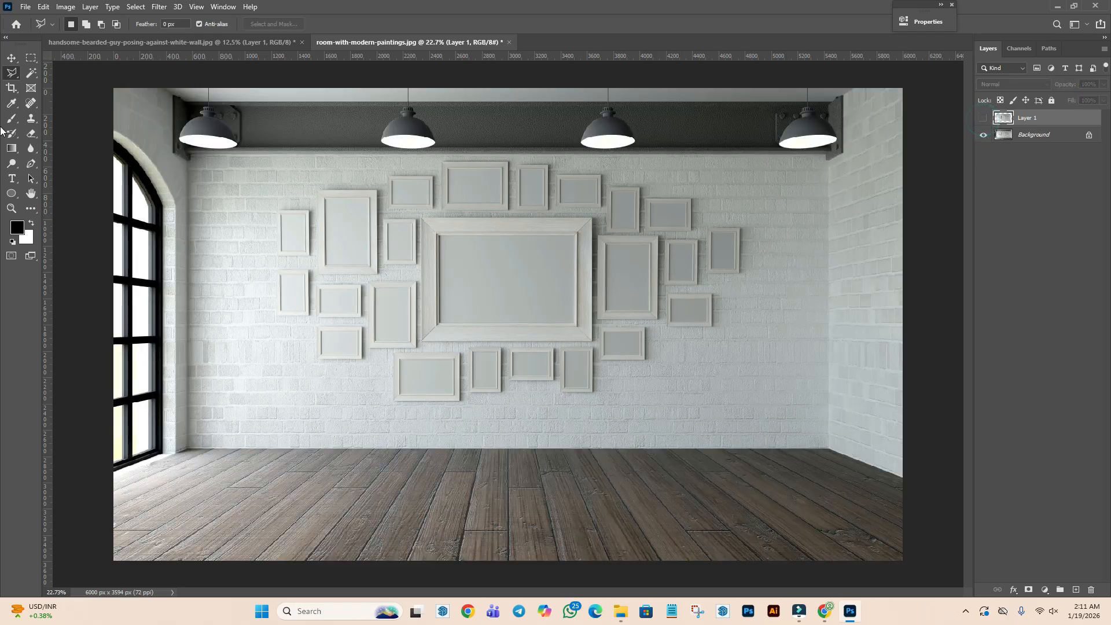
- Select the back wall with a Rectangular Marquee about 4897 by 2249 px, and clear the selection
left_click(34, 57)
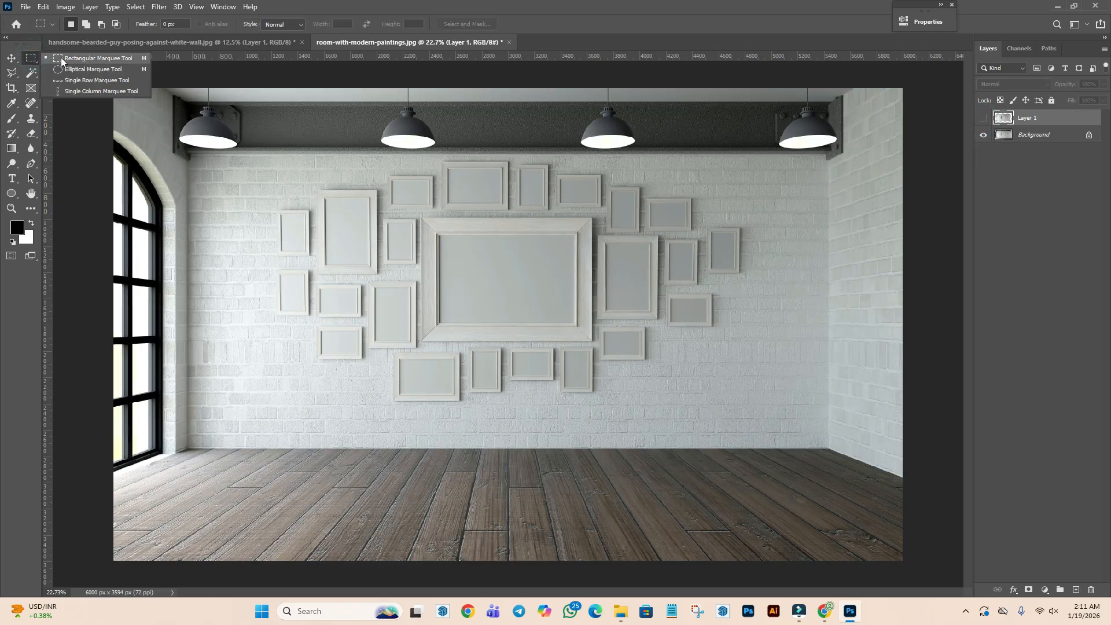
left_click(61, 57)
left_click_drag(187, 154, 830, 450)
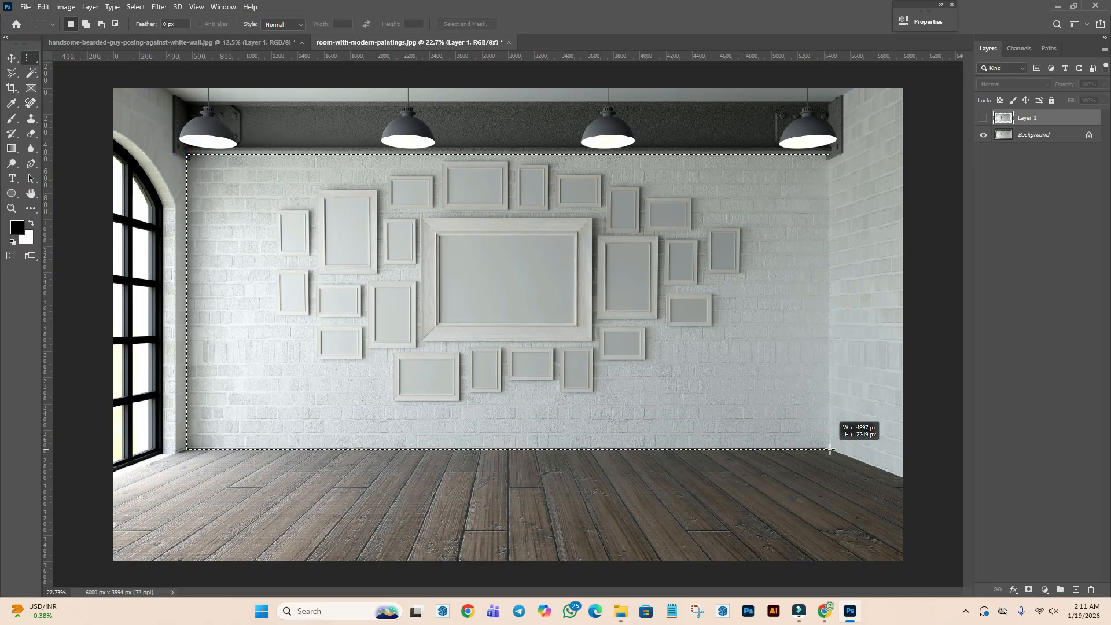
left_click_drag(830, 450, 829, 450)
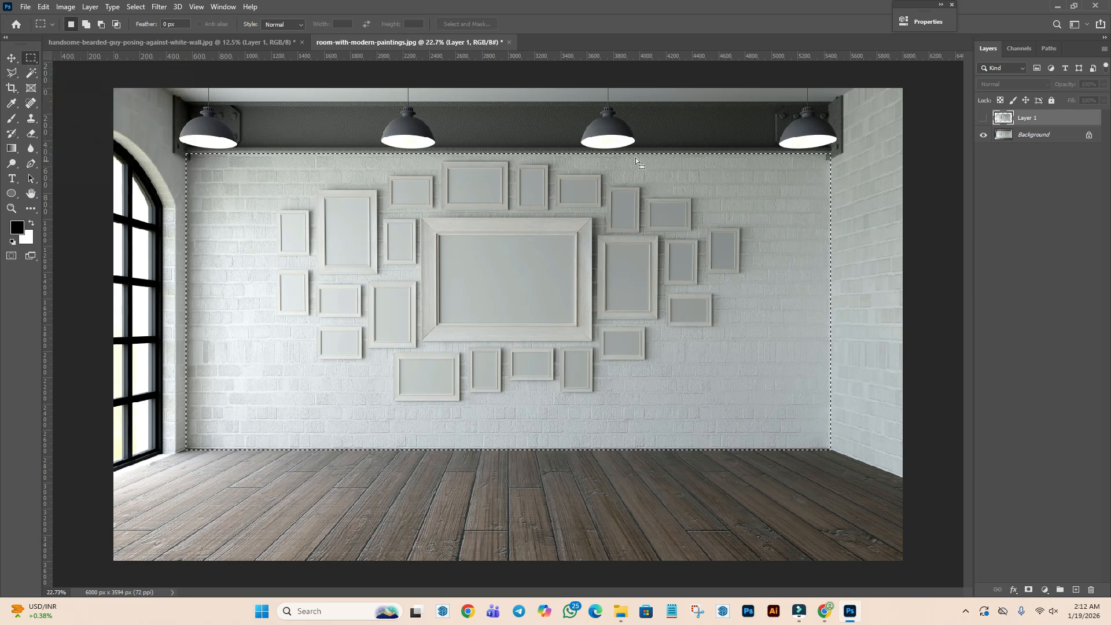
left_click(408, 206)
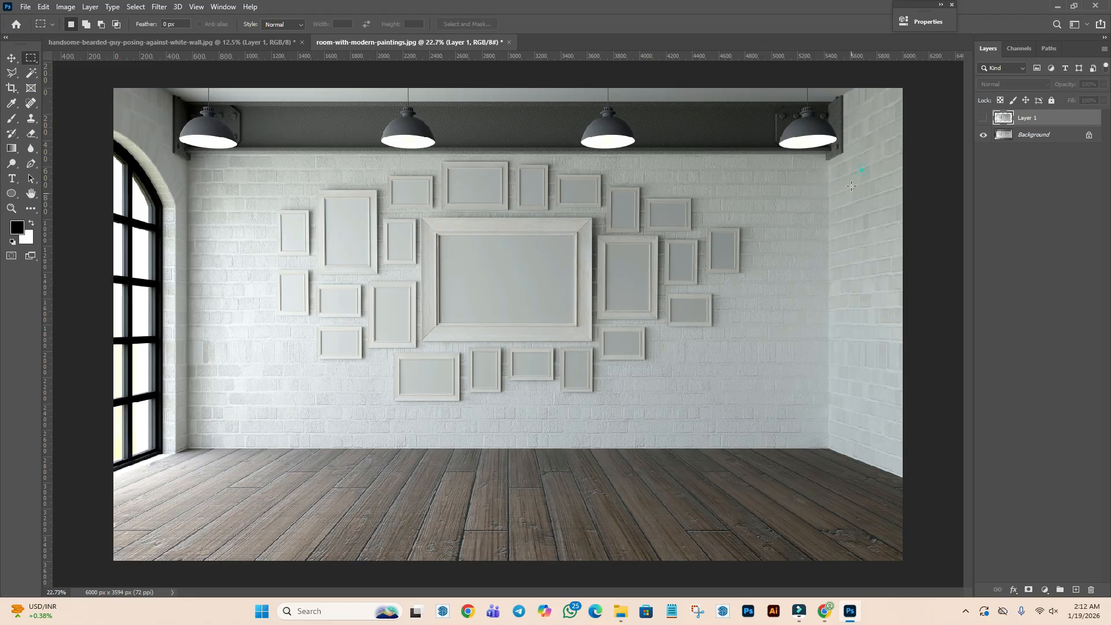
- Try a Rectangular Marquee about 568 by 2402 px on the slanted side wall opposite the window, and clear it
left_click_drag(828, 155, 904, 478)
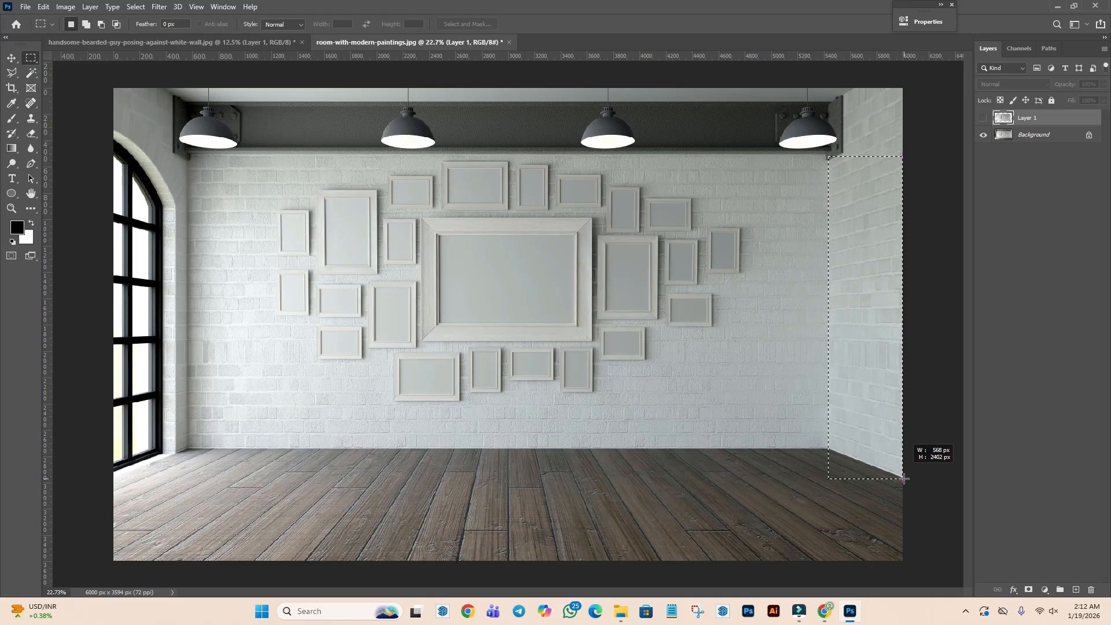
left_click_drag(905, 479, 905, 479)
left_click(605, 464)
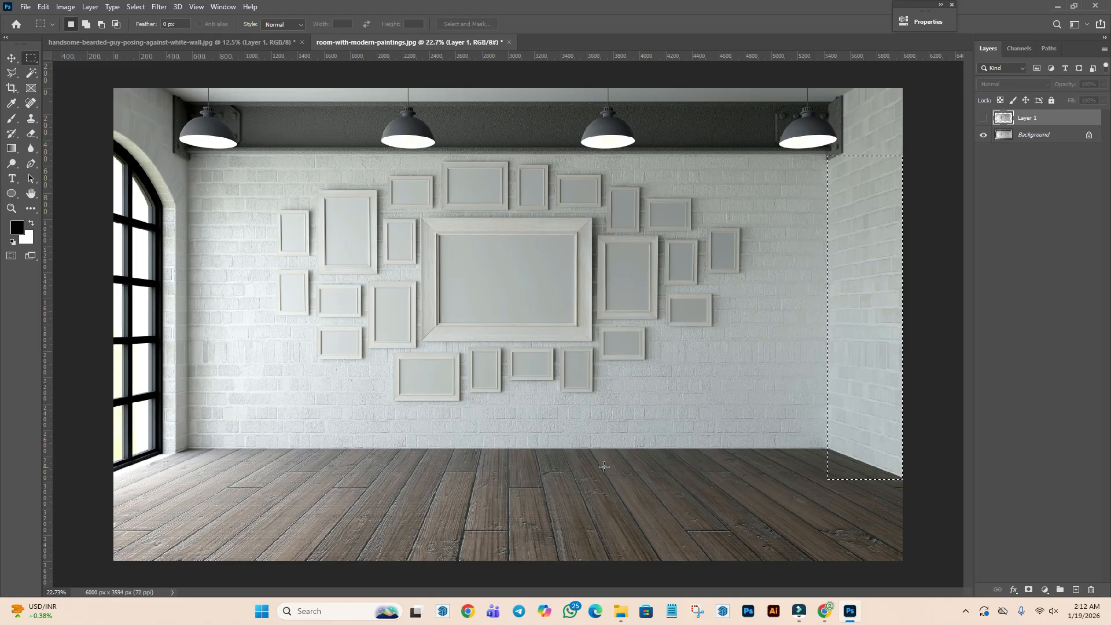
- Try the freehand Lasso Tool from the upper corner of the side wall opposite the window, and clear the selection
left_click(12, 73)
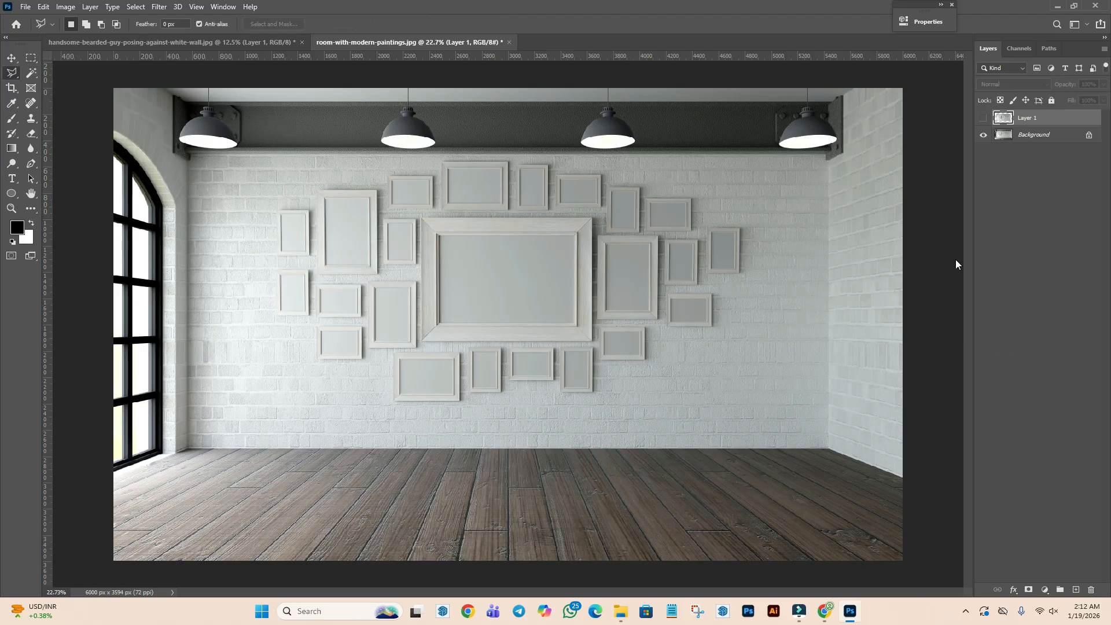
right_click(12, 72)
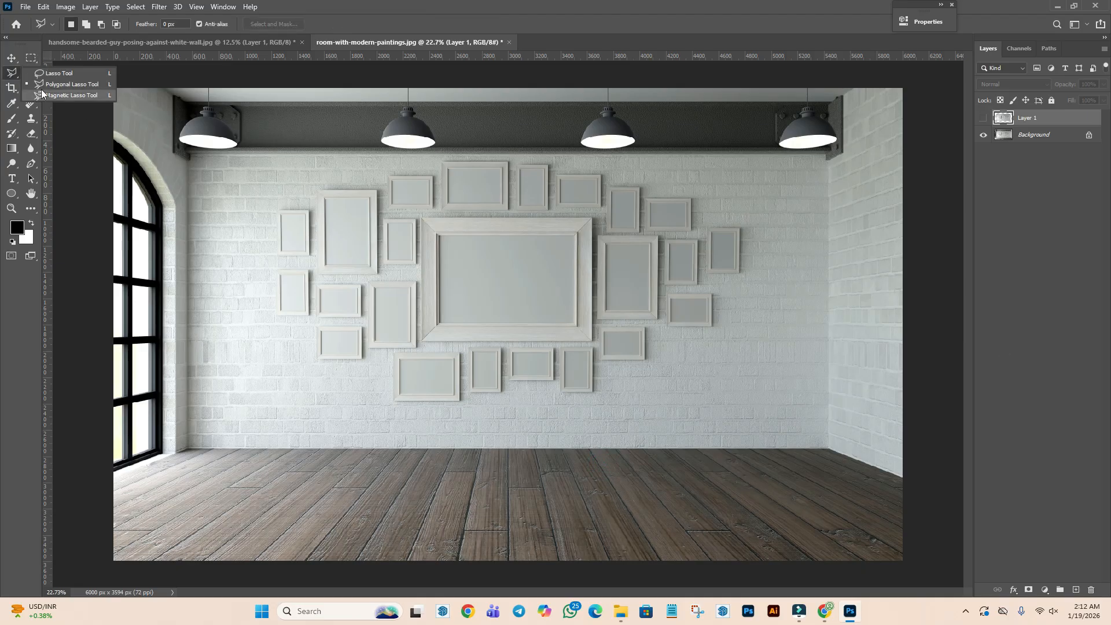
left_click(58, 72)
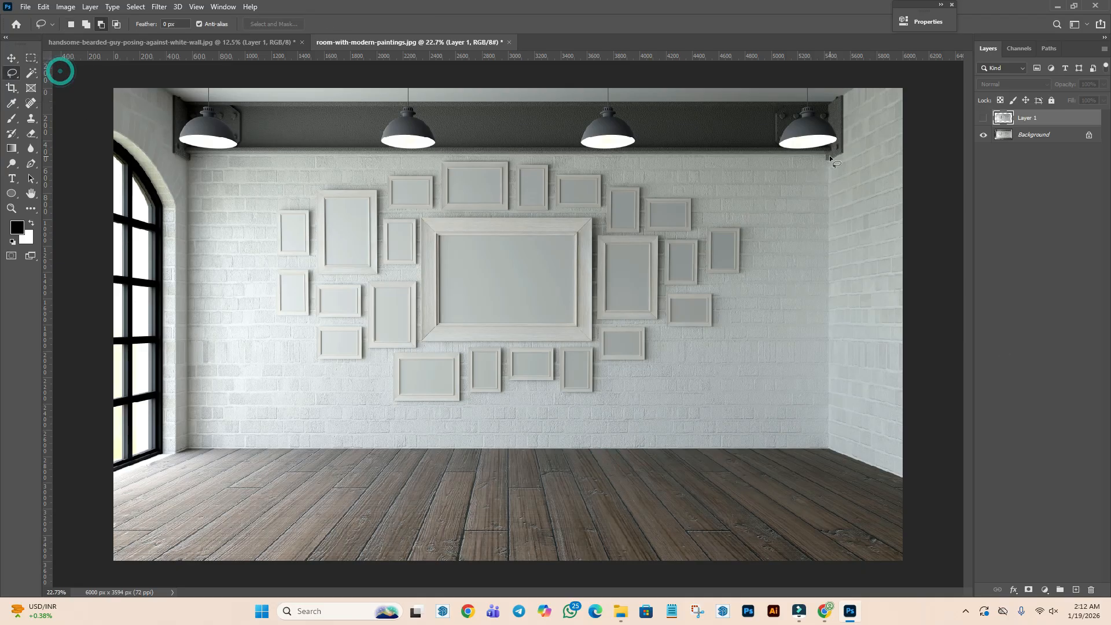
mouse_move(828, 153)
left_mouse_down()
mouse_move(842, 317)
mouse_move(830, 440)
mouse_move(841, 466)
mouse_move(886, 479)
mouse_move(915, 468)
mouse_move(935, 366)
mouse_move(929, 268)
mouse_move(908, 137)
mouse_move(830, 157)
left_mouse_up()
key("ctrl+d")
- Outline the slanted side wall opposite the window with the Polygonal Lasso, from floor to ceiling, and close the selection
right_click(11, 76)
left_click(55, 86)
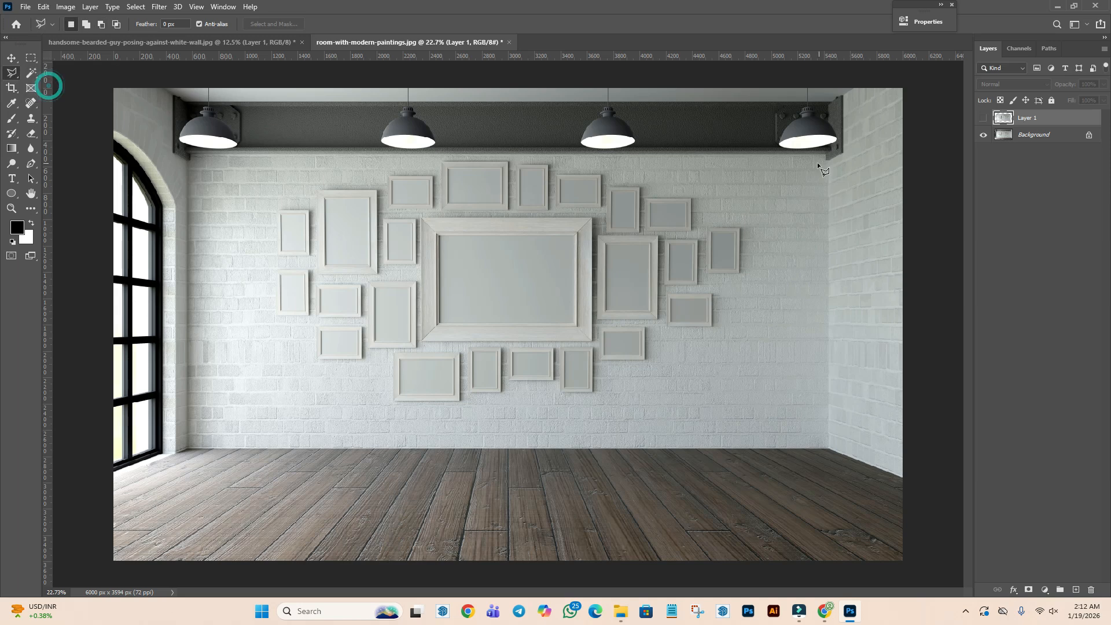
left_click(830, 450)
left_click(904, 477)
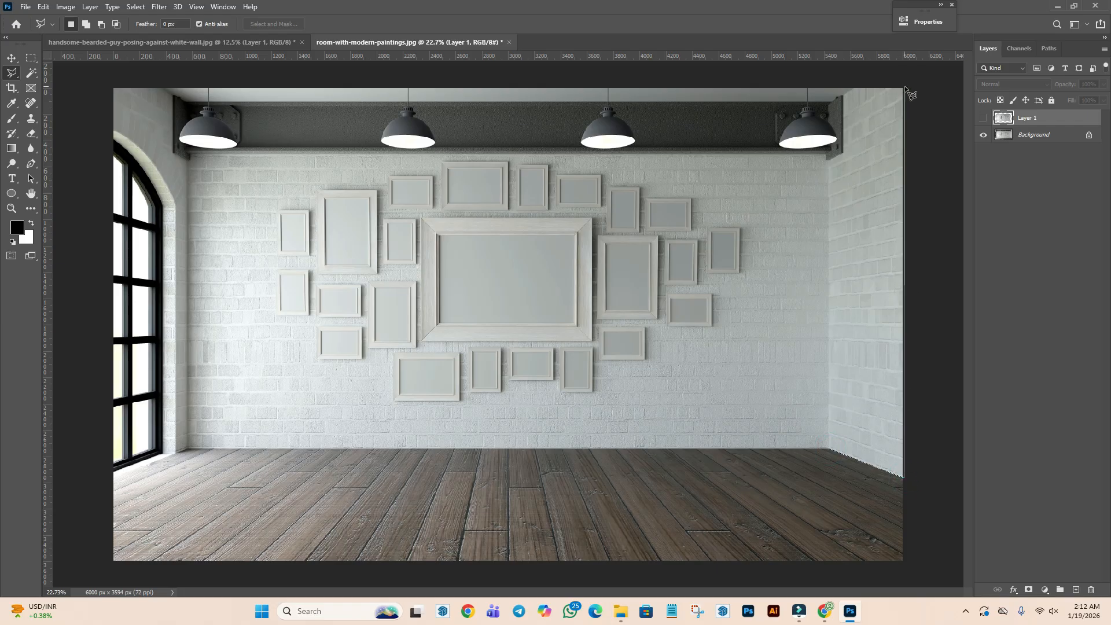
left_click(902, 88)
left_click(828, 103)
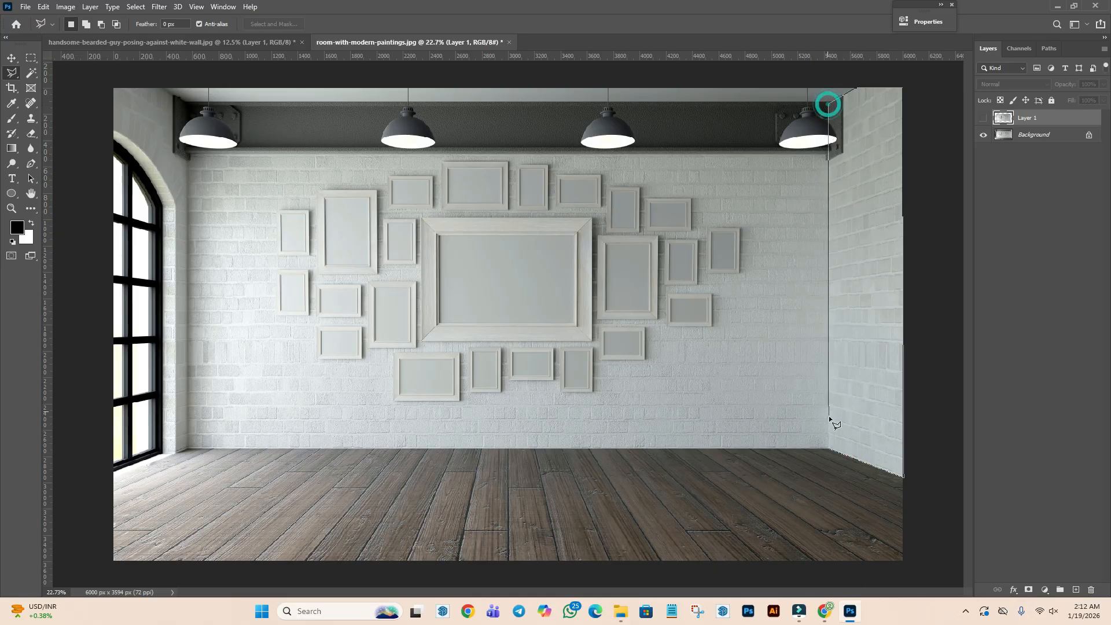
double_click(831, 450)
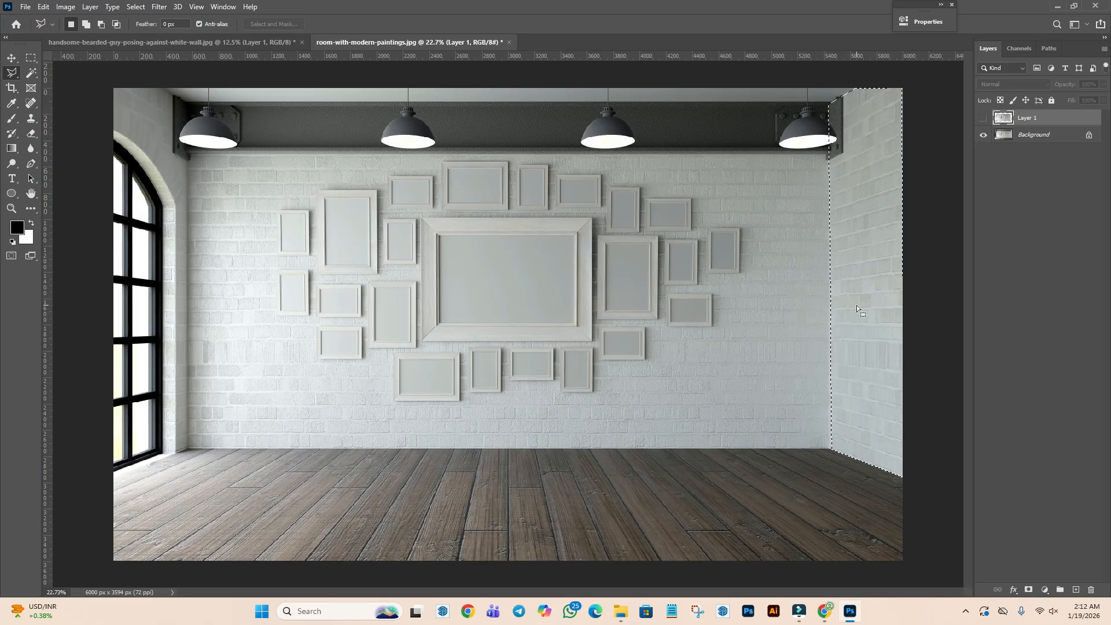
- Copy the selected side wall from the Background to a new layer and hide the Background
left_click(1053, 136)
key("ctrl+j")
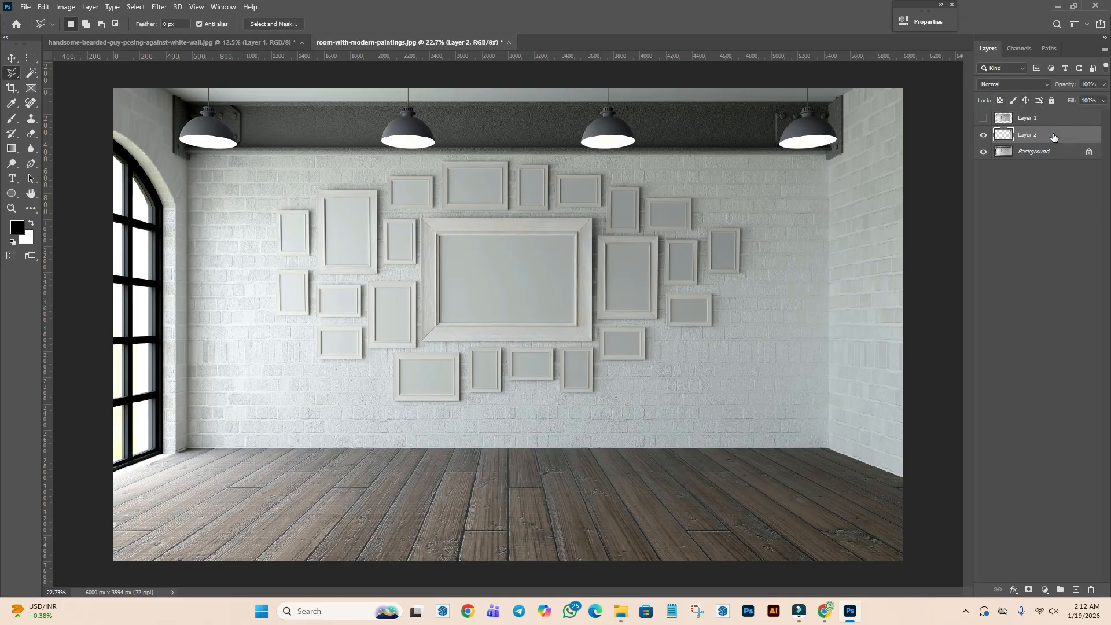
left_click(983, 152)
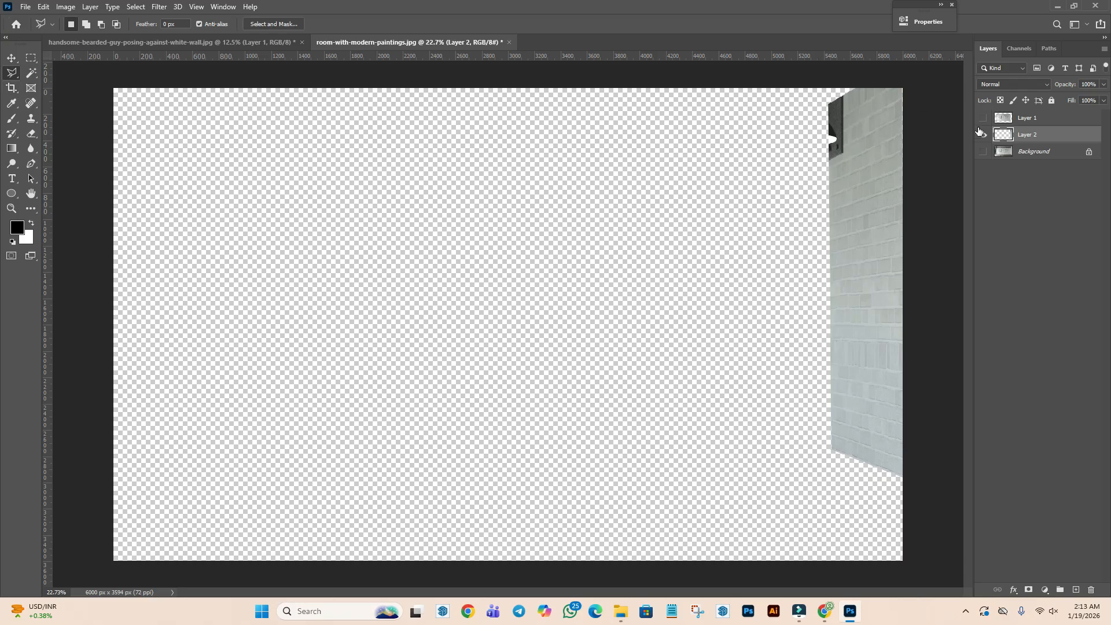
- Delete the side wall layer and show the Background again
key("Delete")
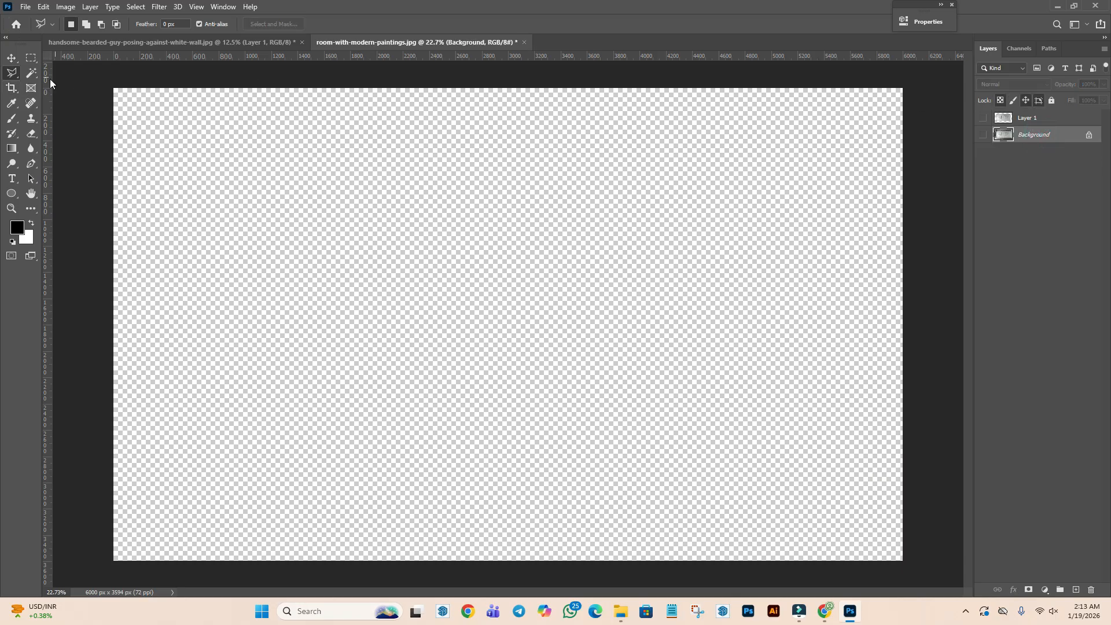
right_click(11, 73)
left_click(984, 136)
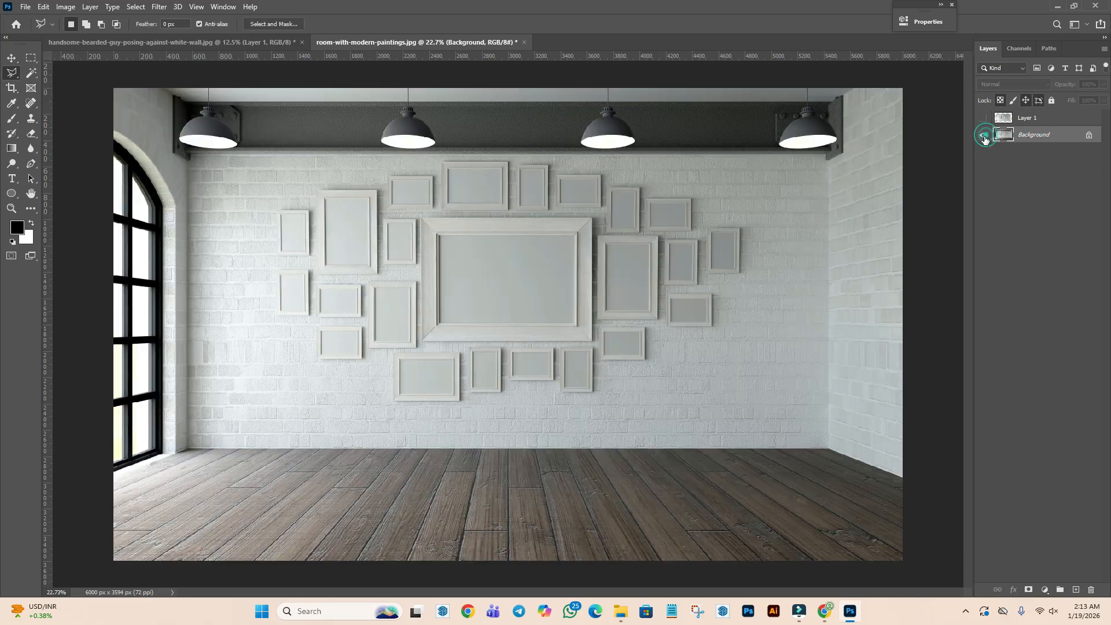
- View the available Lasso tools without changing the tool, and return to the bearded man's portrait document
right_click(9, 77)
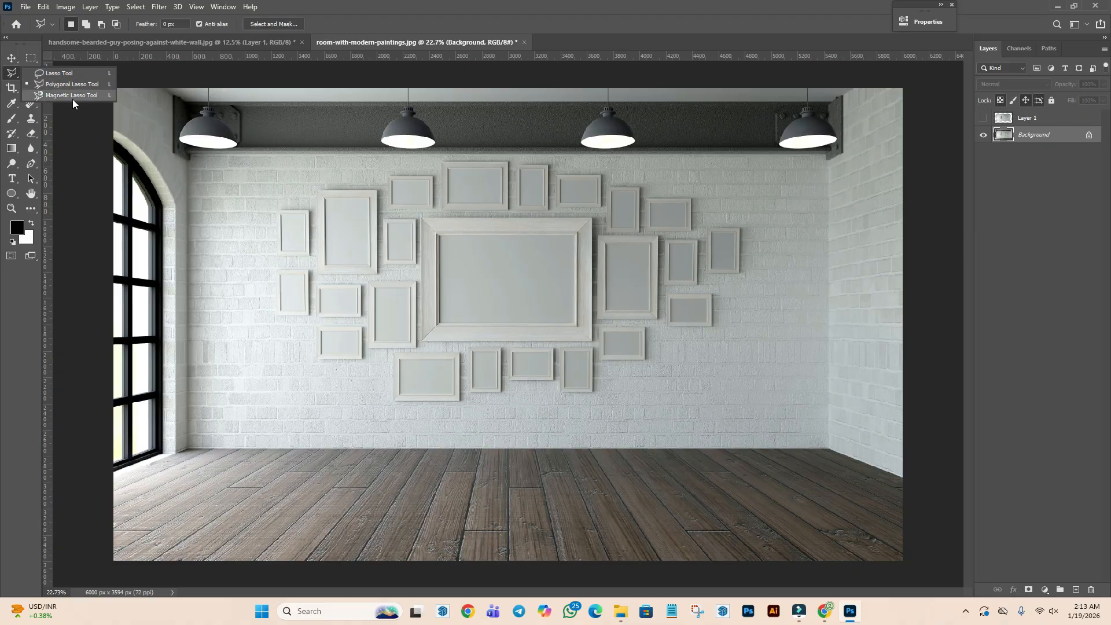
key("Escape")
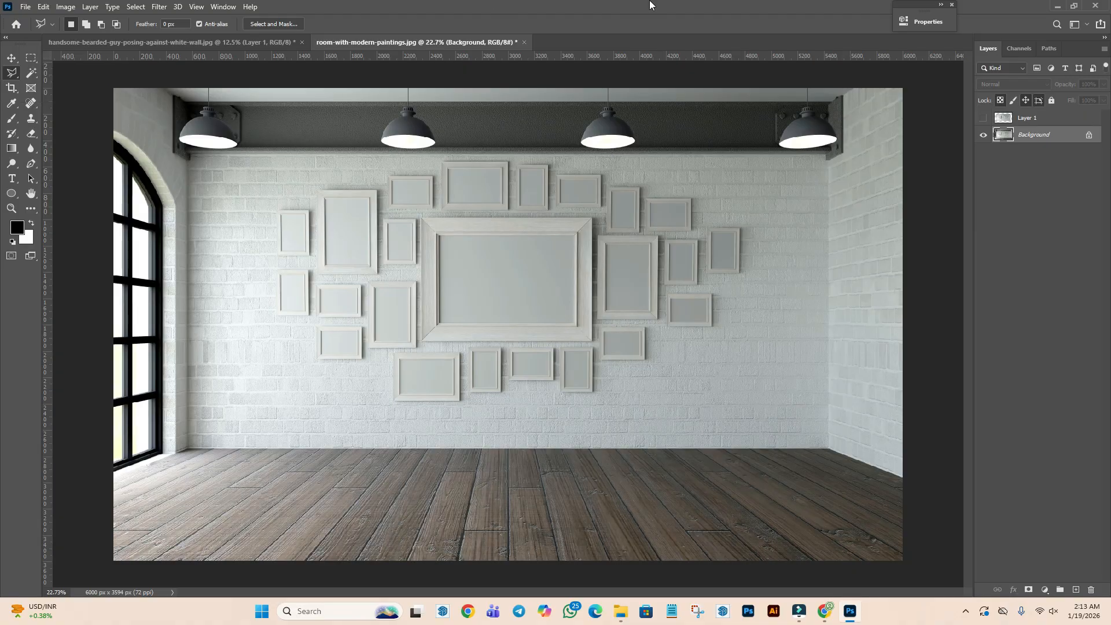
left_click(192, 42)
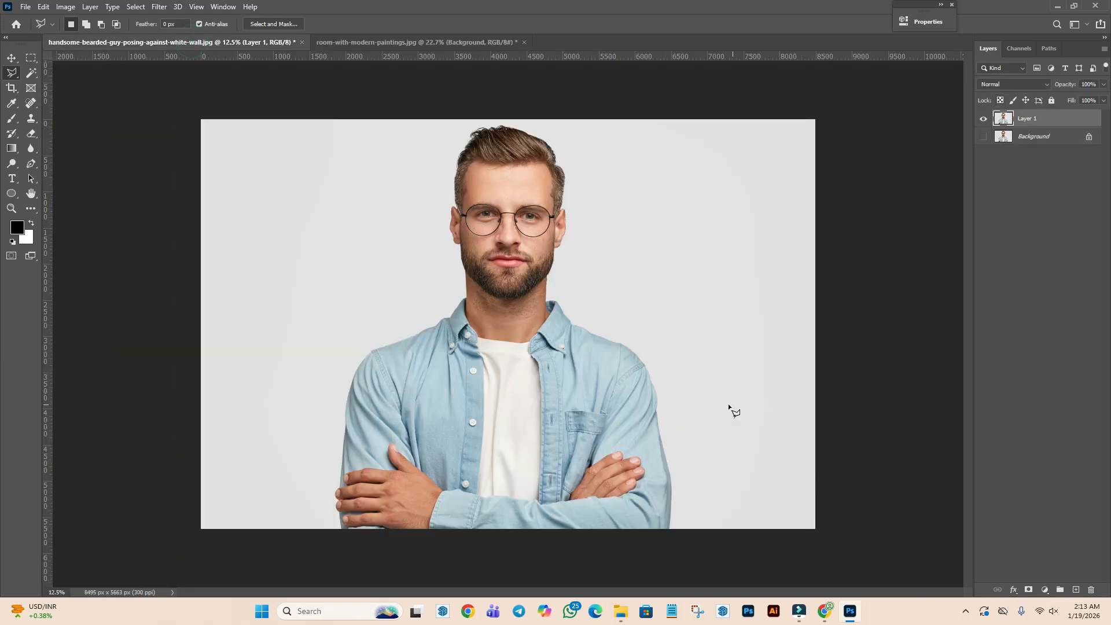
- Switch to the Magnetic Lasso tool and bring the man's folded arms into close view
scroll(664, 255, "up", 4)
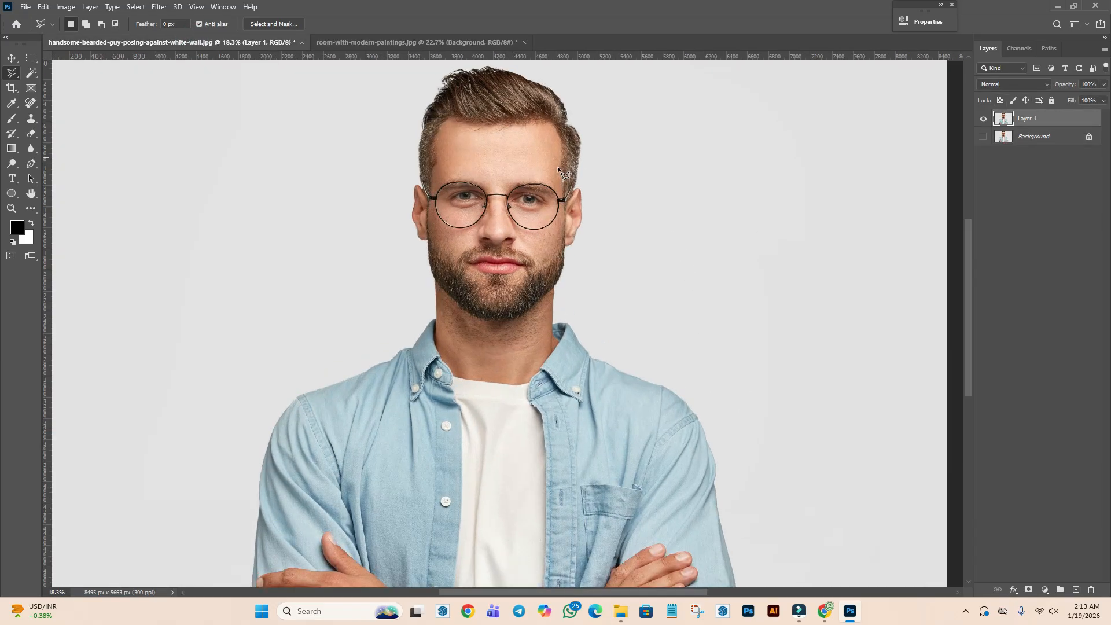
scroll(497, 293, "down", 3)
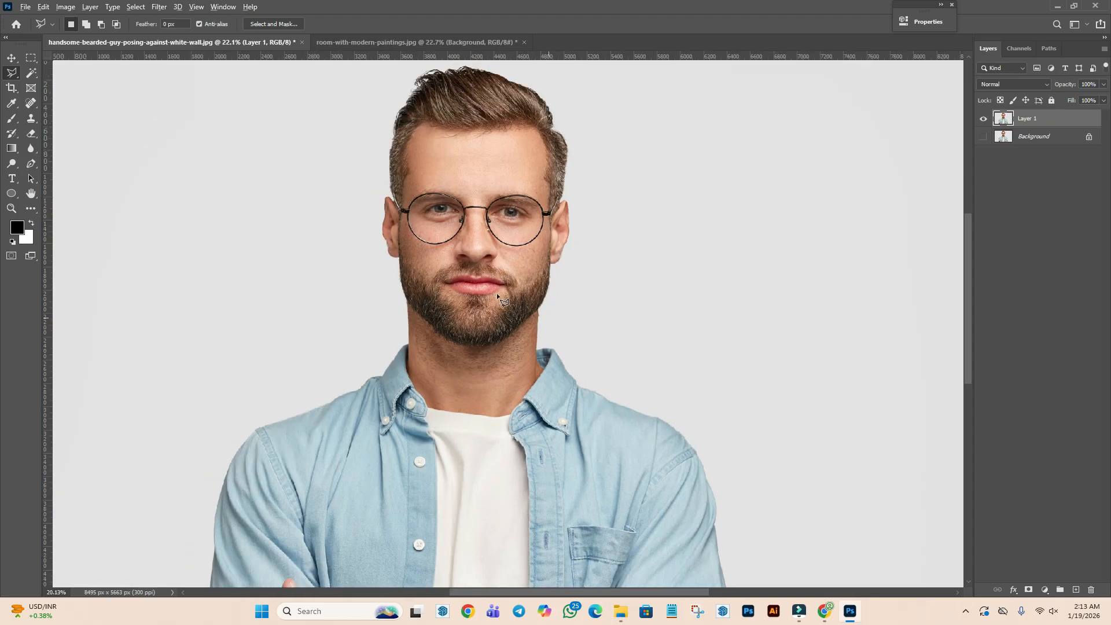
right_click(12, 72)
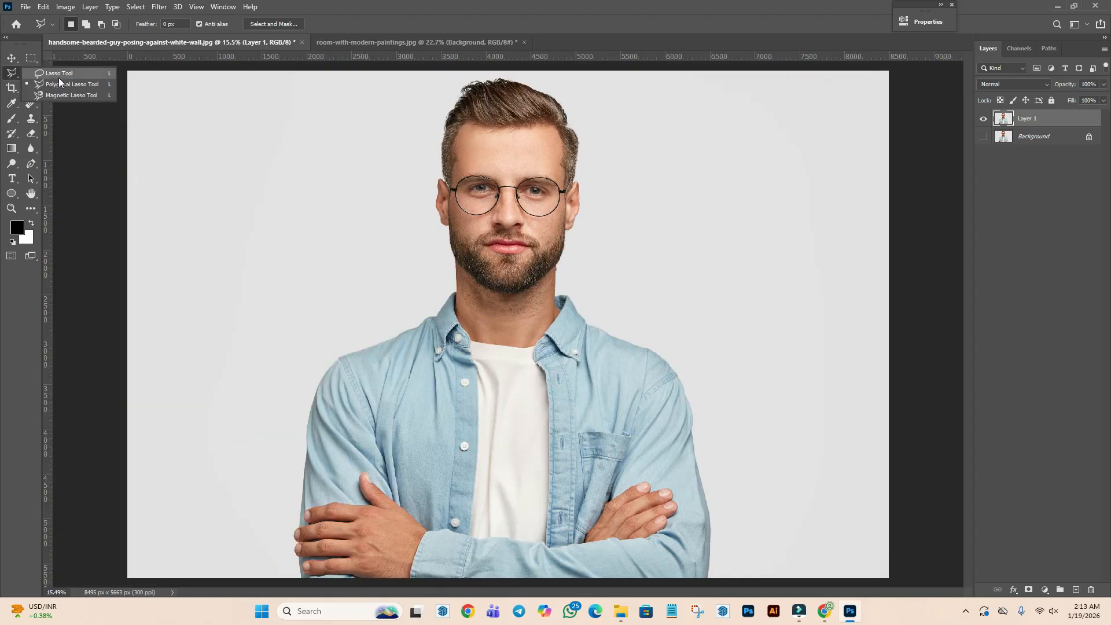
left_click(71, 95)
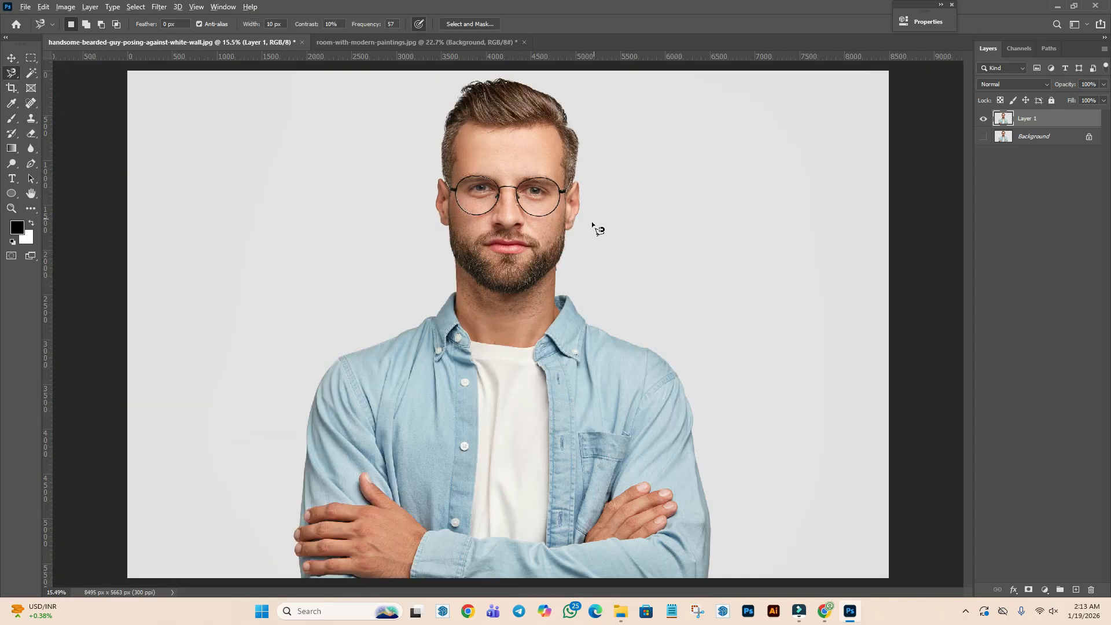
scroll(599, 219, "up", 1)
scroll(602, 225, "up", 3)
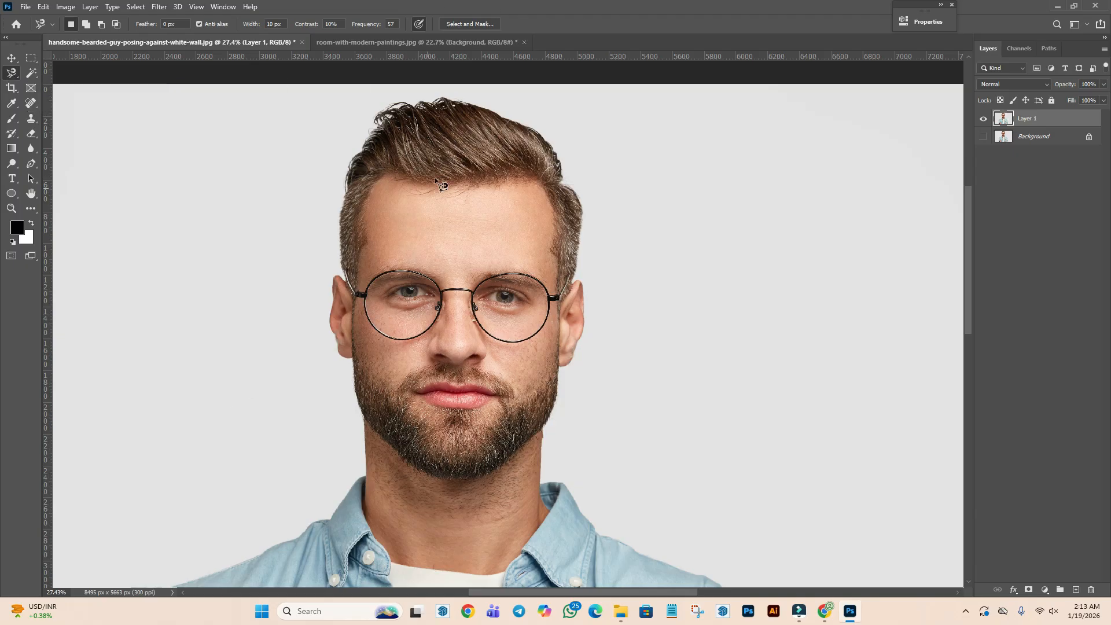
scroll(435, 178, "down", 5)
scroll(639, 191, "down", 2)
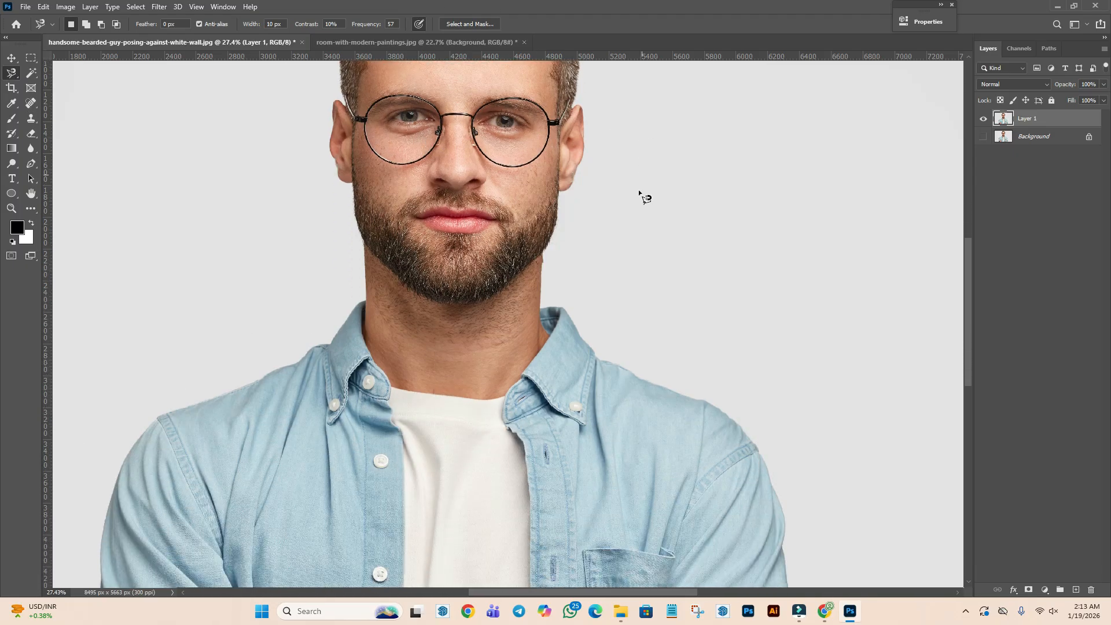
scroll(734, 148, "down", 8)
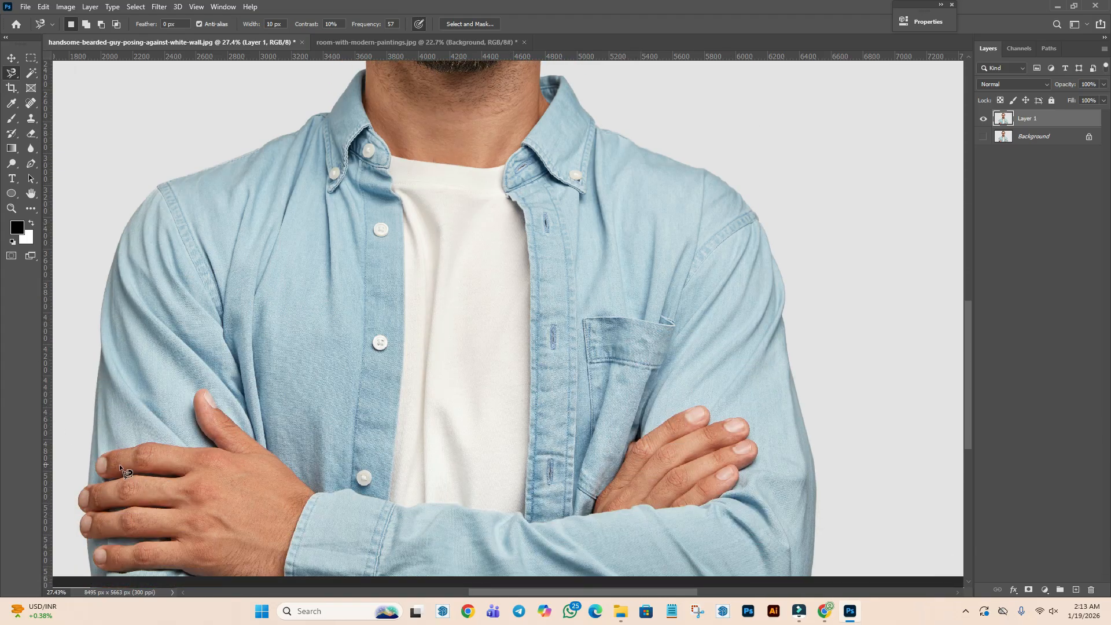
left_click(88, 484)
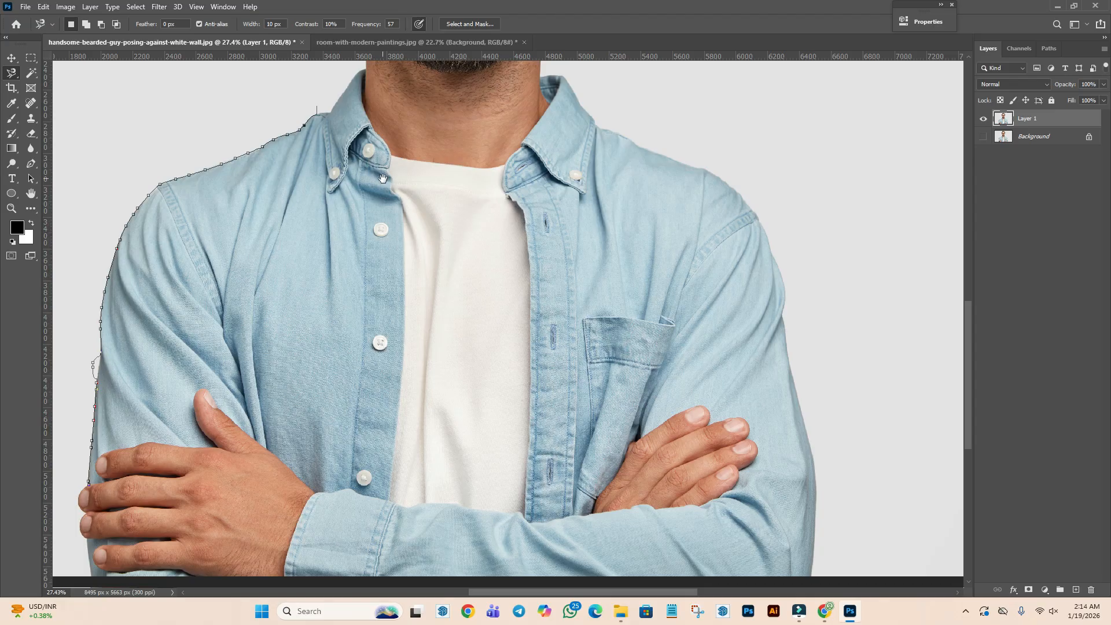
mouse_move(386, 142)
left_mouse_down()
mouse_move(375, 349)
mouse_move(399, 457)
mouse_move(854, 365)
mouse_move(360, 412)
mouse_move(316, 429)
mouse_move(423, 482)
mouse_move(651, 233)
mouse_move(283, 72)
mouse_move(637, 203)
mouse_move(289, 330)
mouse_move(399, 388)
left_mouse_up()
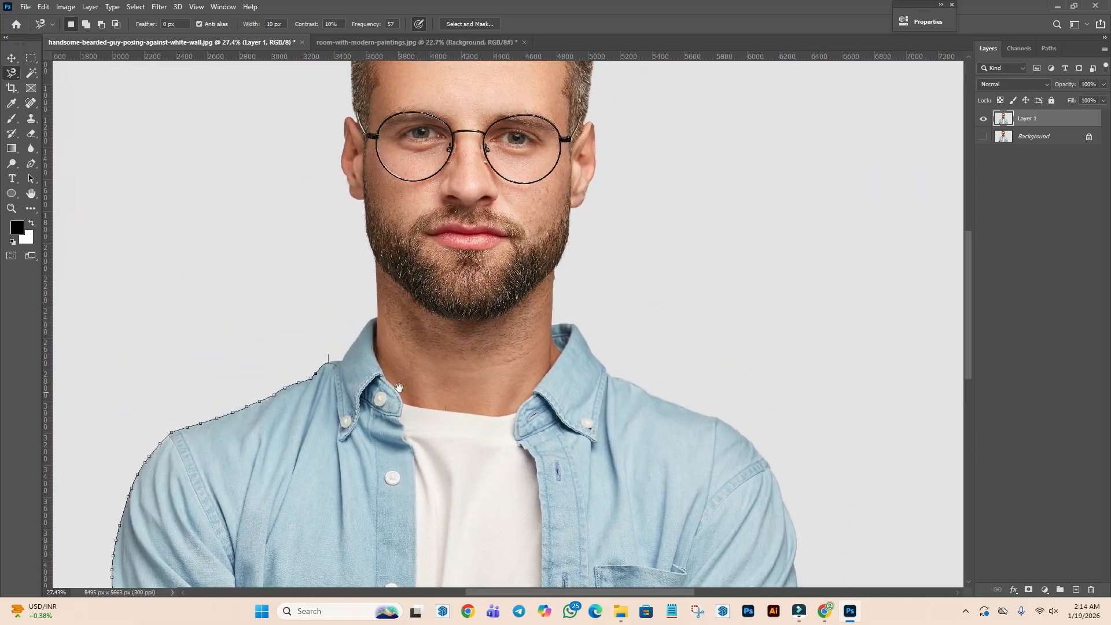
left_click(342, 360)
left_click_drag(351, 106, 308, 440)
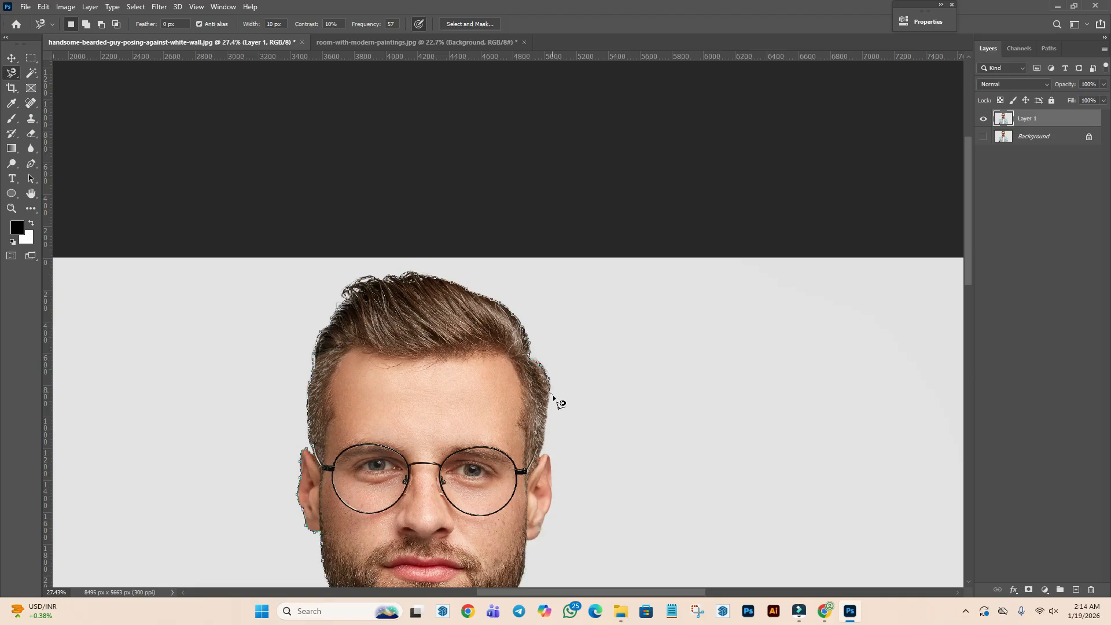
left_click_drag(539, 457, 382, 170)
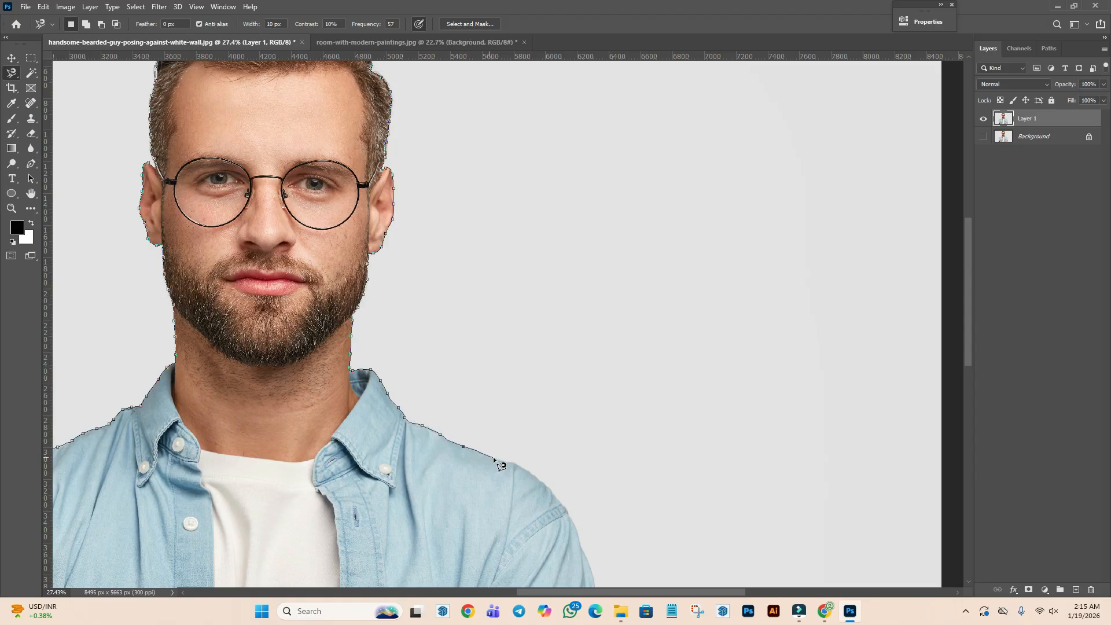
left_click_drag(517, 461, 430, 219)
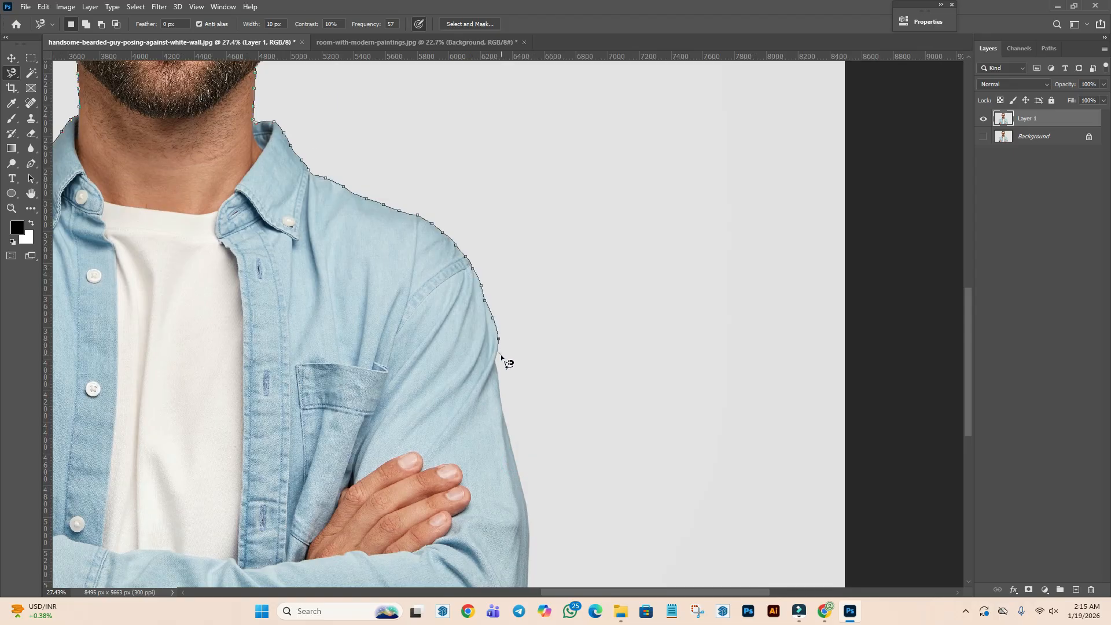
left_click_drag(503, 421, 427, 208)
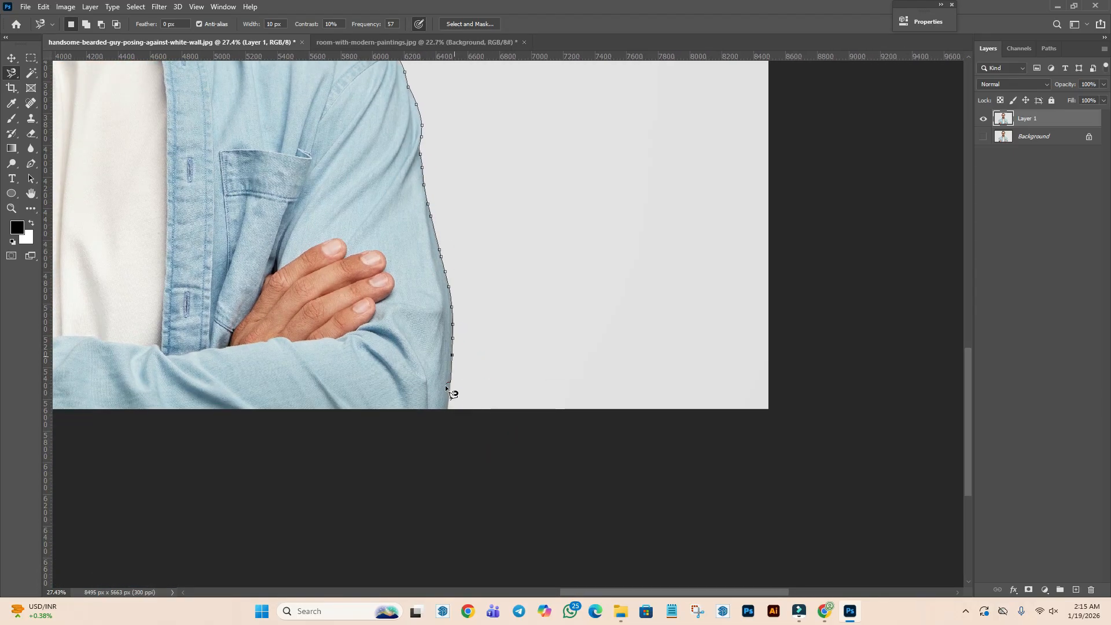
left_click_drag(446, 406, 895, 380)
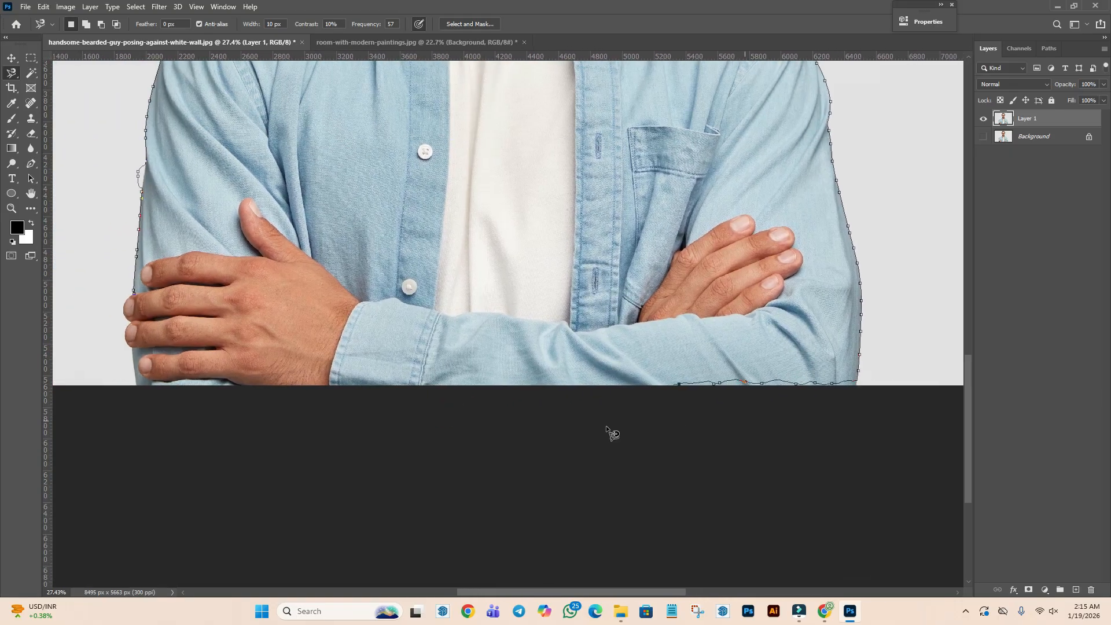
mouse_move(164, 382)
left_mouse_down()
mouse_move(145, 375)
mouse_move(128, 342)
mouse_move(128, 292)
mouse_move(143, 263)
left_mouse_up()
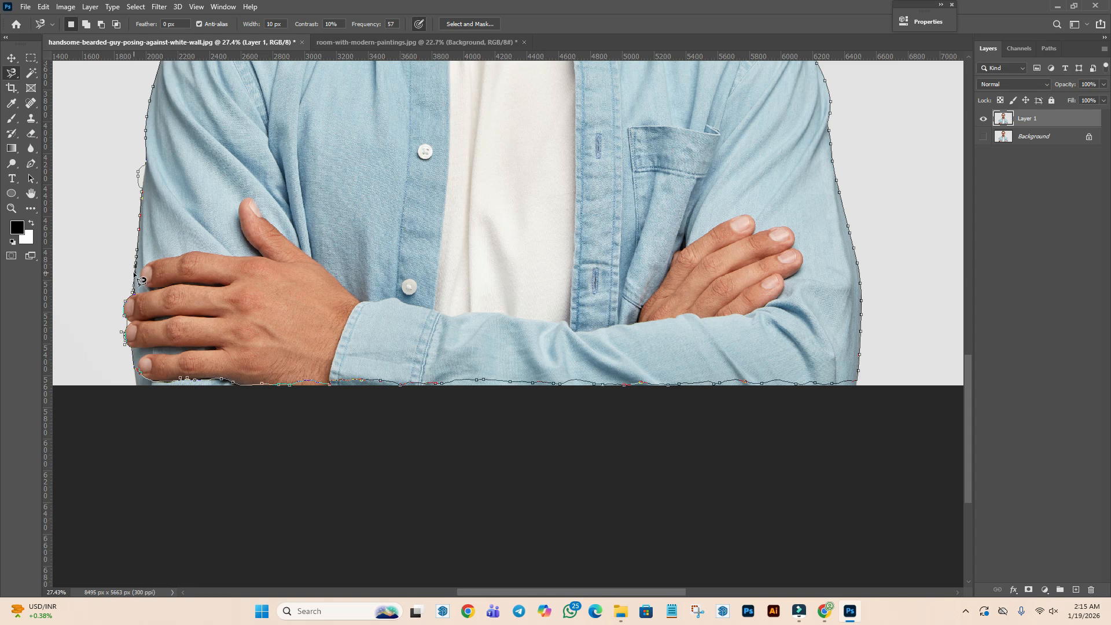
left_click(134, 273)
key("ctrl+plus")
key("ctrl+plus")
mouse_move(137, 279)
left_mouse_down()
mouse_move(853, 382)
mouse_move(815, 368)
left_mouse_up()
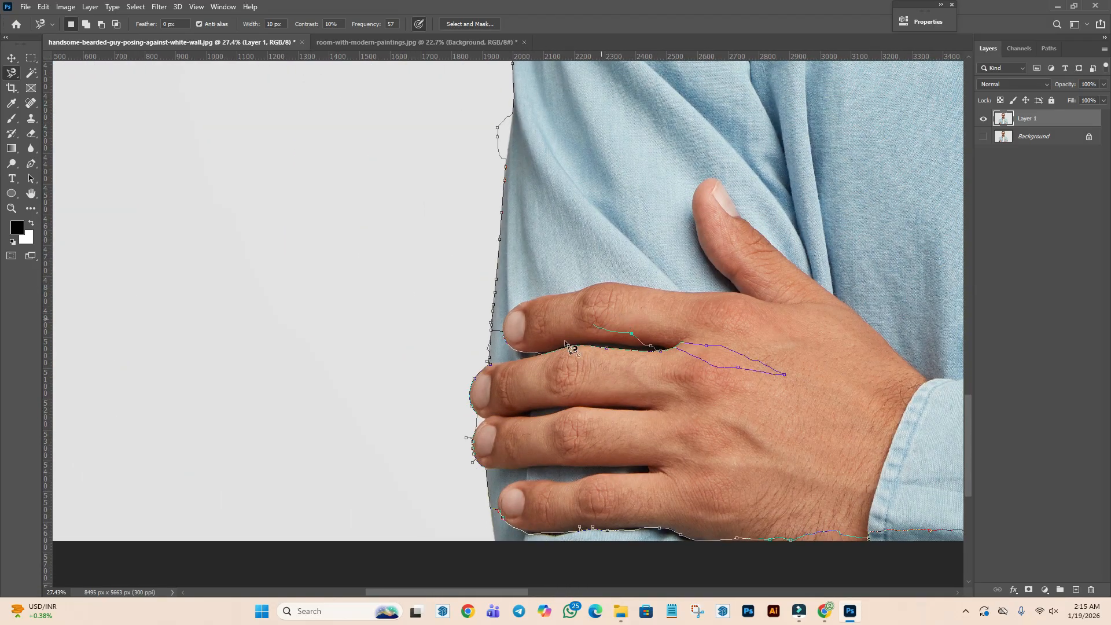
key("Escape")
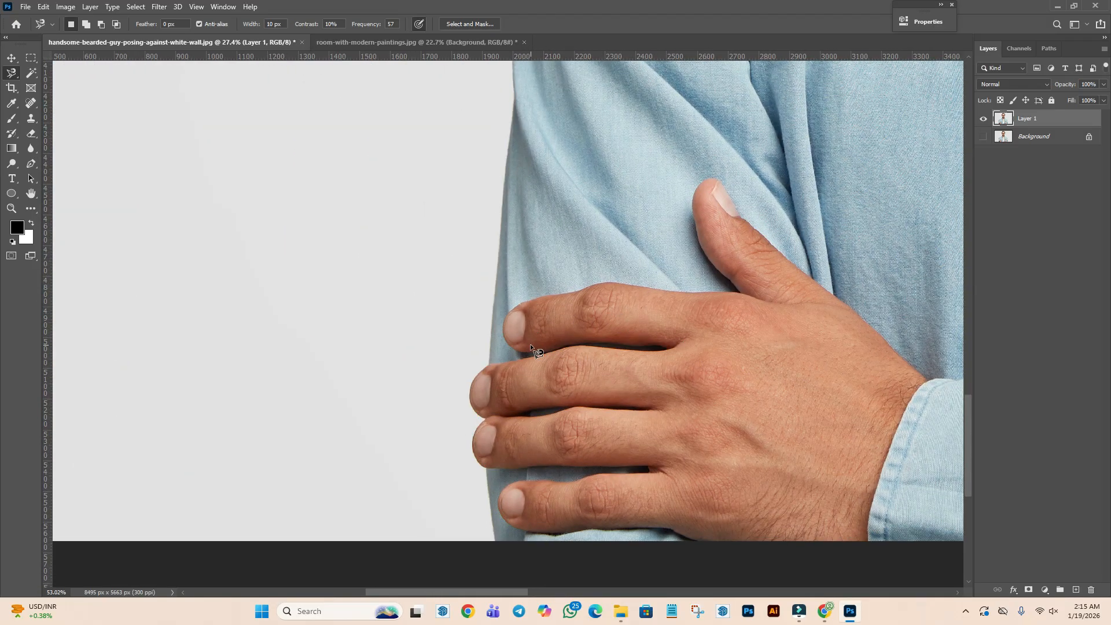
scroll(456, 345, "down", 3)
scroll(436, 351, "down", 3)
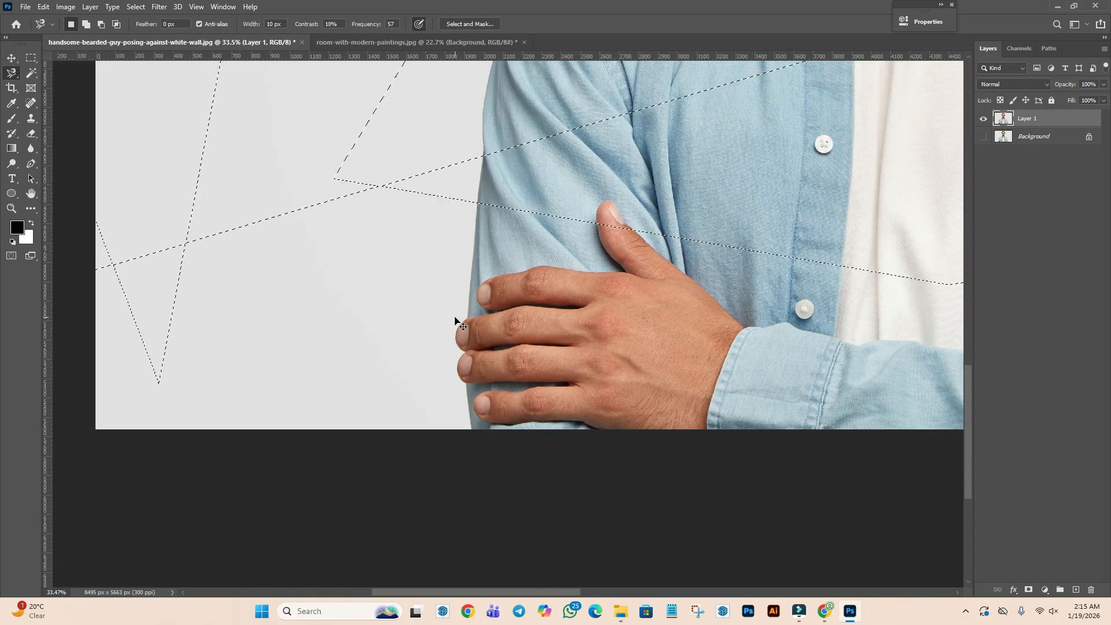
key("ctrl+d")
- Start a Magnetic Lasso outline at the image's lower edge and trace the image-left fingers, sleeve and shoulder up to the collar and neck
scroll(436, 444, "down", 2)
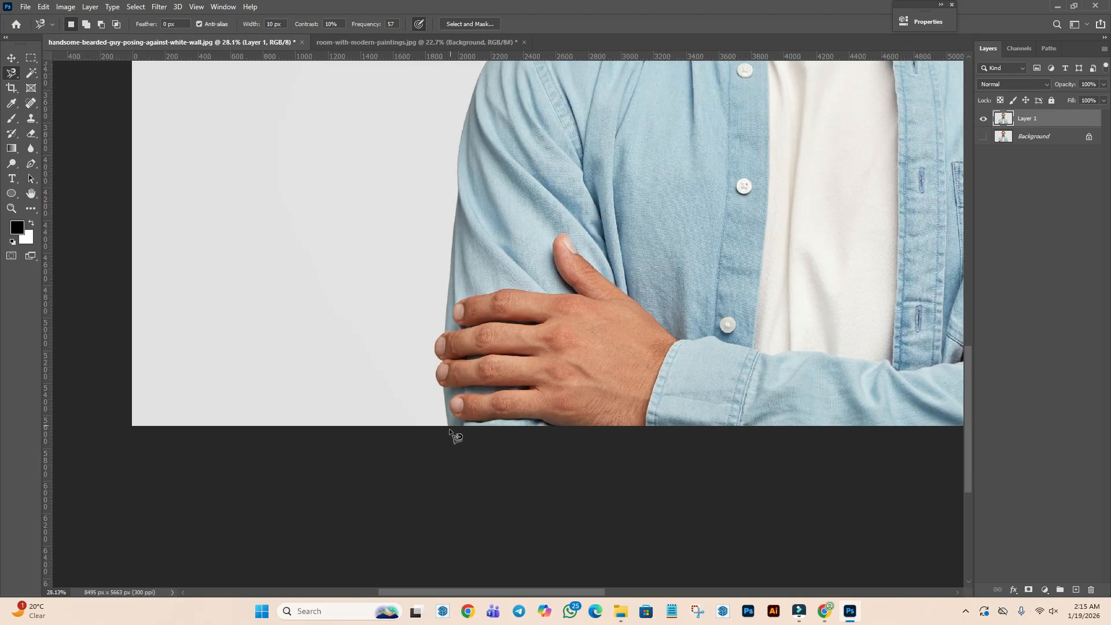
left_click(450, 427)
left_click_drag(451, 248, 391, 406)
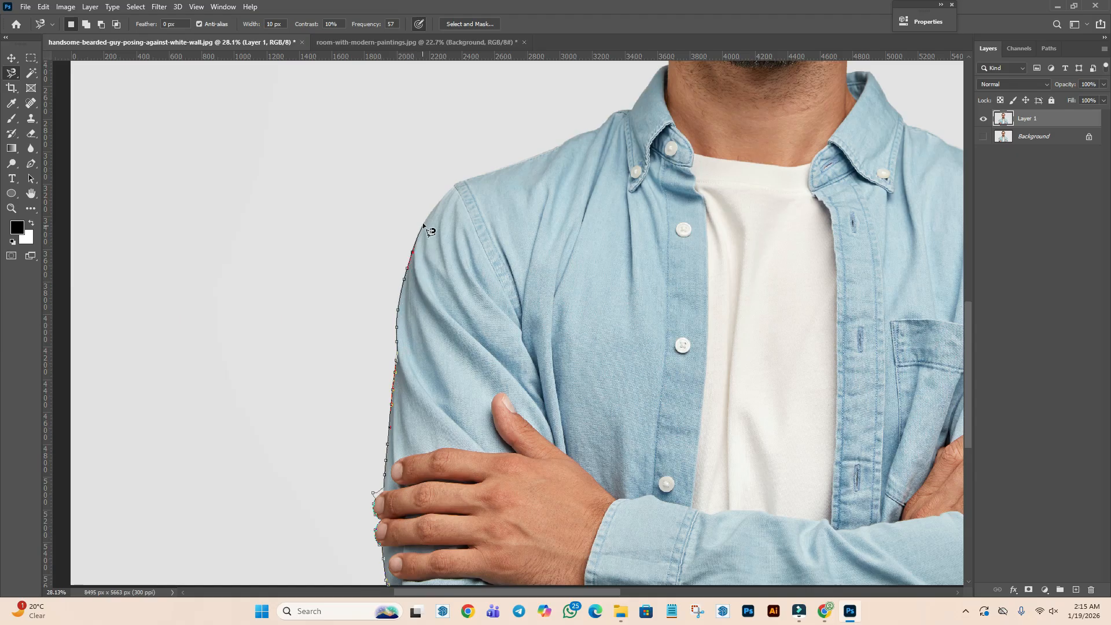
mouse_move(451, 180)
left_mouse_down()
mouse_move(250, 315)
mouse_move(269, 333)
left_mouse_up()
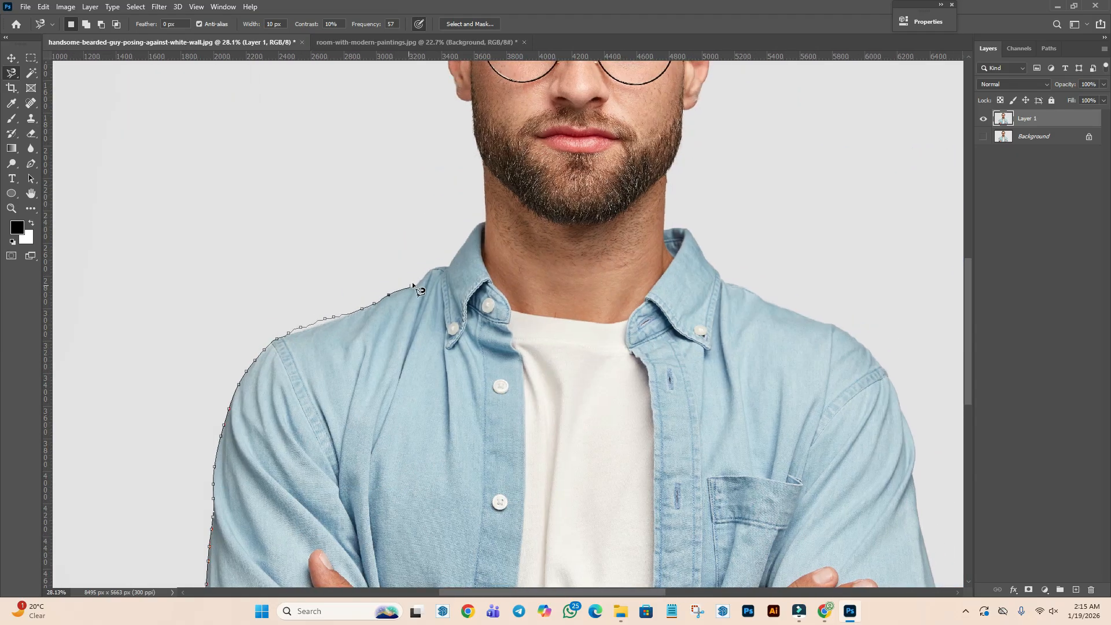
left_click_drag(485, 223, 444, 469)
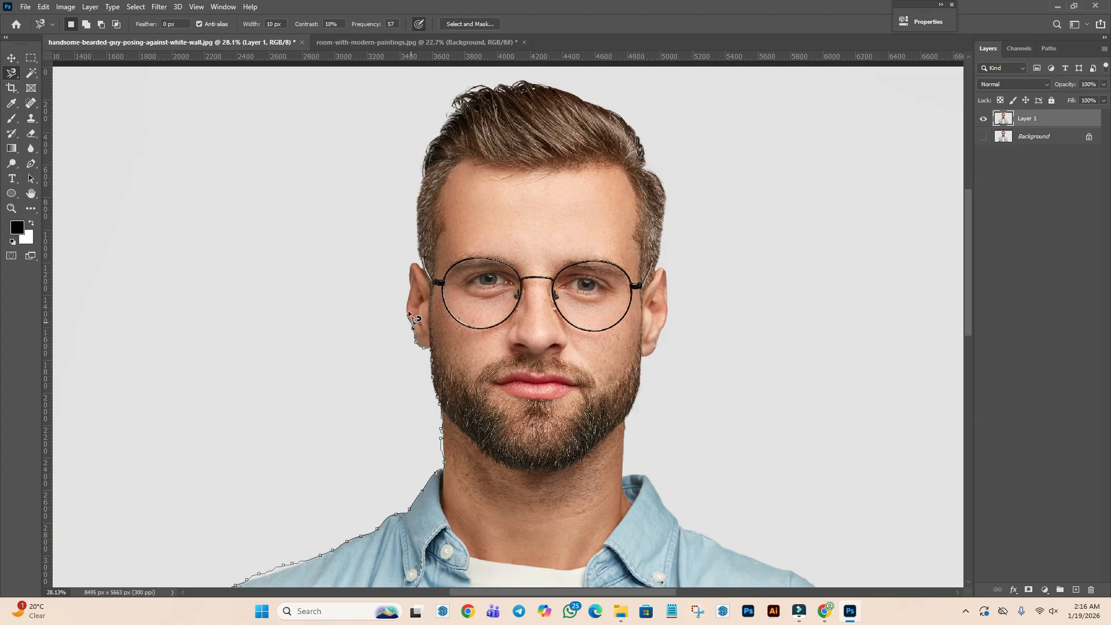
- Continue the Magnetic Lasso outline over the hair and down past the opposite ear, beard and neck to the collar
left_click_drag(423, 226, 388, 472)
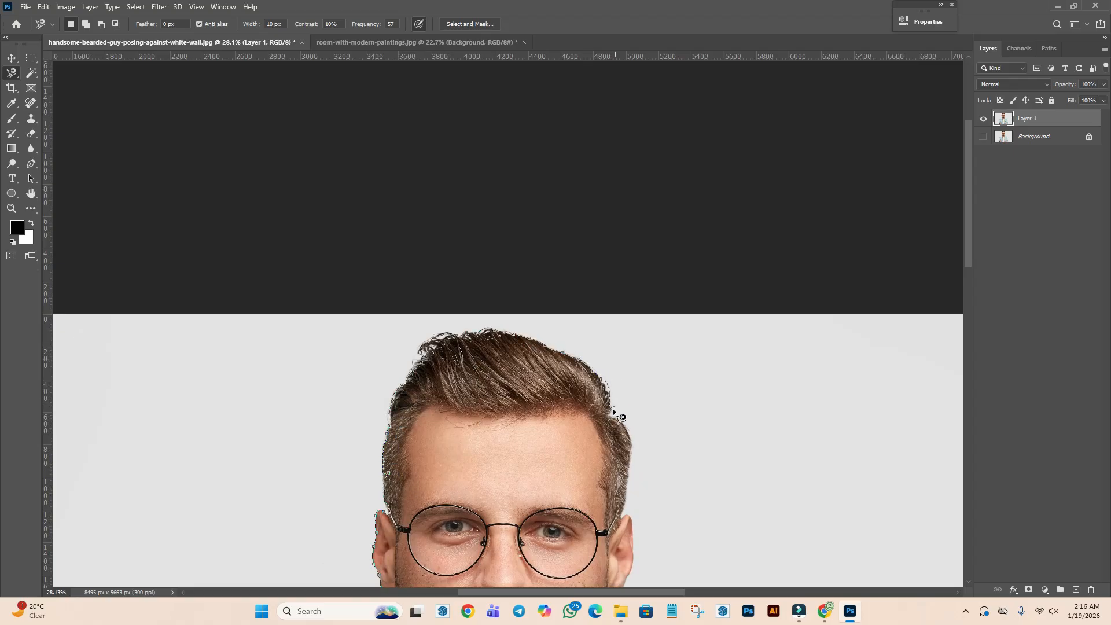
left_click_drag(618, 427, 450, 278)
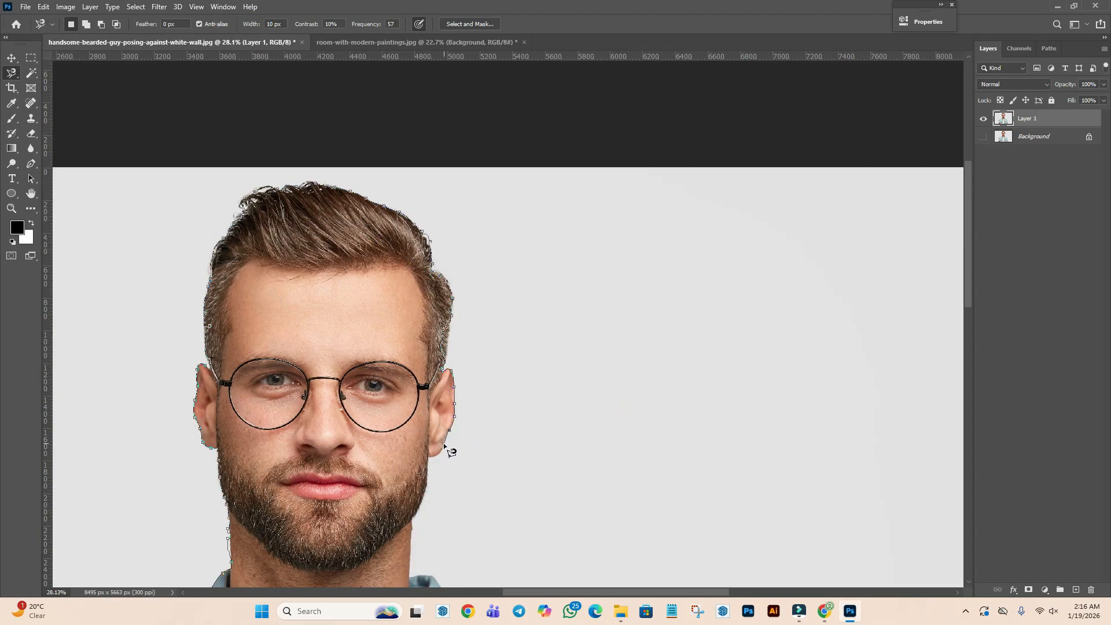
left_click_drag(423, 452, 349, 238)
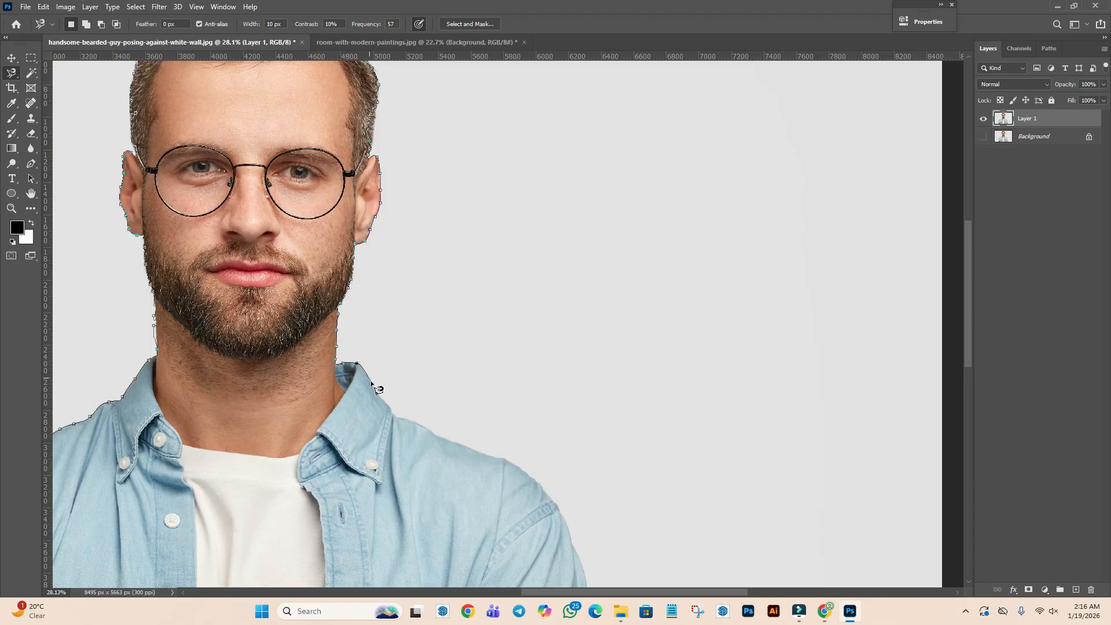
- Trace the image-right collar, shoulder and sleeve with the Magnetic Lasso down to the image's lower edge
left_click_drag(390, 410, 271, 305)
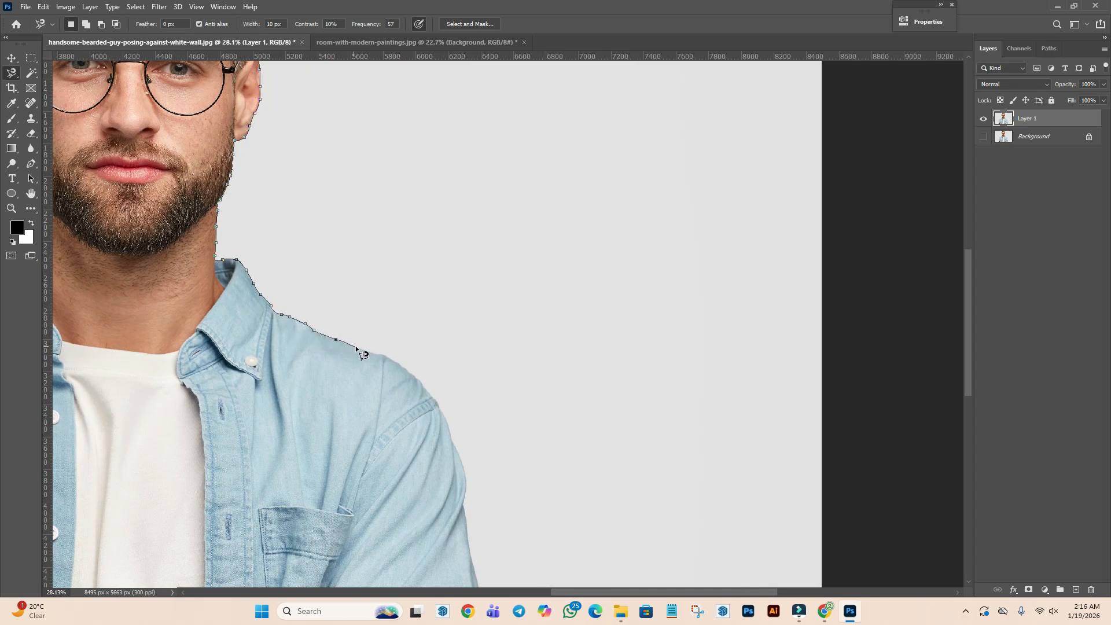
left_click_drag(370, 348, 302, 286)
left_click_drag(359, 332, 292, 238)
mouse_move(328, 313)
left_mouse_down()
mouse_move(323, 351)
mouse_move(281, 224)
mouse_move(296, 276)
left_mouse_up()
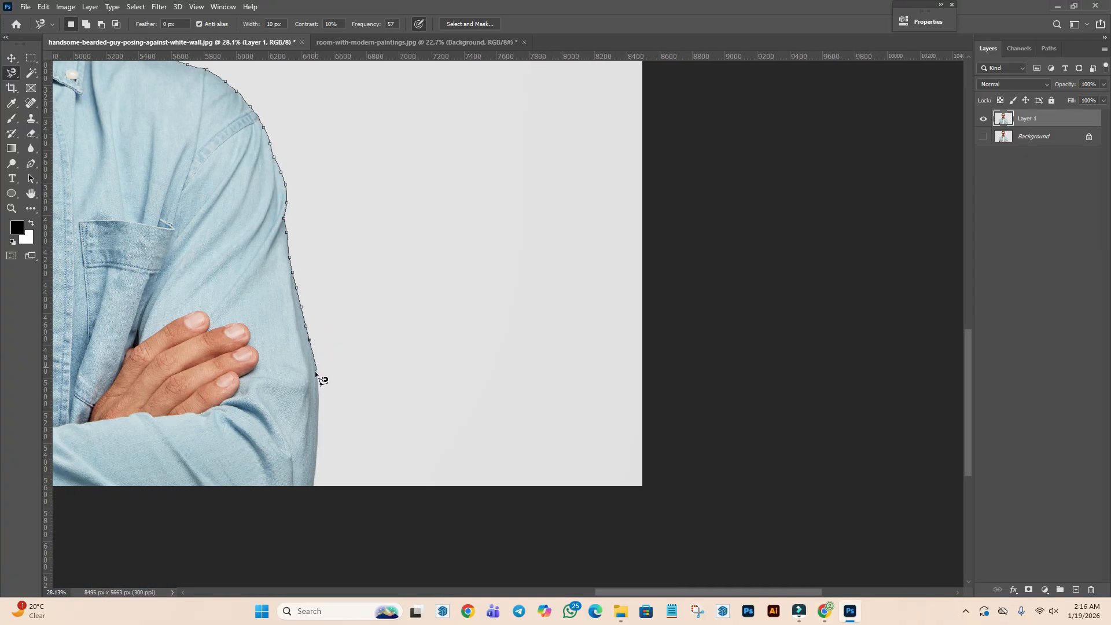
left_click_drag(318, 456, 486, 339)
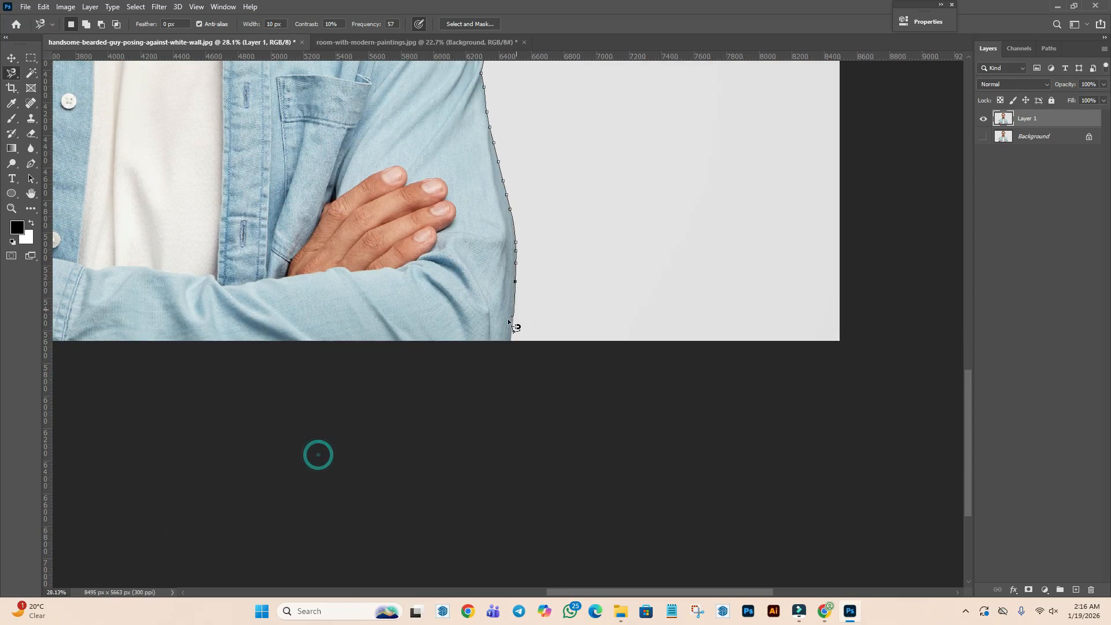
- Trace along the image's lower edge beneath the folded arms and close the Magnetic Lasso selection at its starting point
left_click_drag(324, 330, 773, 339)
mouse_move(176, 362)
left_mouse_down()
mouse_move(151, 360)
mouse_move(144, 345)
left_mouse_up()
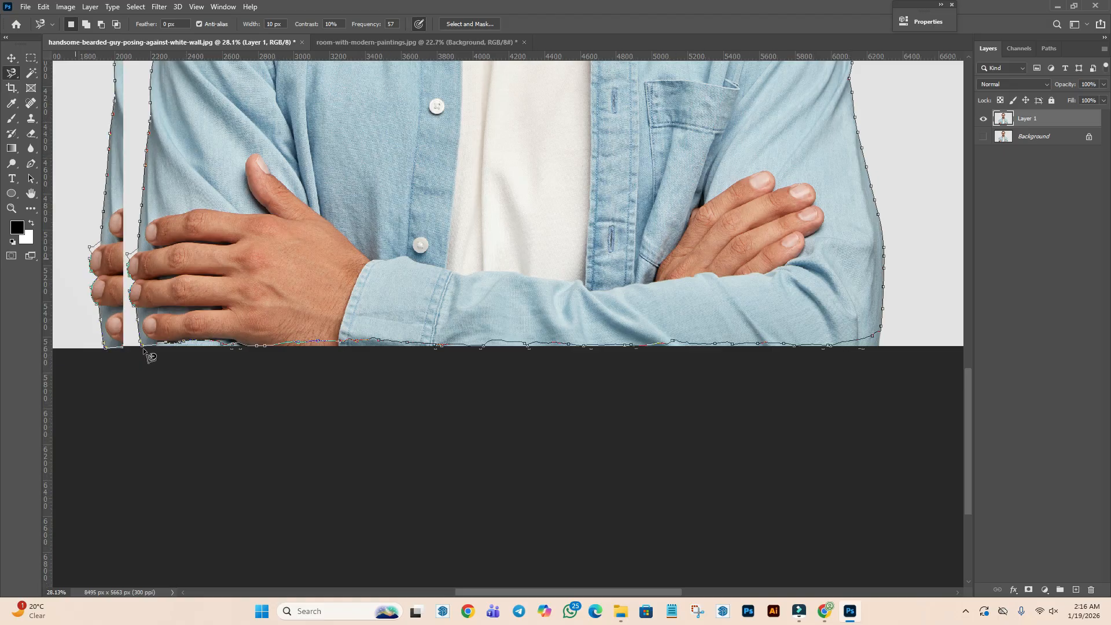
key("ctrl+plus")
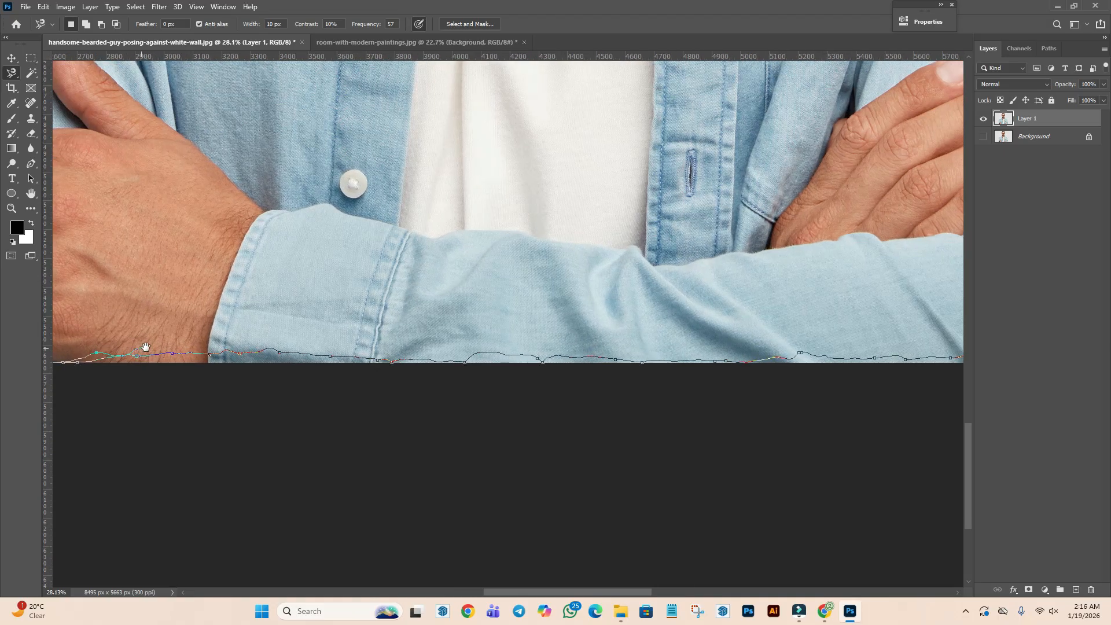
left_click_drag(136, 350, 497, 359)
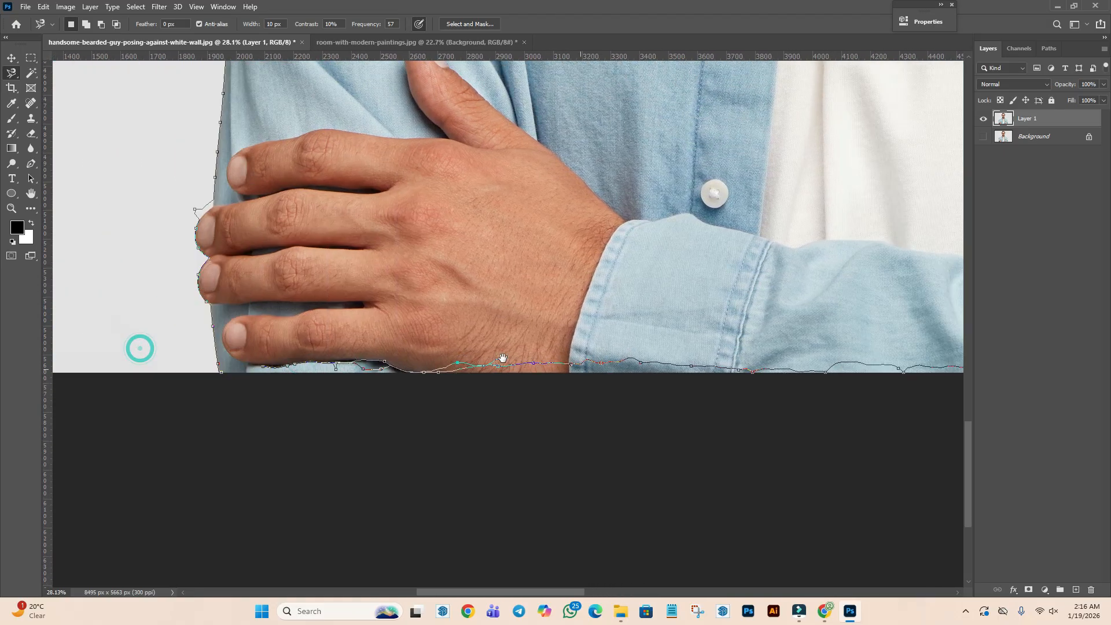
left_click(222, 374)
key("ctrl+minus")
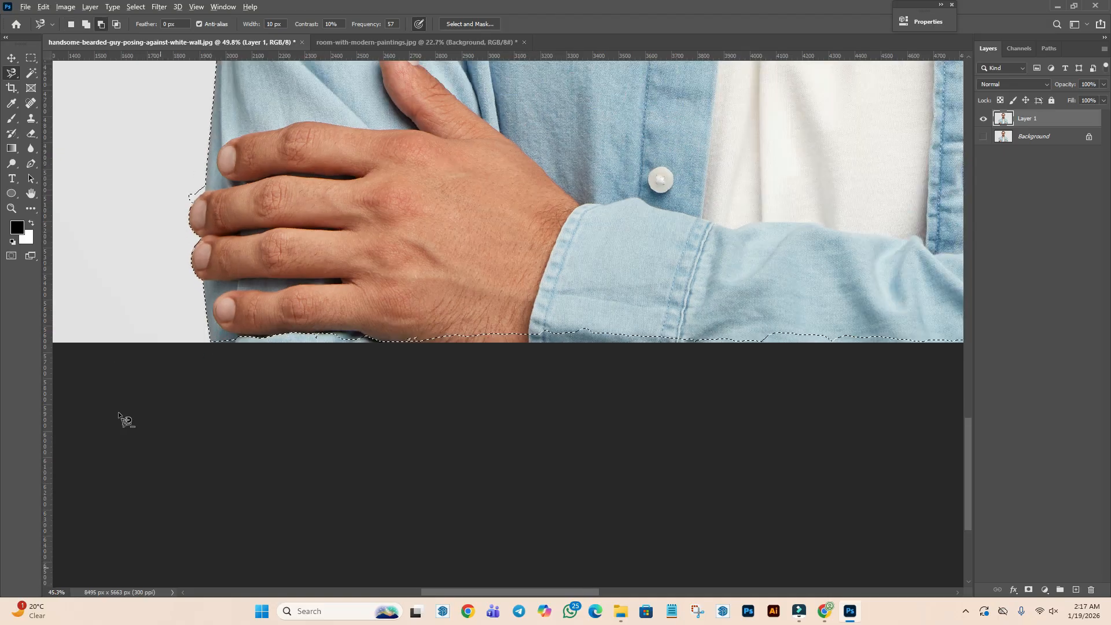
- Copy the selected man from Layer 1 to a new layer and hide Layer 1
scroll(172, 422, "down", 6)
scroll(510, 400, "up", 3)
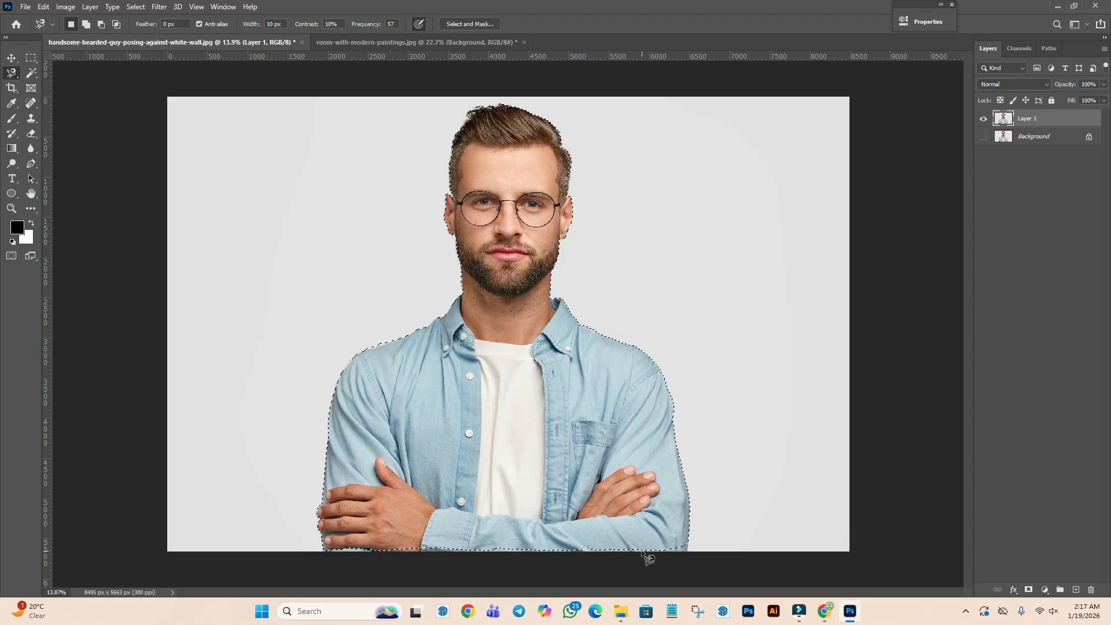
key("ctrl+j")
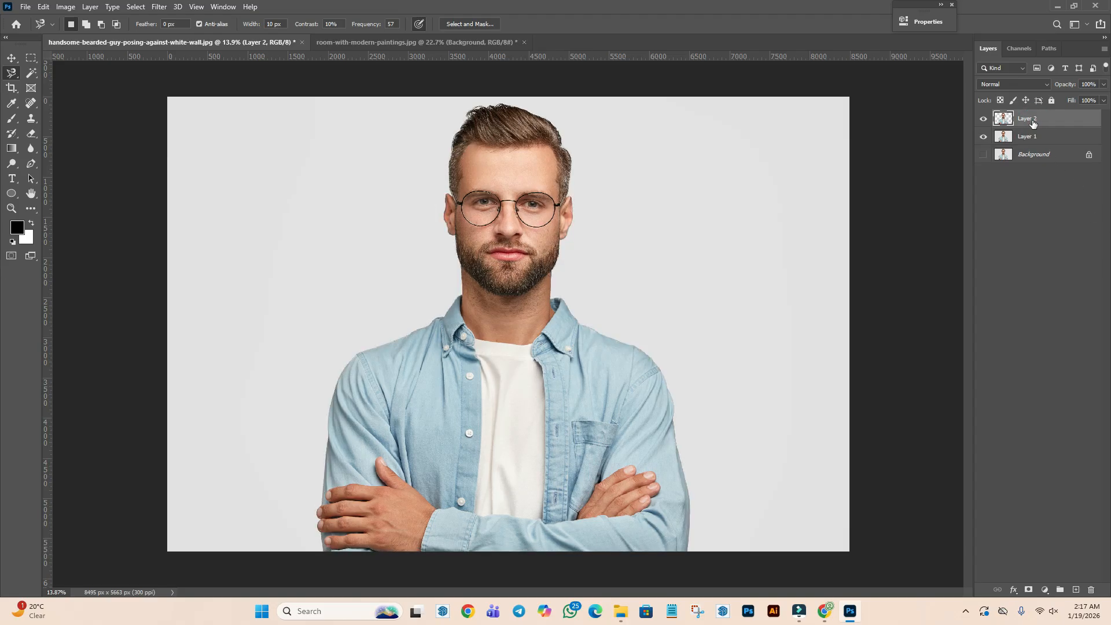
left_click(983, 137)
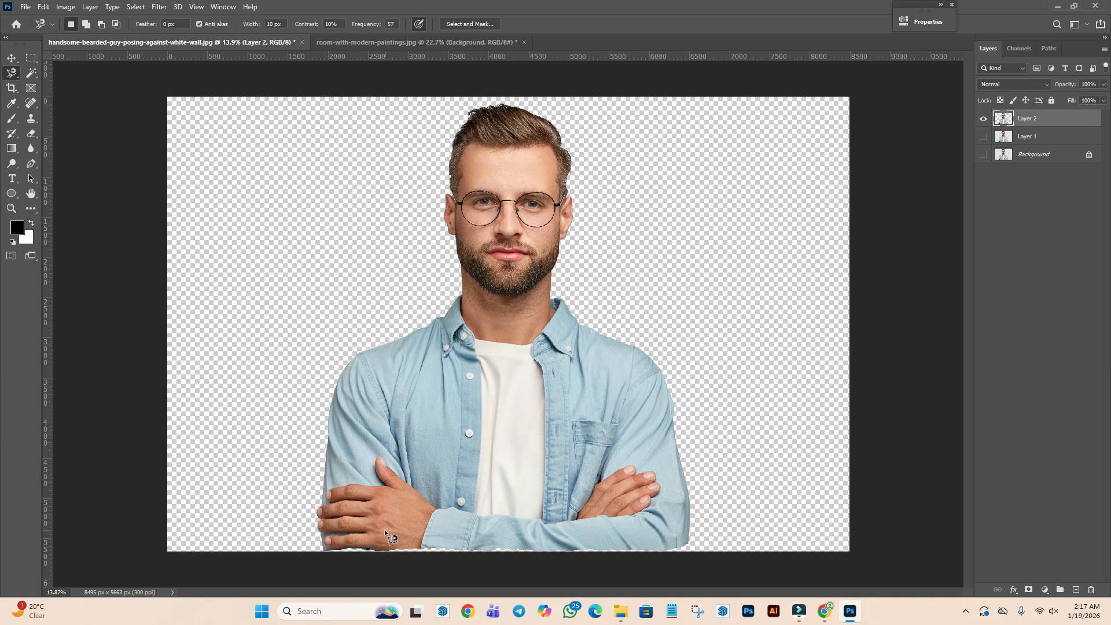
- Display the available Lasso tools
left_click(11, 73)
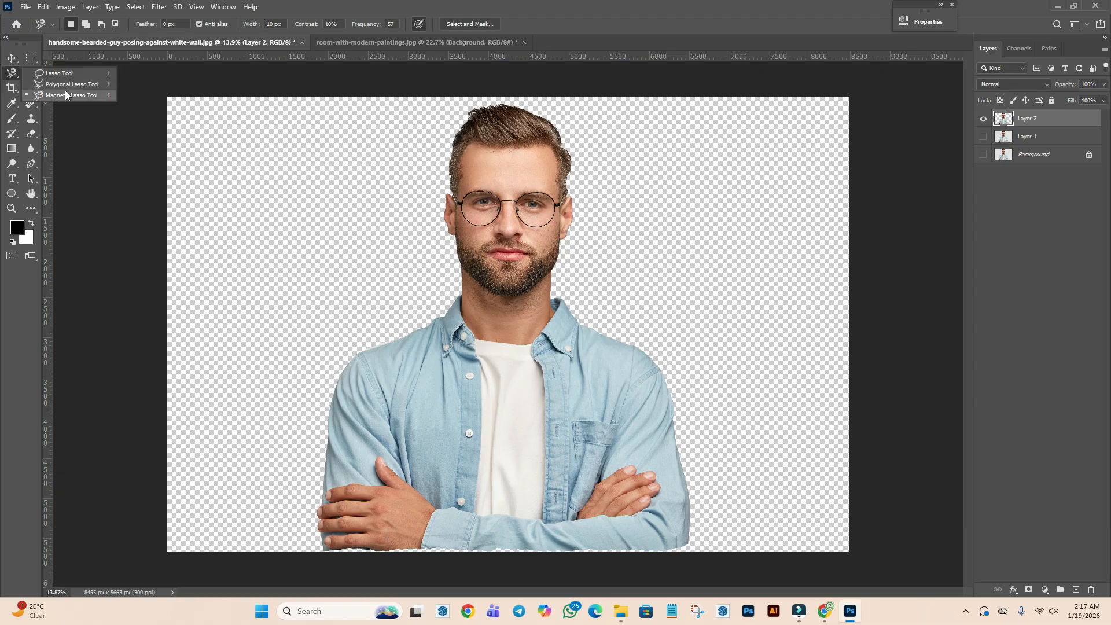